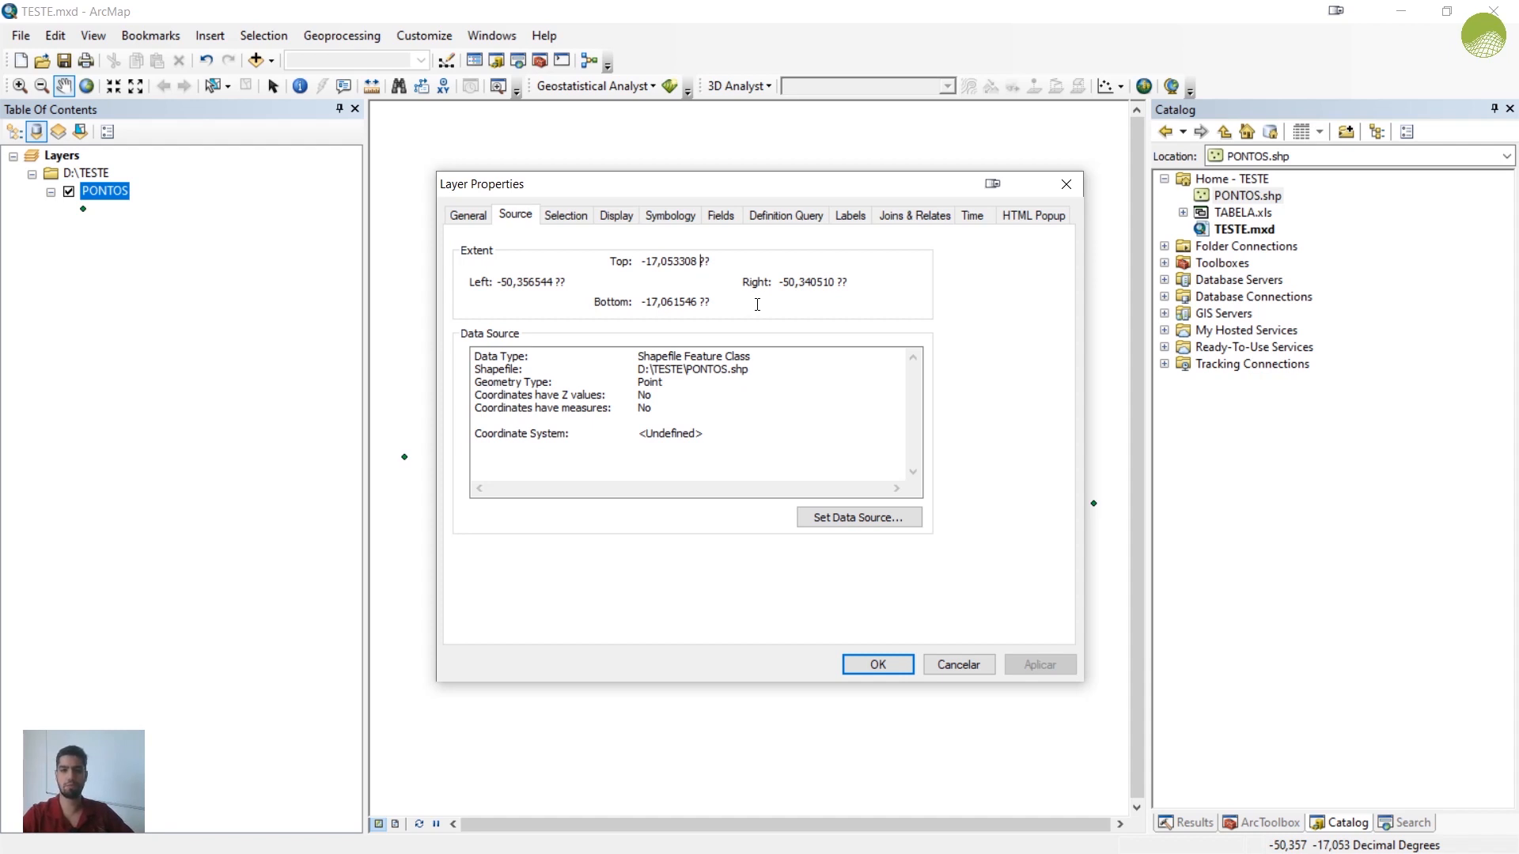
Step: Check the coordinate system entry in the PONTOS layer's source properties, and close the properties
{"action": "left_click", "coordinate": [636, 417]}
{"action": "left_click_drag", "start_coordinate": [480, 431], "coordinate": [696, 441]}
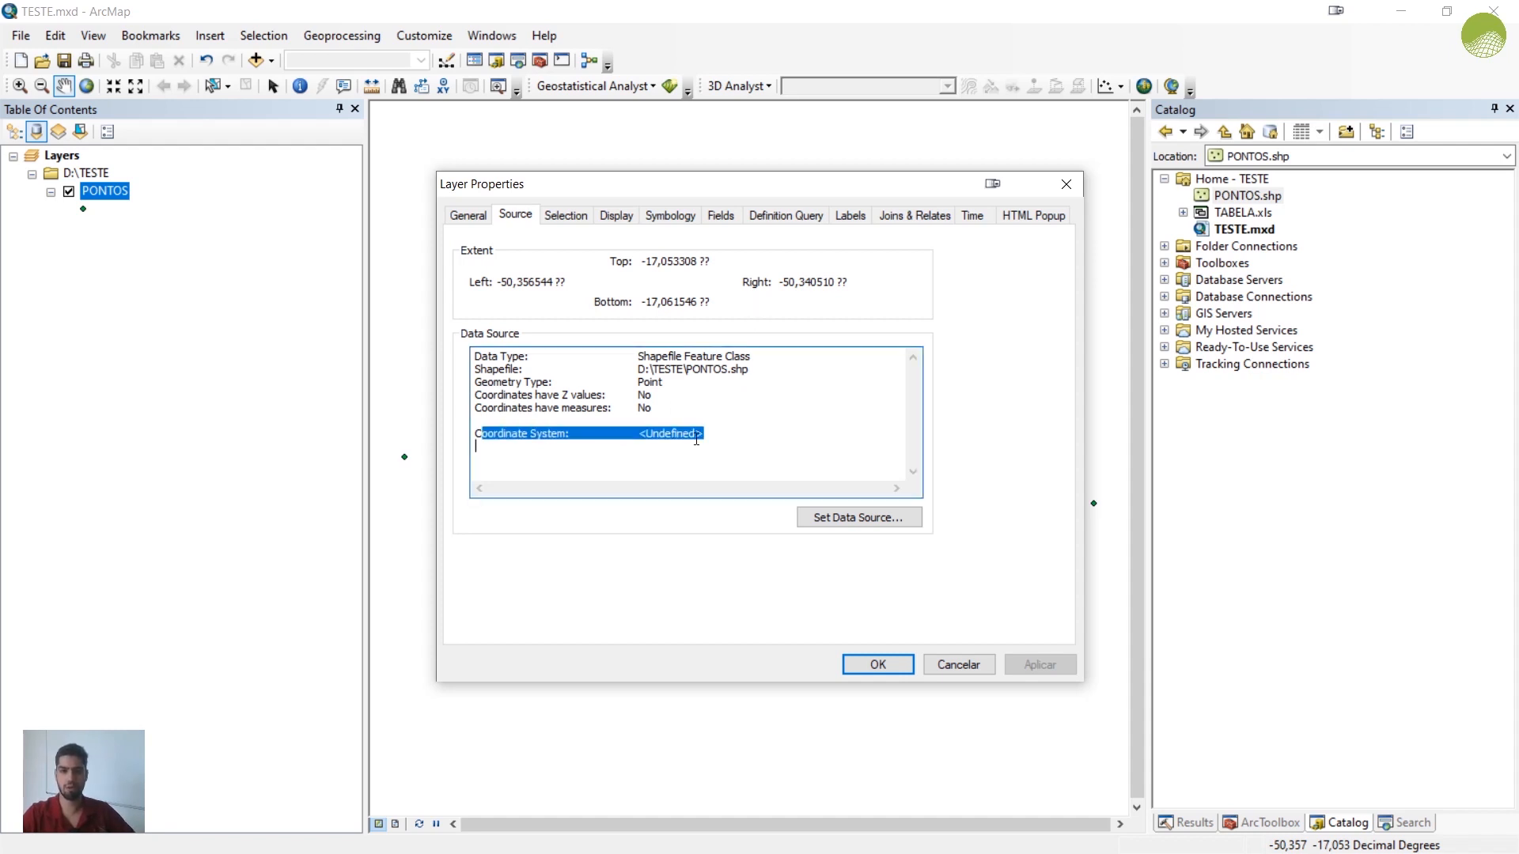
{"action": "left_click", "coordinate": [745, 433]}
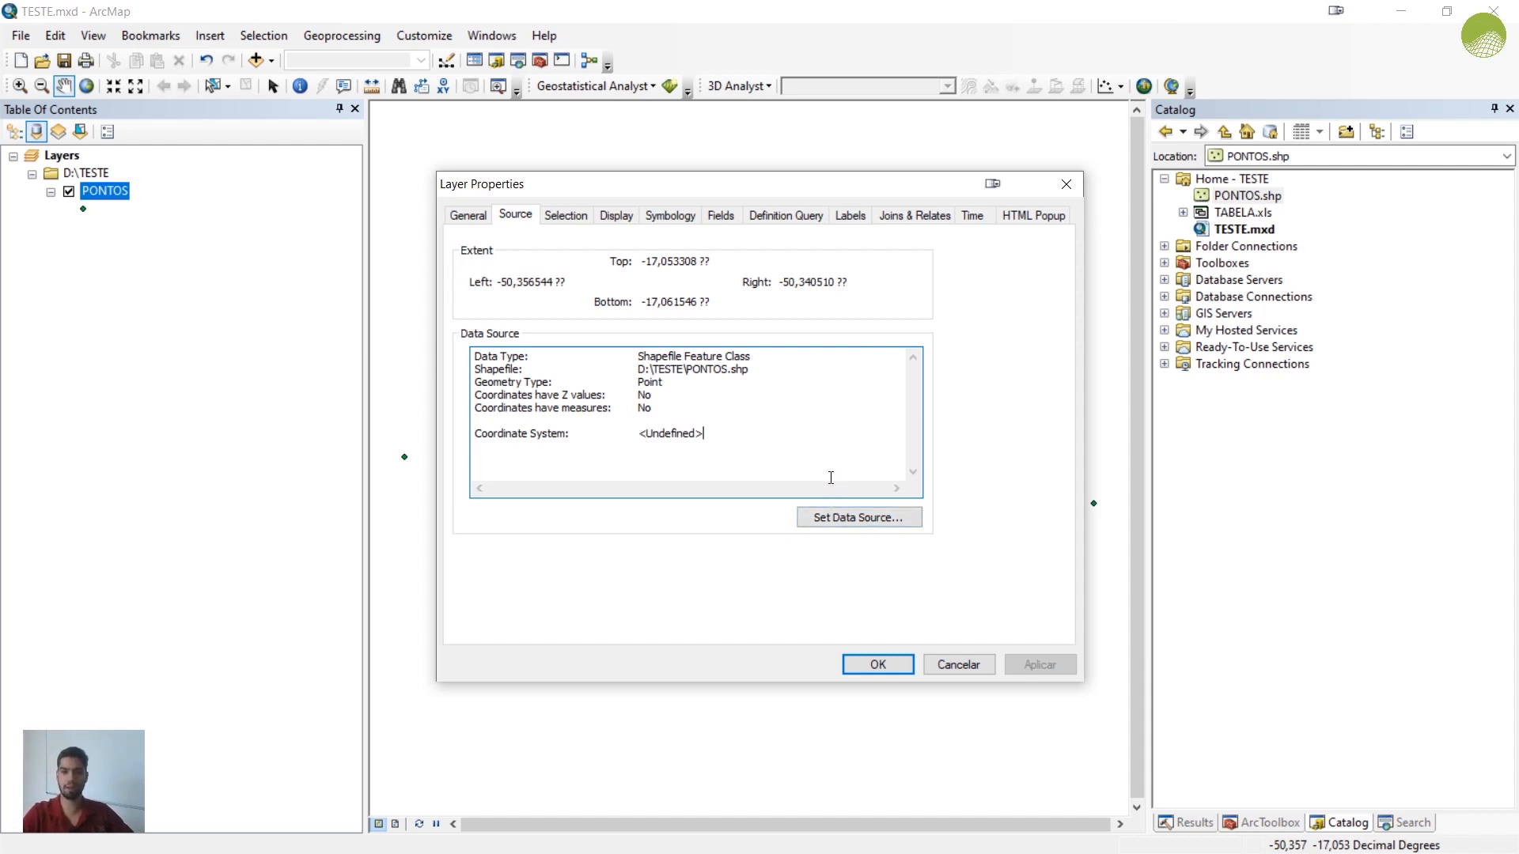
{"action": "left_click", "coordinate": [890, 670]}
Step: Define the projection of the PONTOS layer as the geographic coordinate system WGS 1984 with the Define Projection tool
{"action": "left_click", "coordinate": [1250, 816]}
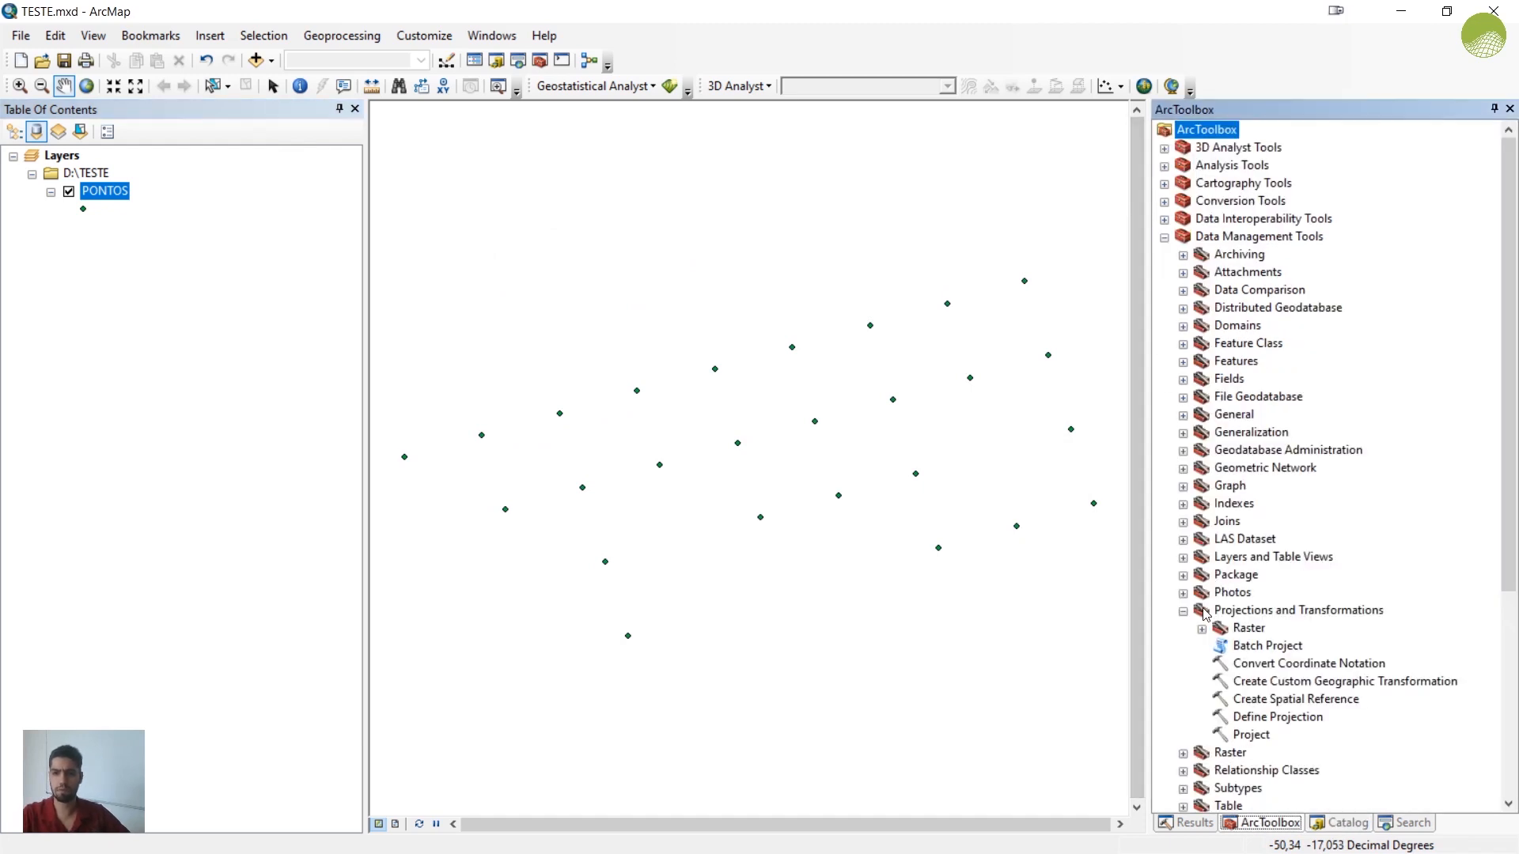
{"action": "left_click", "coordinate": [1256, 611]}
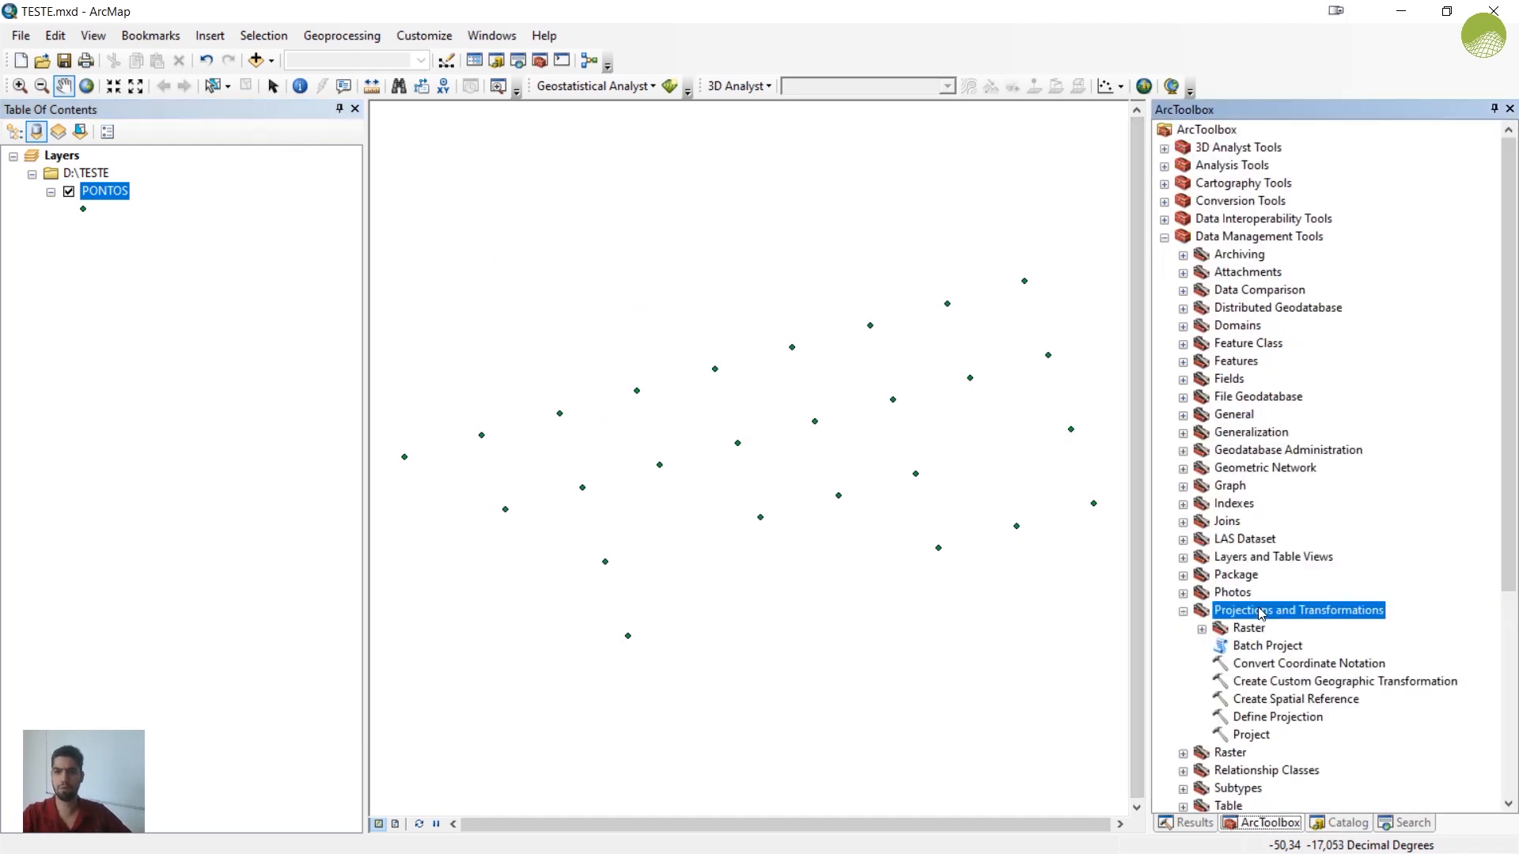
{"action": "double_click", "coordinate": [1266, 717]}
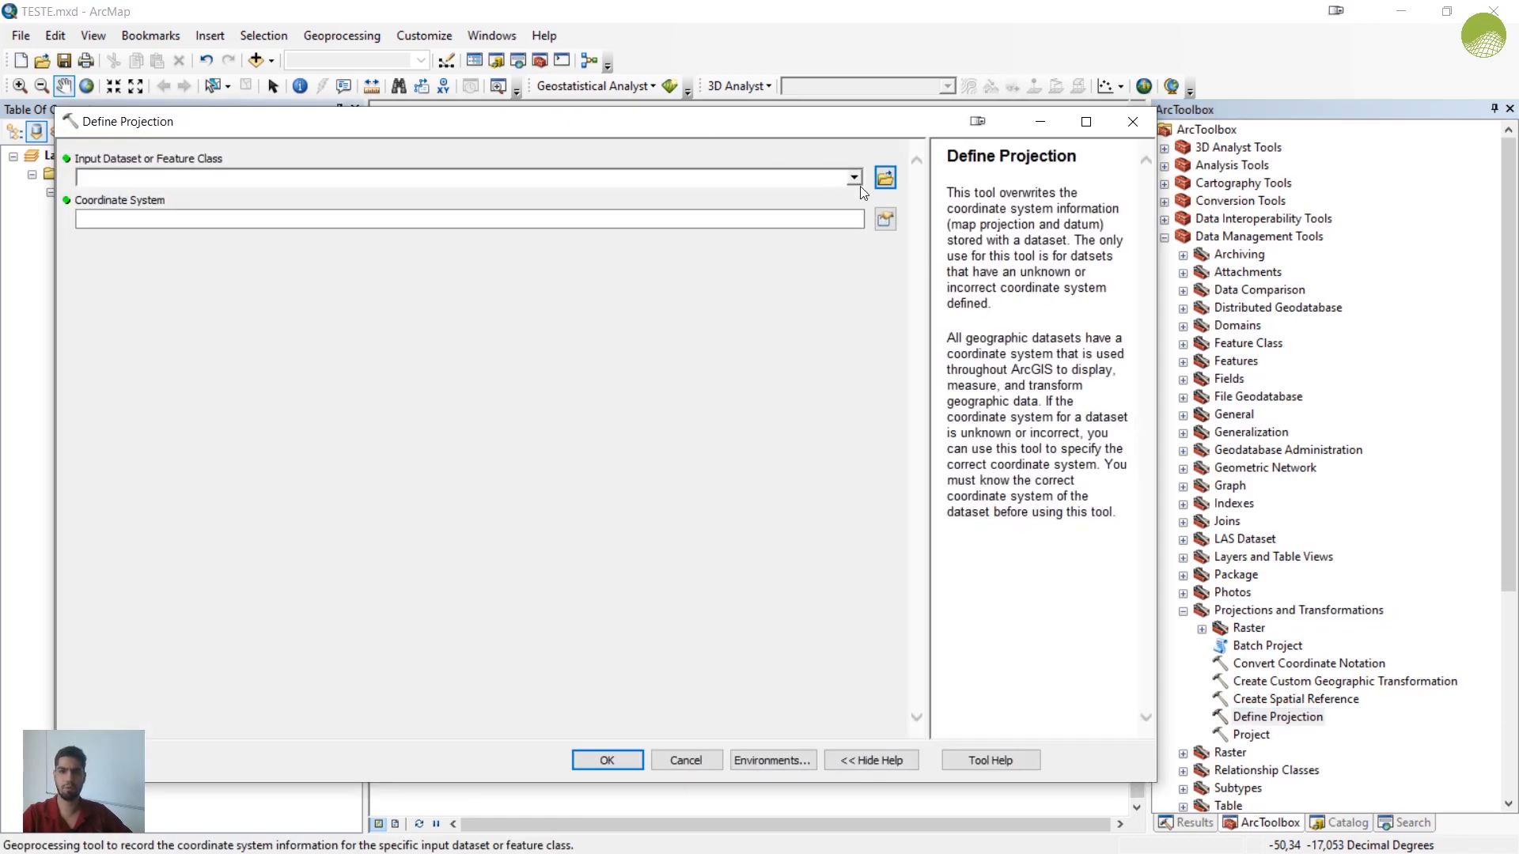
{"action": "left_click", "coordinate": [858, 181]}
{"action": "left_click", "coordinate": [437, 199]}
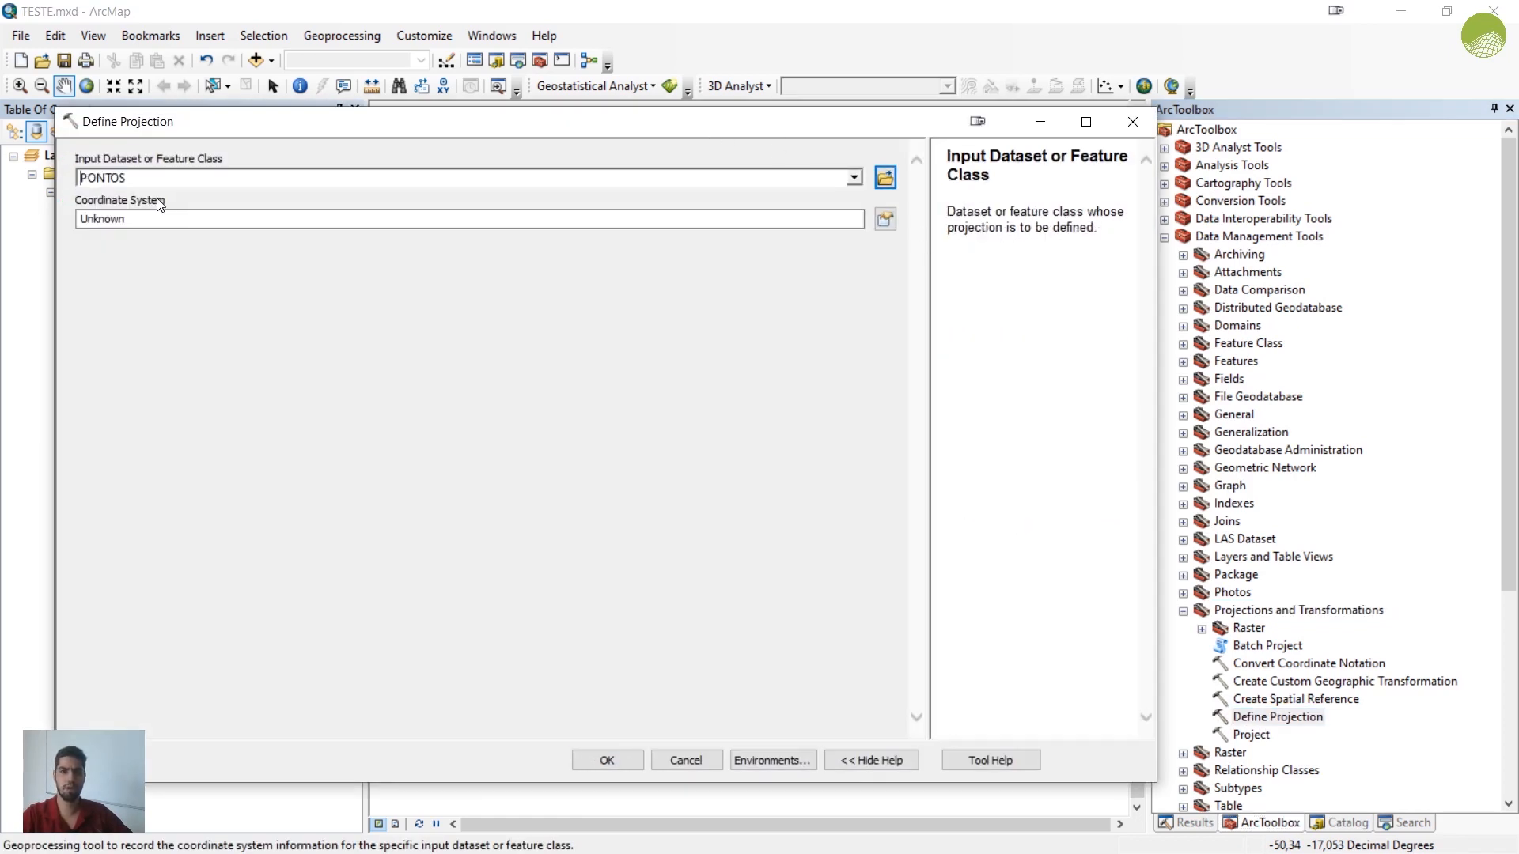
{"action": "left_click", "coordinate": [884, 221]}
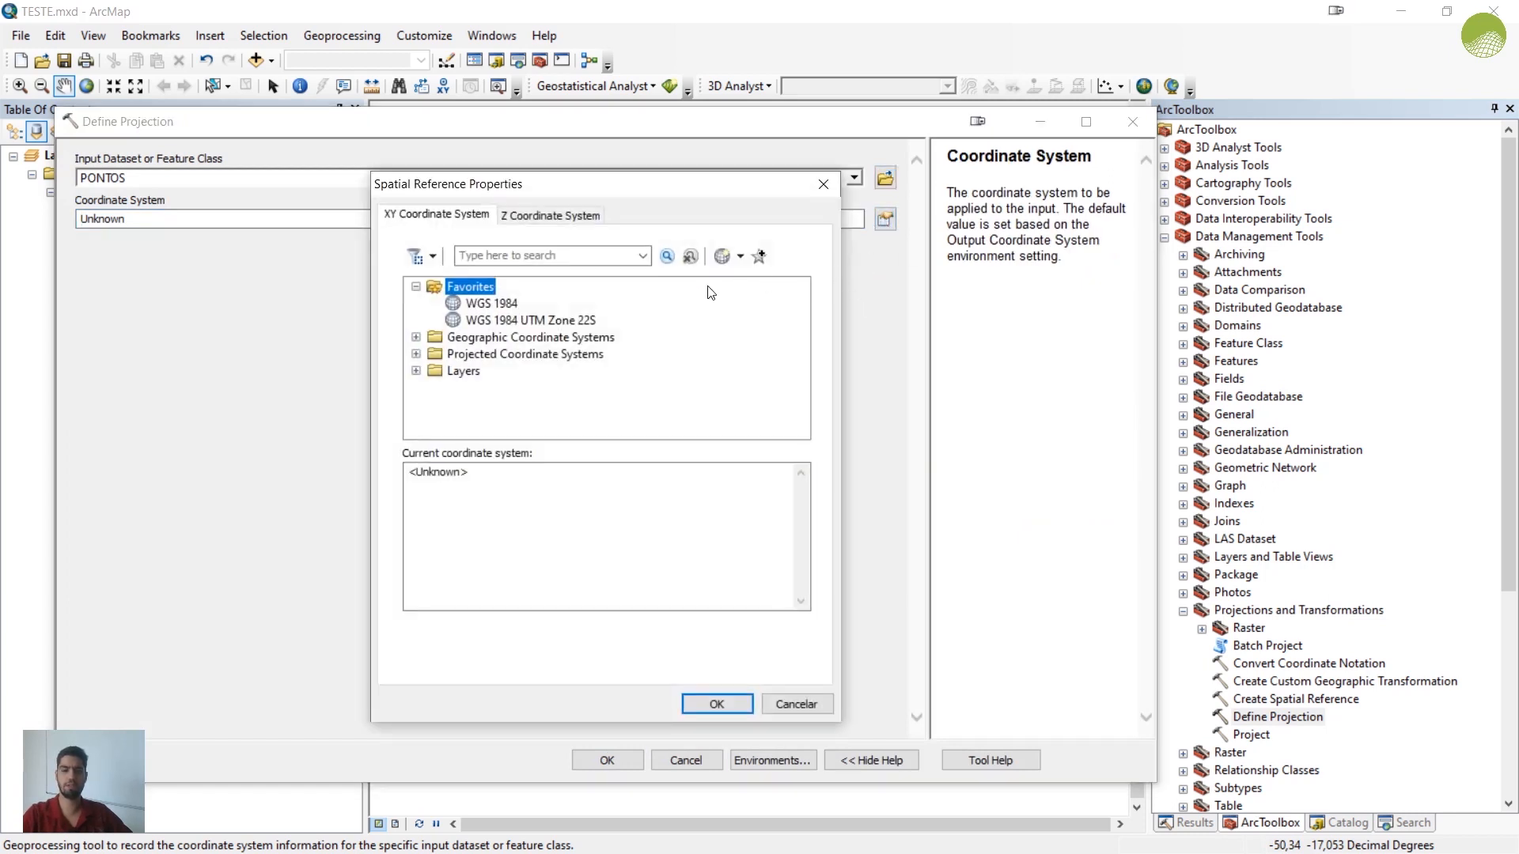
{"action": "left_click", "coordinate": [491, 304]}
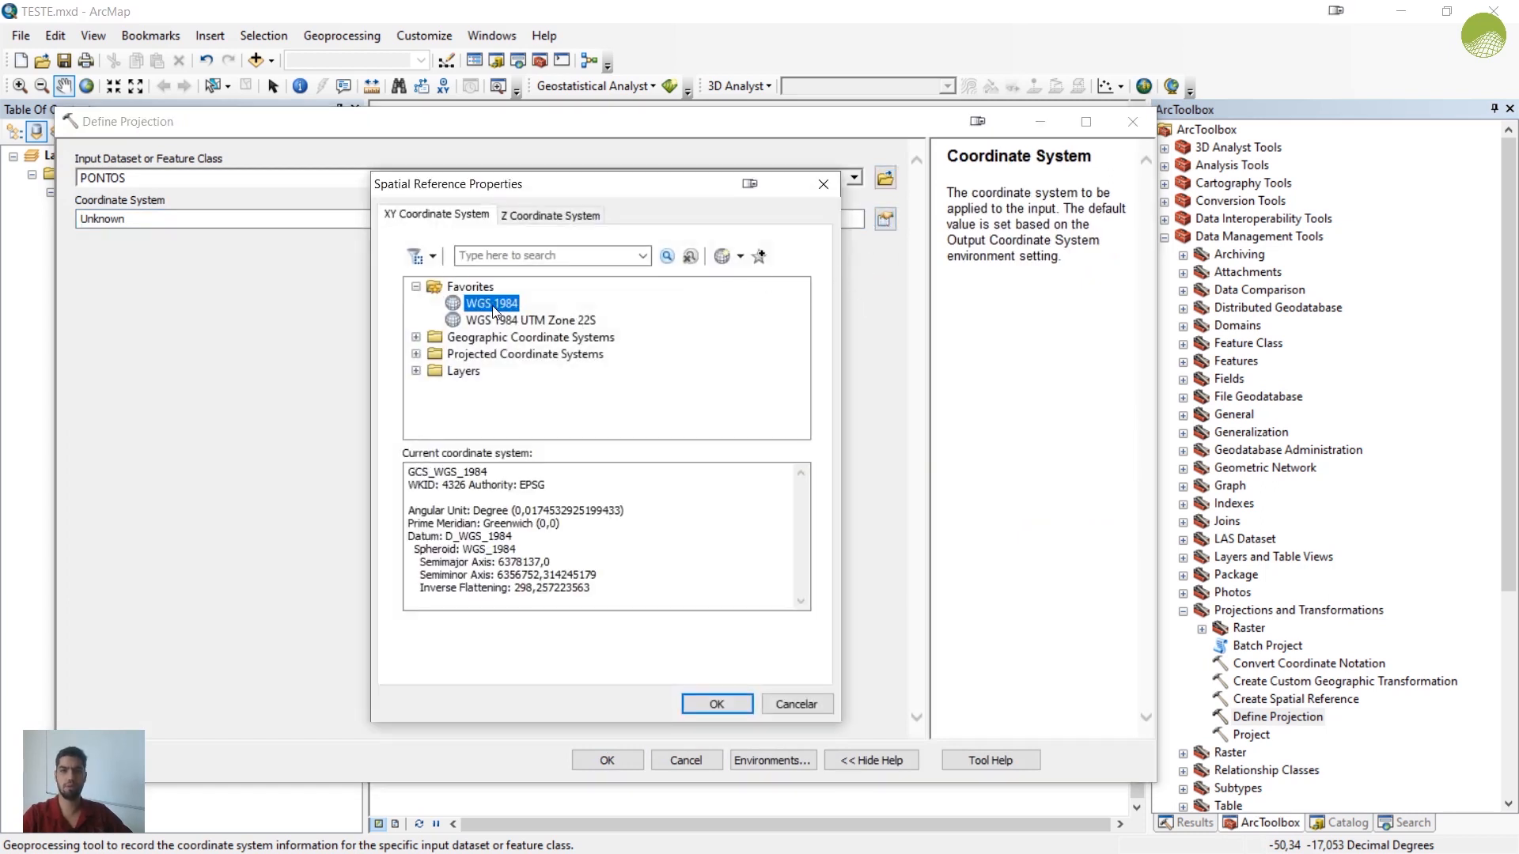
{"action": "left_click", "coordinate": [715, 705]}
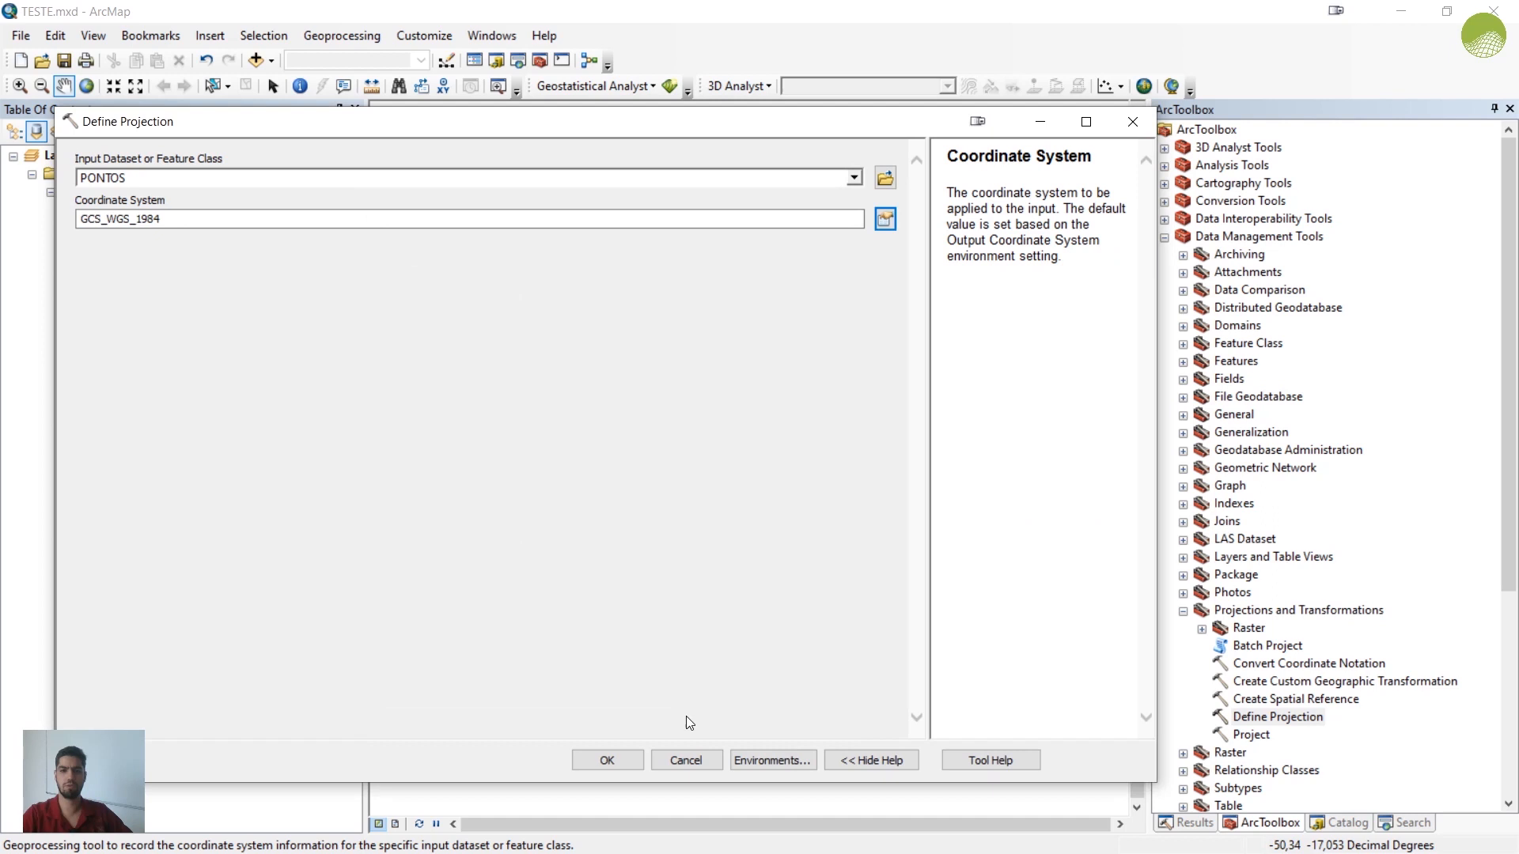
{"action": "left_click", "coordinate": [616, 766]}
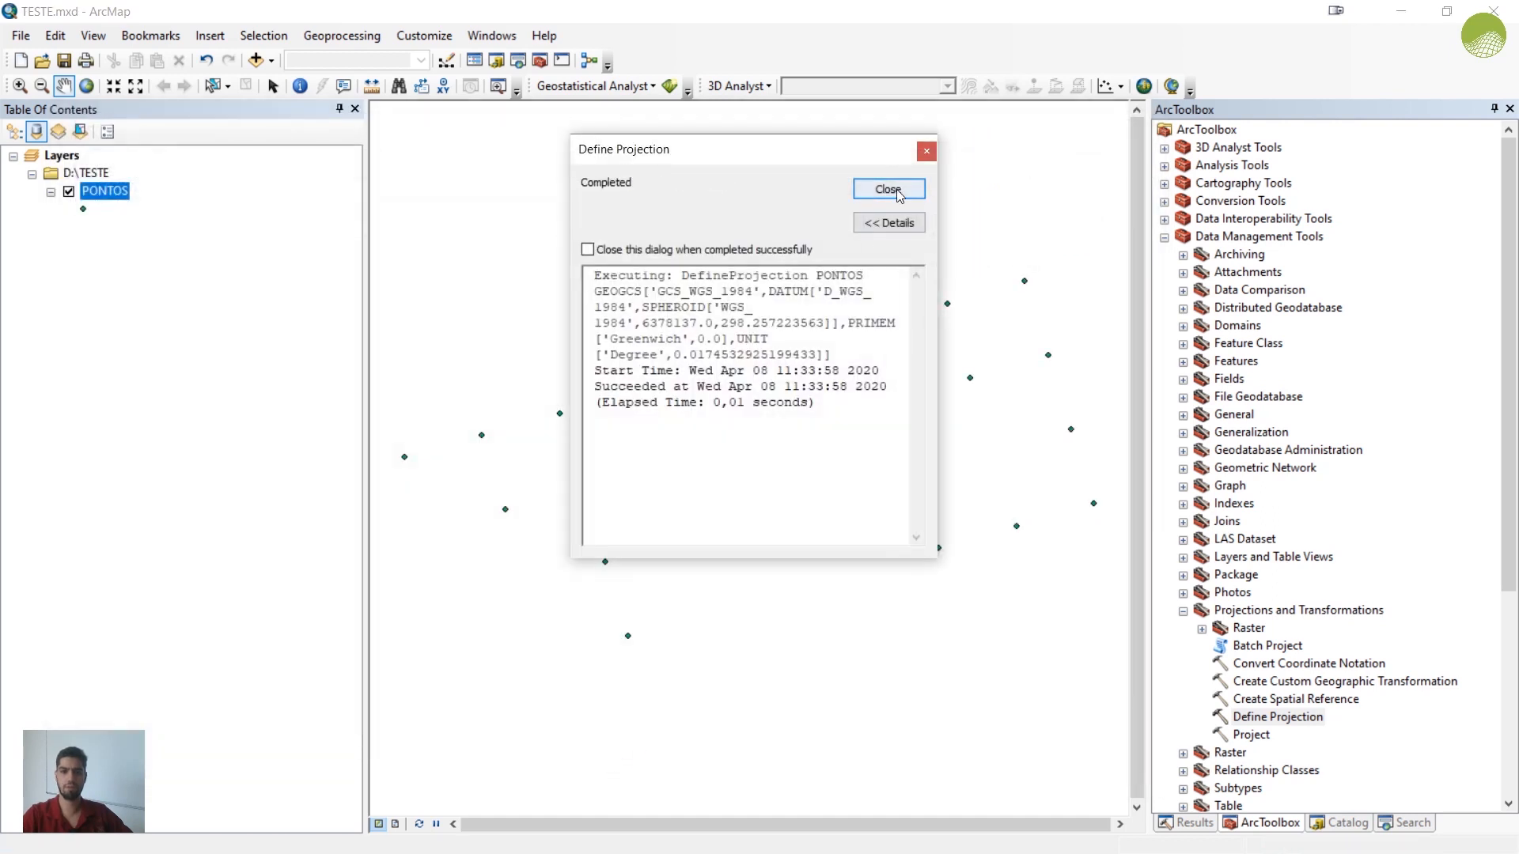
{"action": "left_click", "coordinate": [887, 190]}
Step: Review the coordinate system and extent units in the PONTOS layer's source properties
{"action": "right_click", "coordinate": [105, 199]}
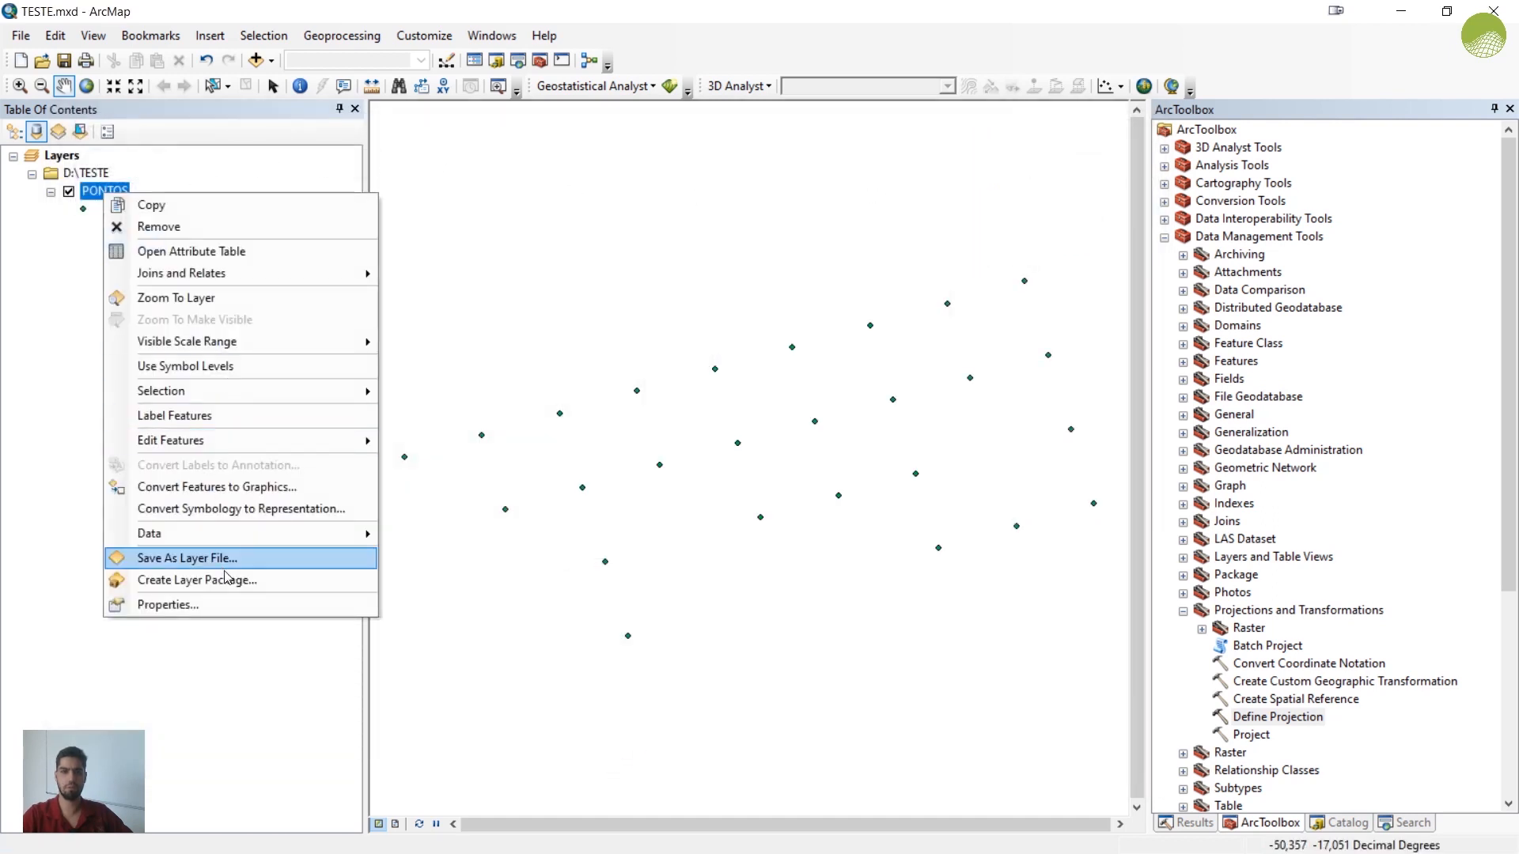
{"action": "left_click", "coordinate": [264, 603]}
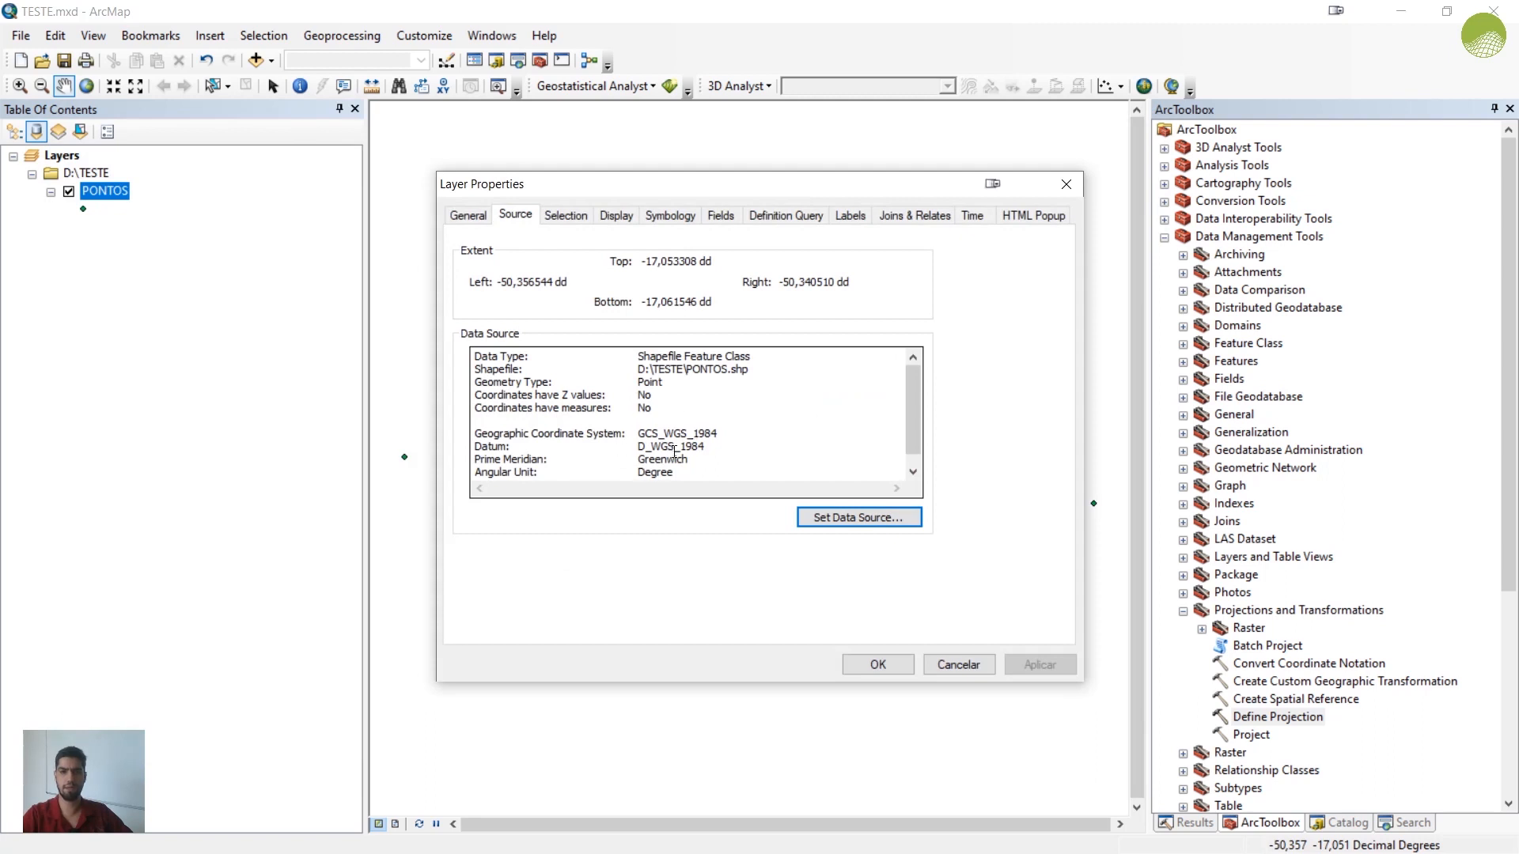
{"action": "left_click", "coordinate": [882, 664]}
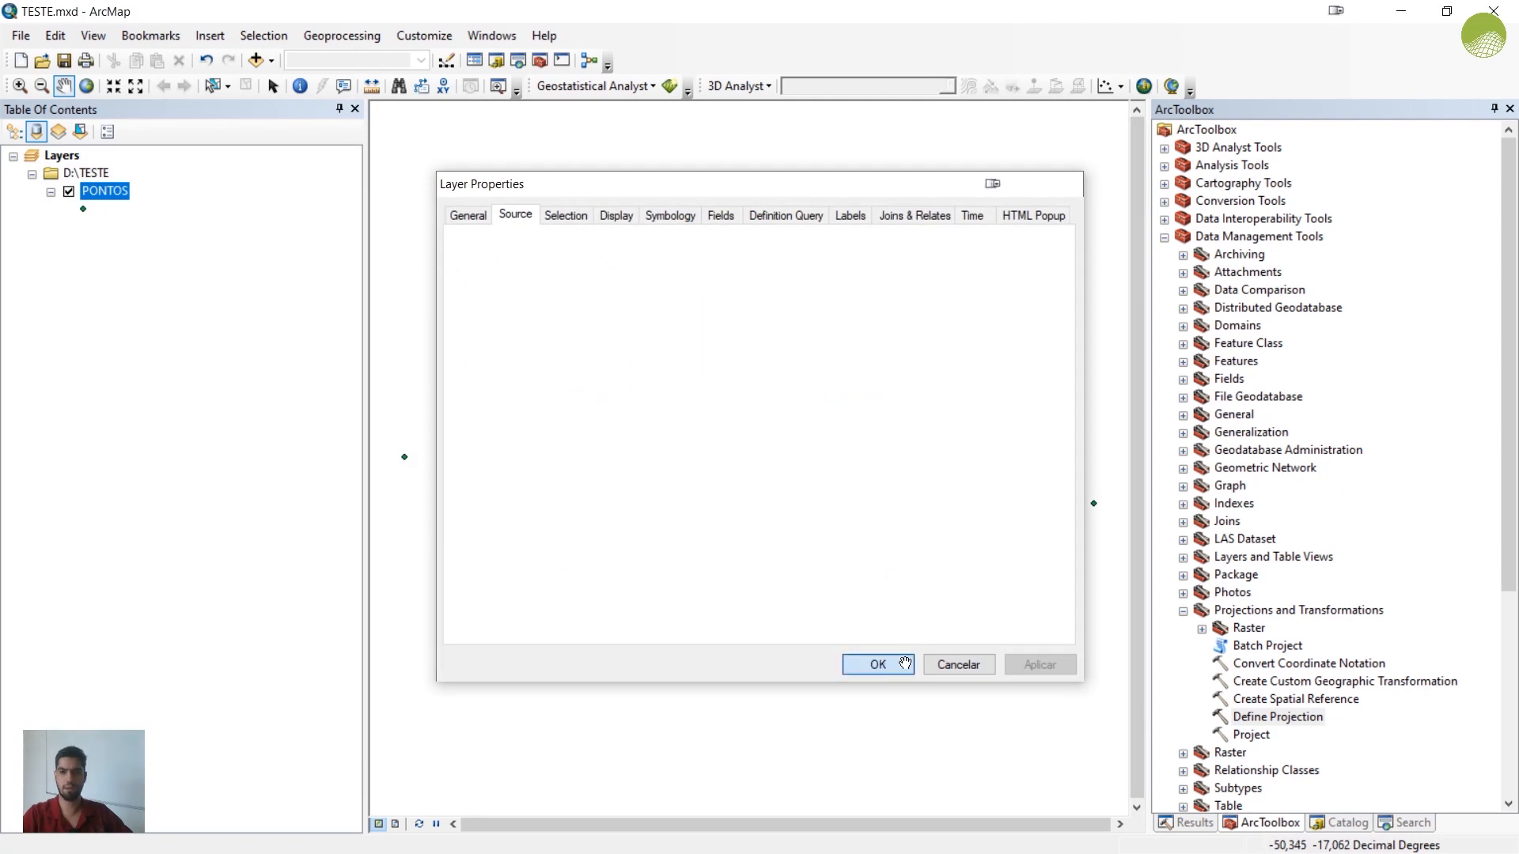
Step: Set up the Project tool with PONTOS as input and WGS 1984 UTM Zone 22S as output coordinate system
{"action": "double_click", "coordinate": [1251, 735]}
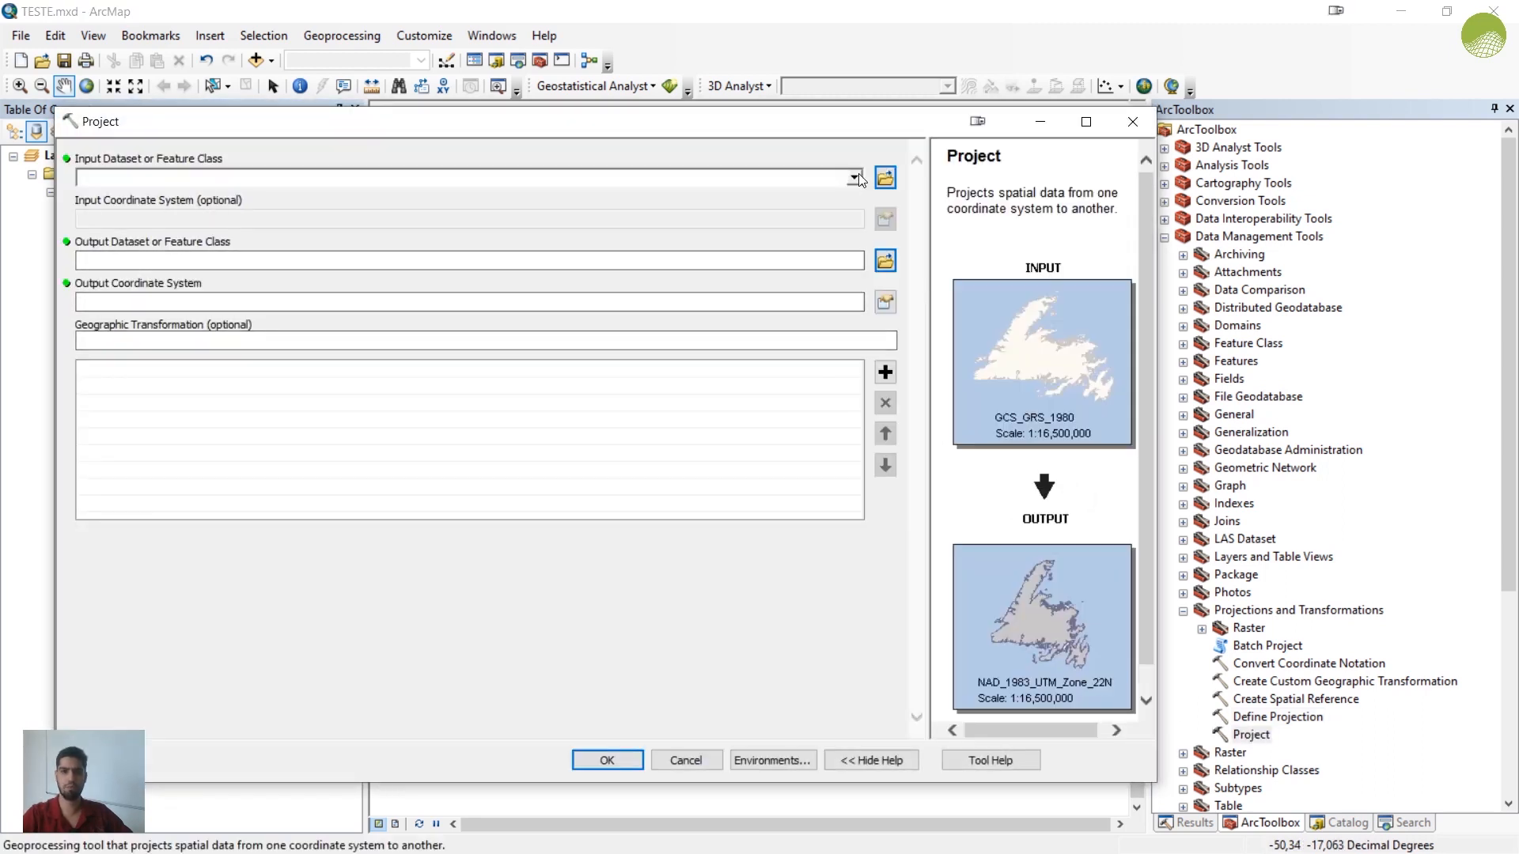
{"action": "left_click", "coordinate": [855, 178]}
{"action": "left_click", "coordinate": [136, 198]}
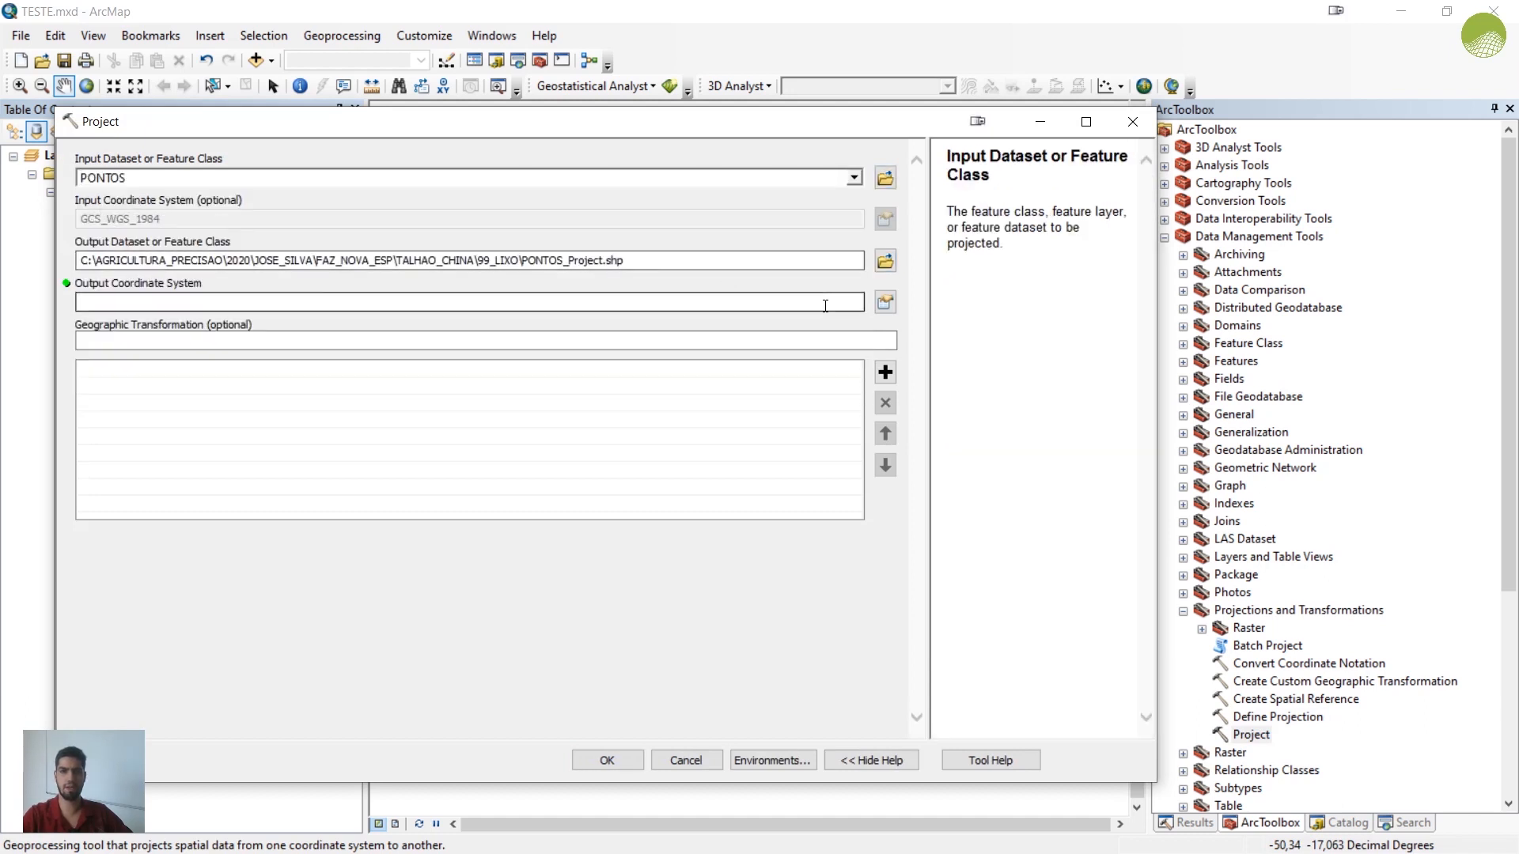
{"action": "left_click", "coordinate": [883, 301]}
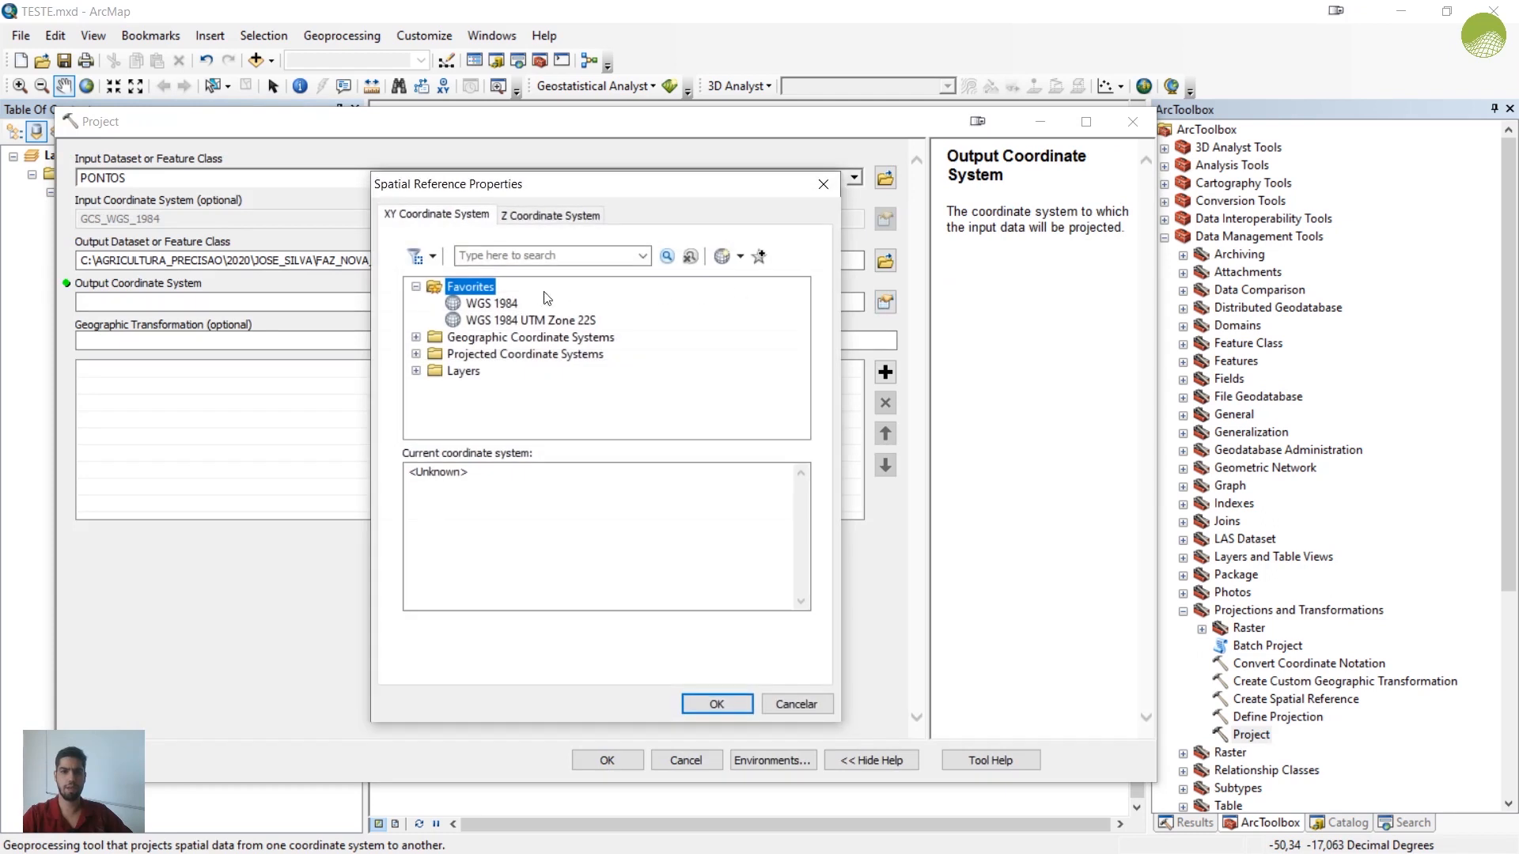
{"action": "left_click", "coordinate": [551, 322]}
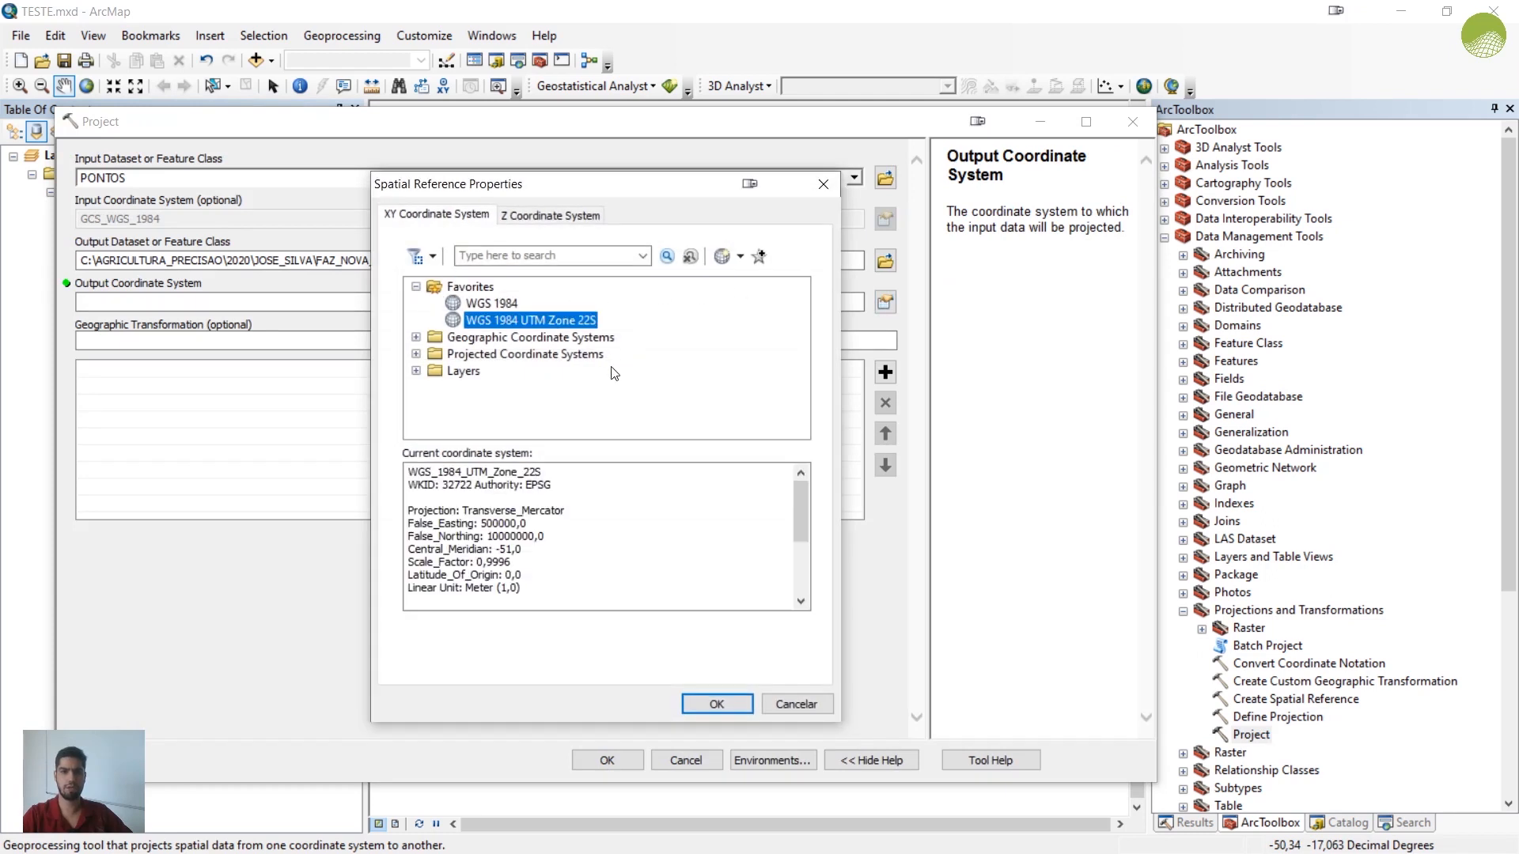
{"action": "left_click", "coordinate": [716, 703]}
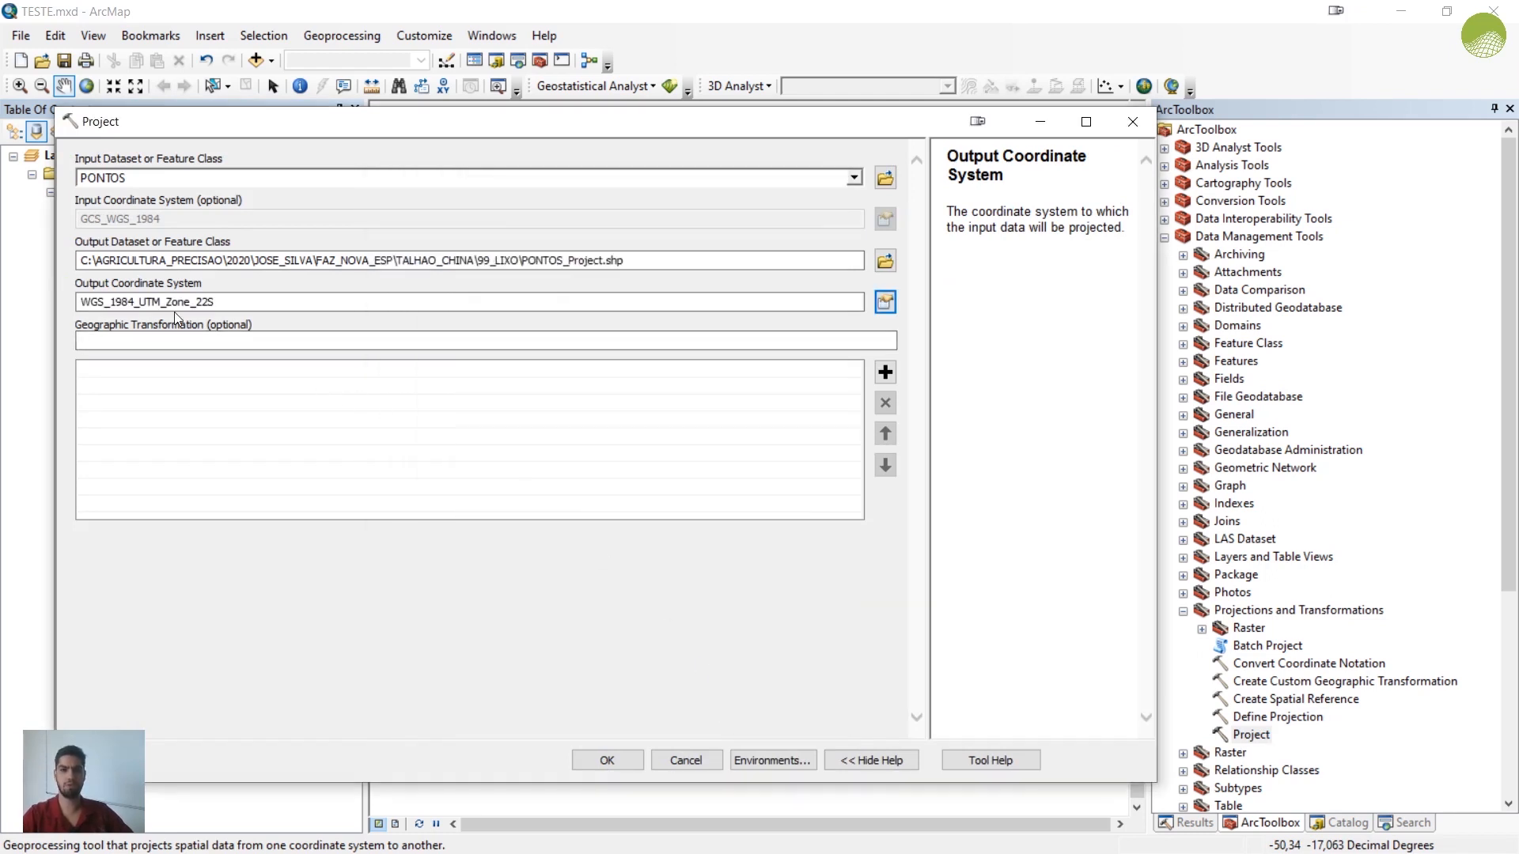
Step: Set the output dataset to PONTOS_UTM.shp in the TESTE home folder and run the projection
{"action": "left_click", "coordinate": [883, 261]}
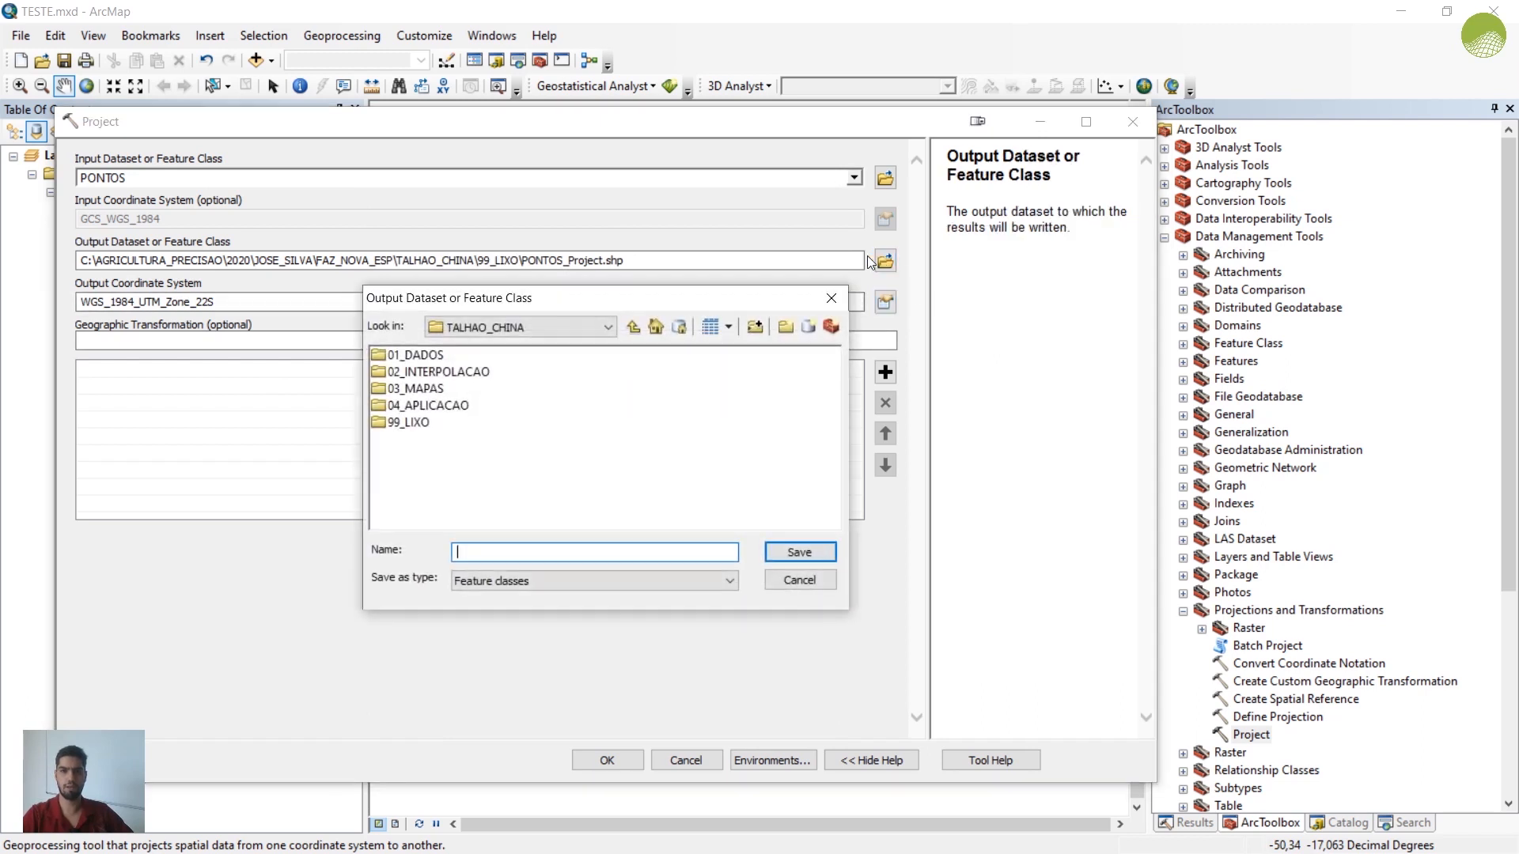
{"action": "left_click", "coordinate": [656, 326]}
{"action": "left_click", "coordinate": [419, 357]}
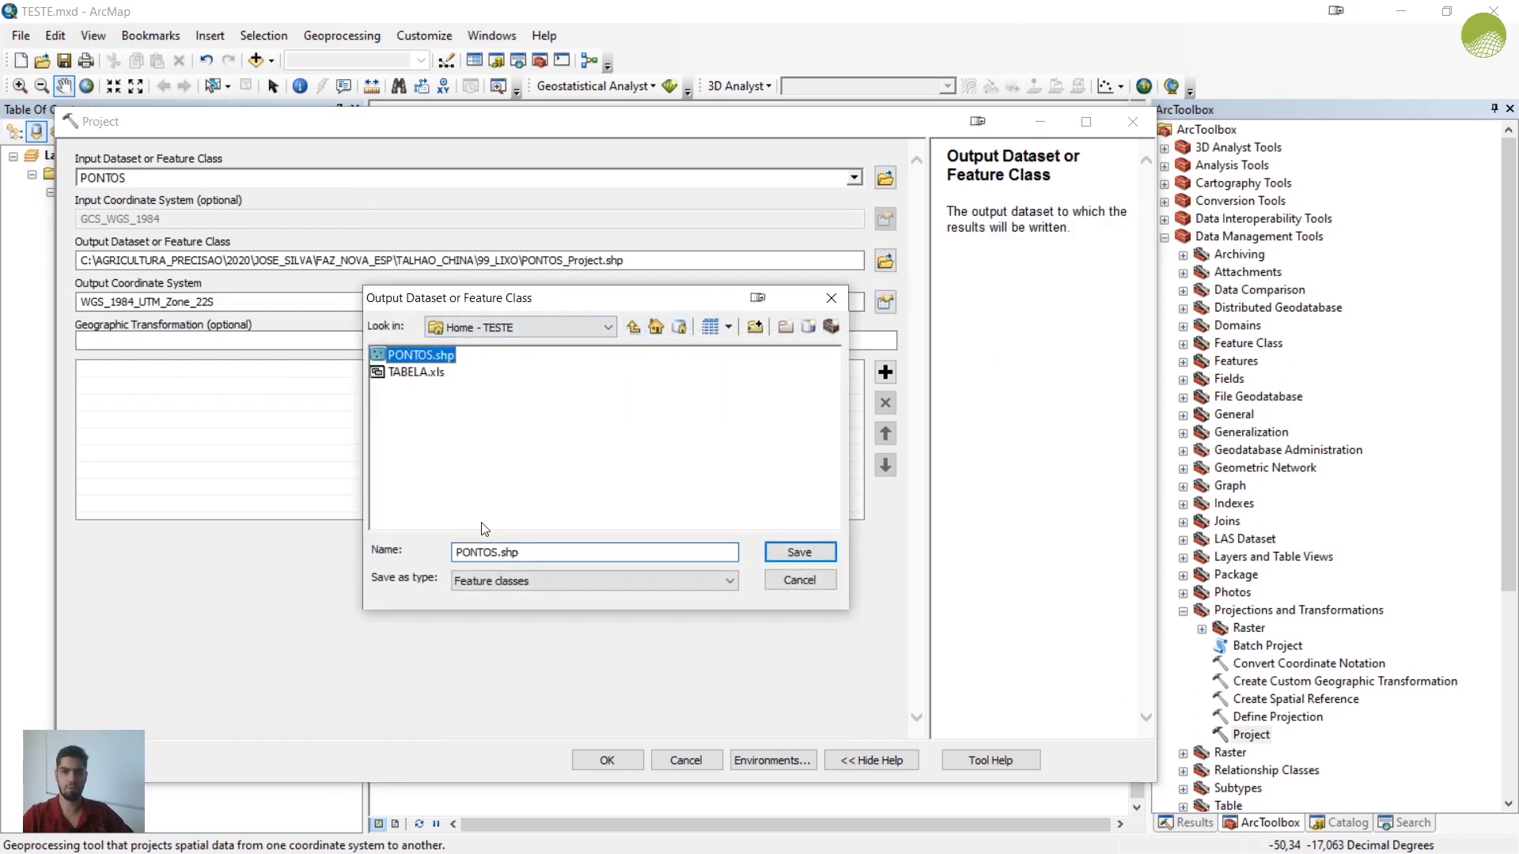
{"action": "left_click", "coordinate": [498, 552]}
{"action": "type", "text": "_U"}
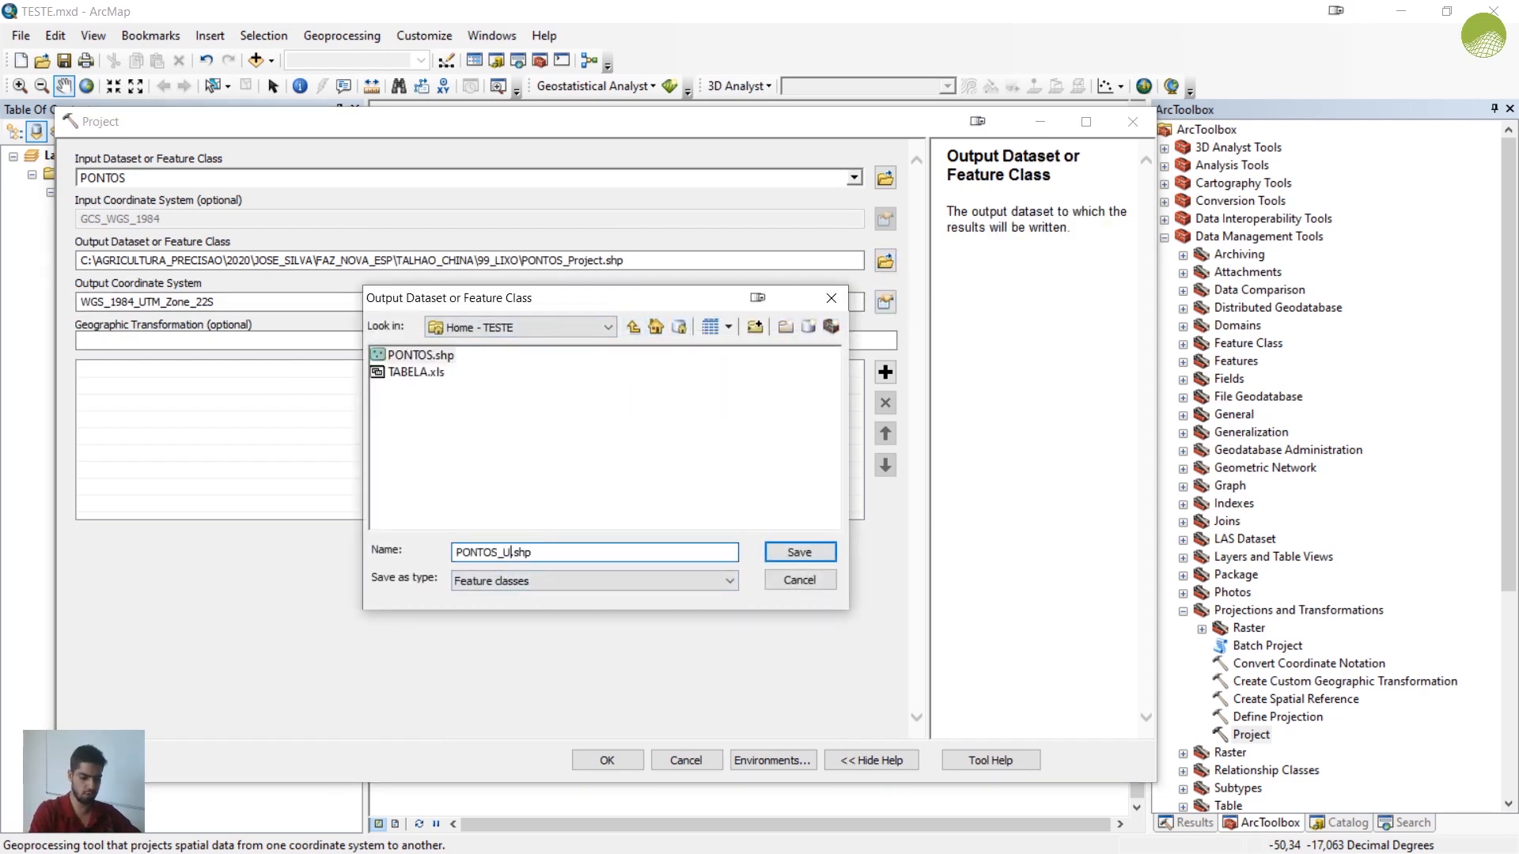
{"action": "type", "text": "TM"}
{"action": "left_click", "coordinate": [793, 554]}
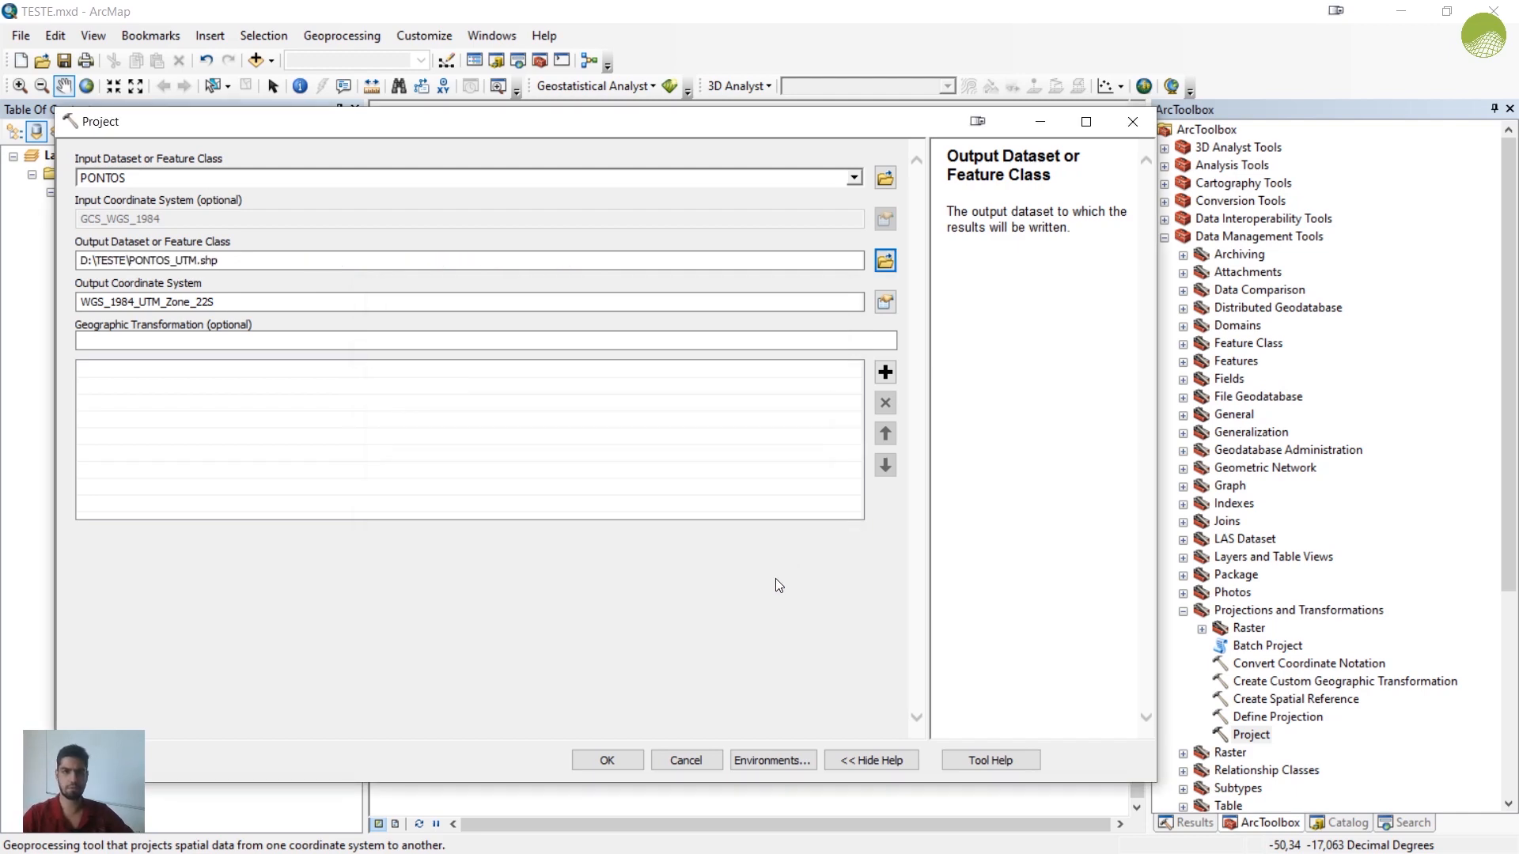
{"action": "left_click", "coordinate": [611, 759]}
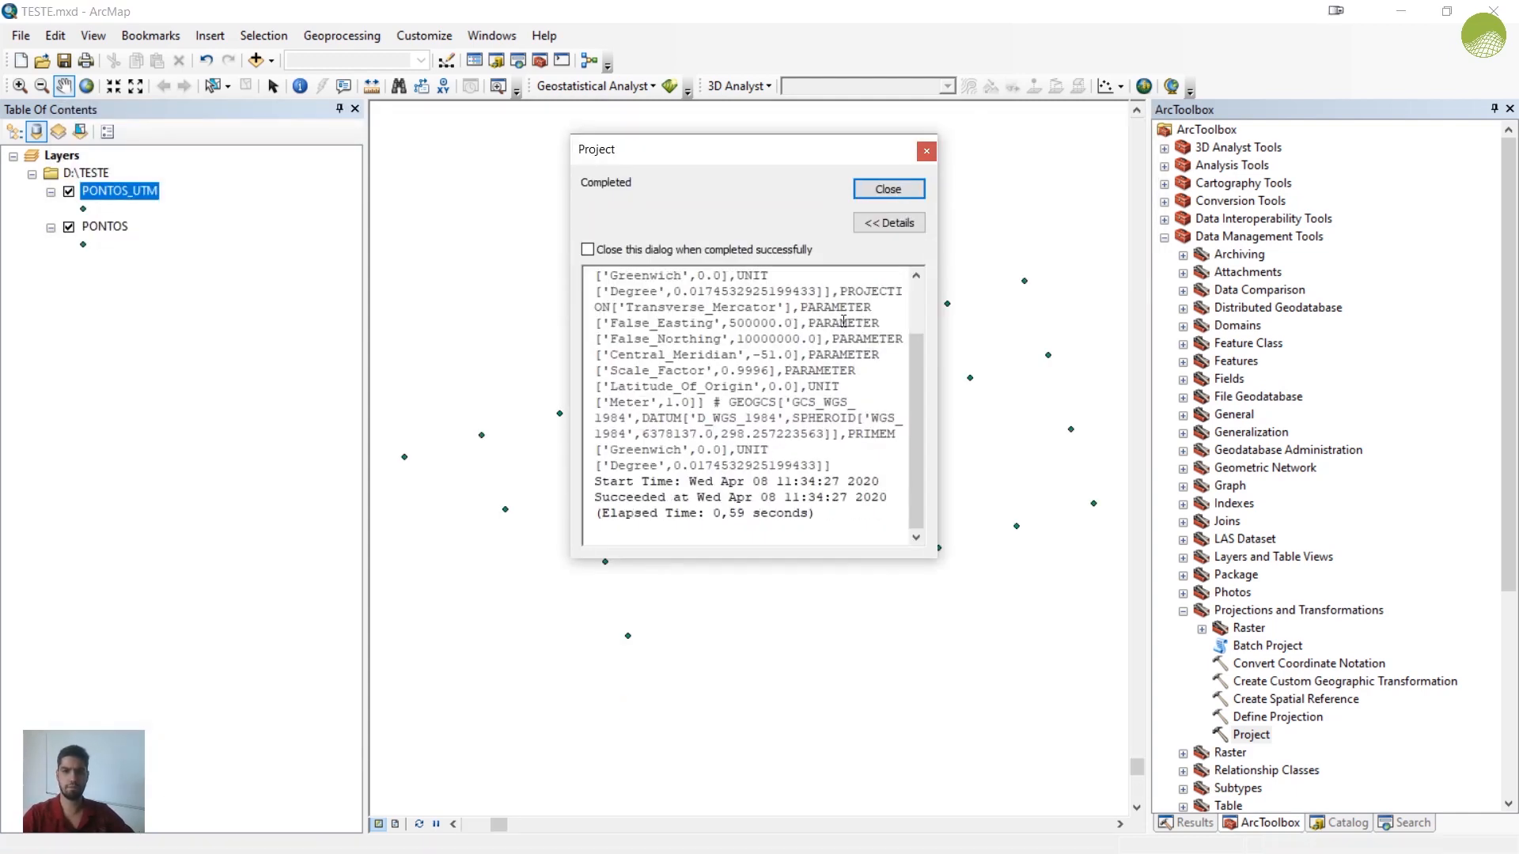
{"action": "left_click", "coordinate": [887, 189]}
Step: Remove the original PONTOS layer from the map and open the attribute table of PONTOS_UTM
{"action": "right_click", "coordinate": [94, 232]}
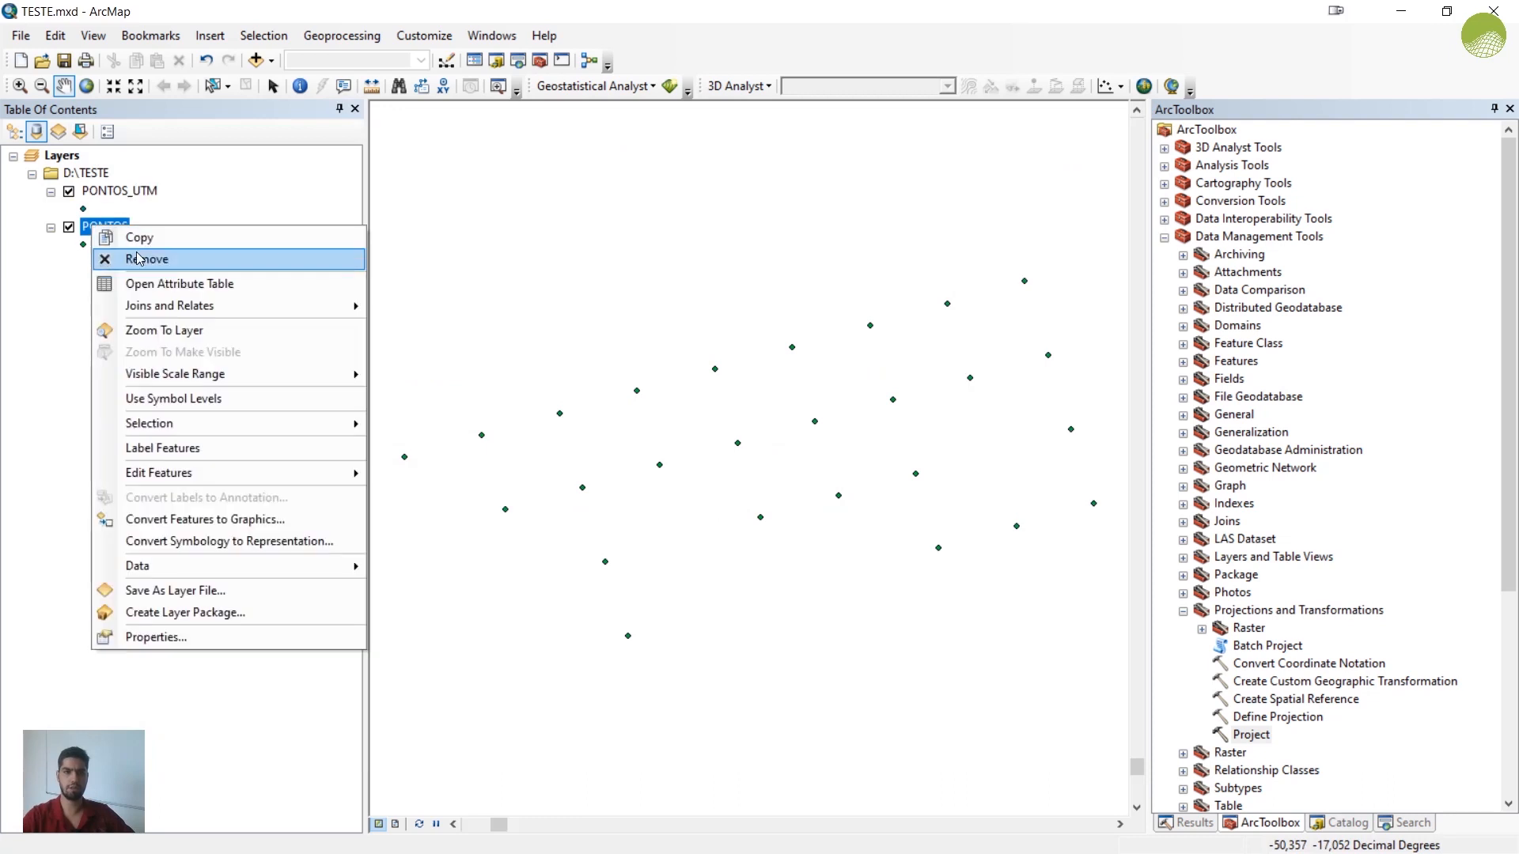
{"action": "left_click", "coordinate": [139, 253]}
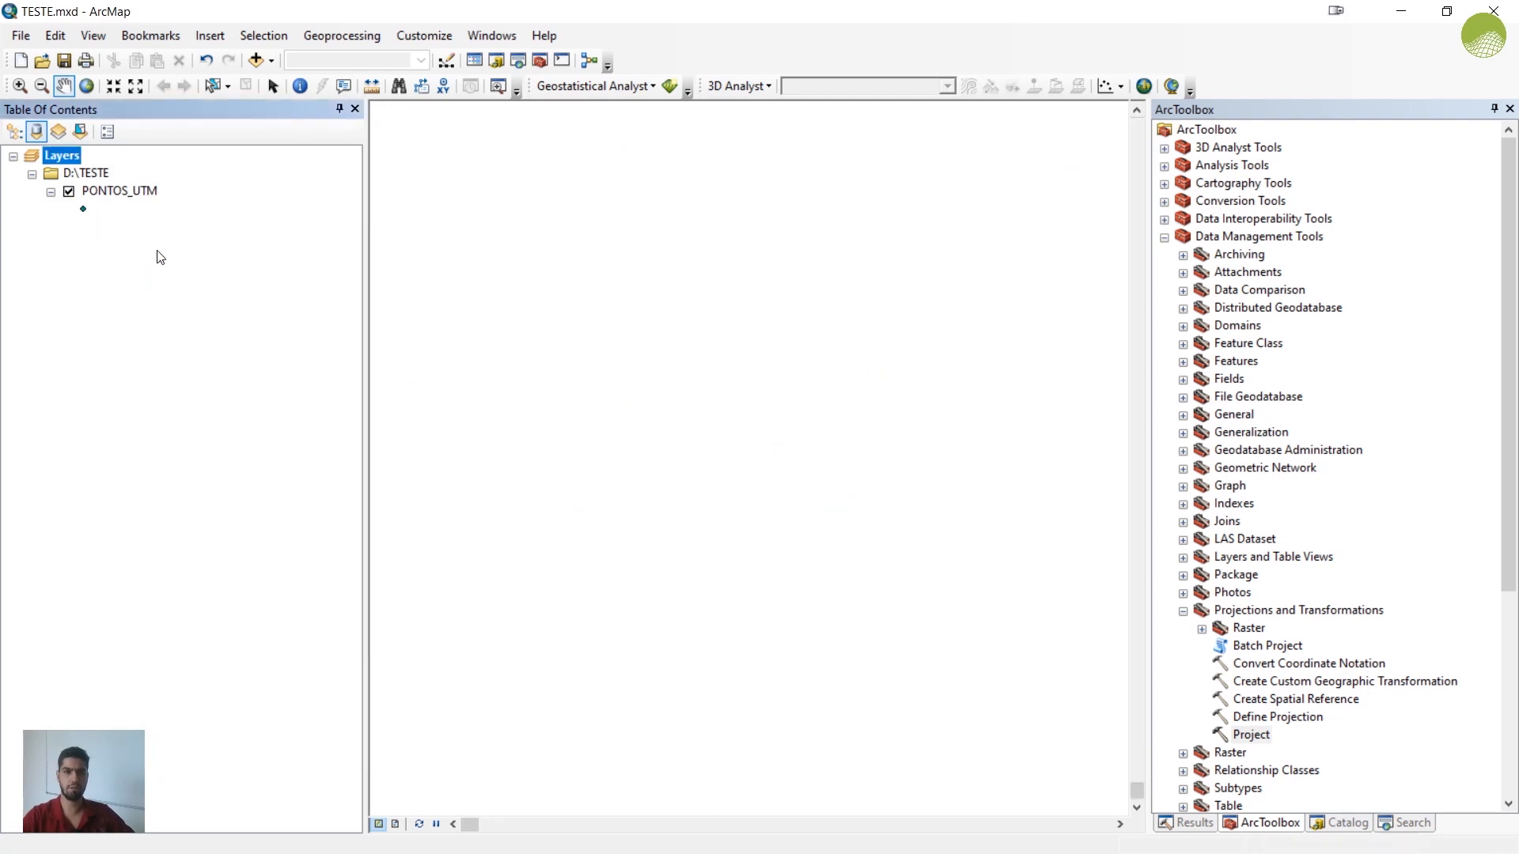
{"action": "right_click", "coordinate": [130, 191]}
{"action": "left_click", "coordinate": [203, 250]}
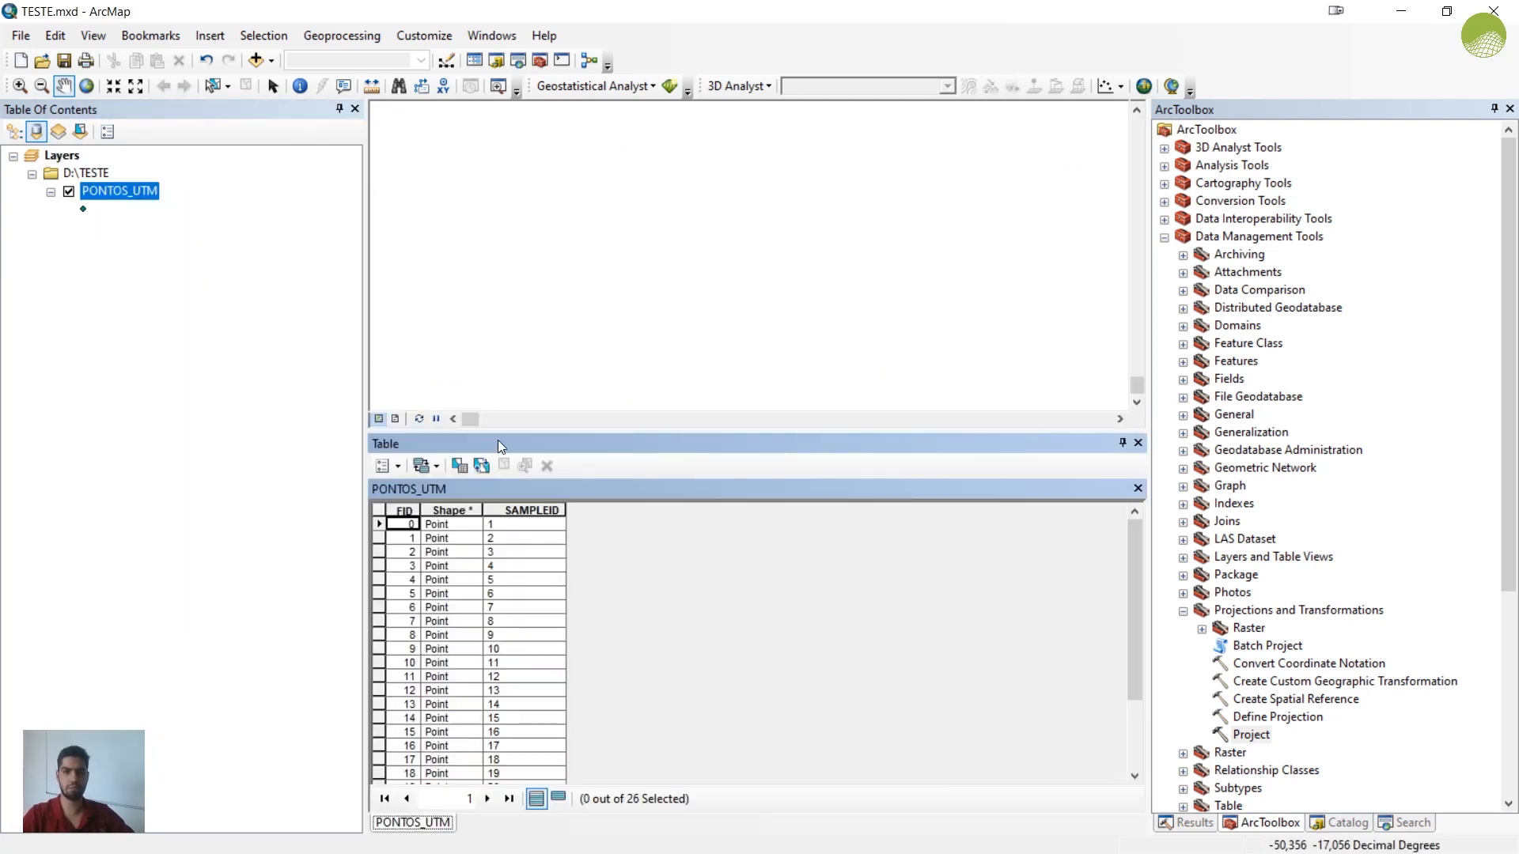
Step: Inspect the field properties of the SAMPLEID column to check its data type
{"action": "left_click", "coordinate": [546, 511]}
{"action": "right_click", "coordinate": [549, 516]}
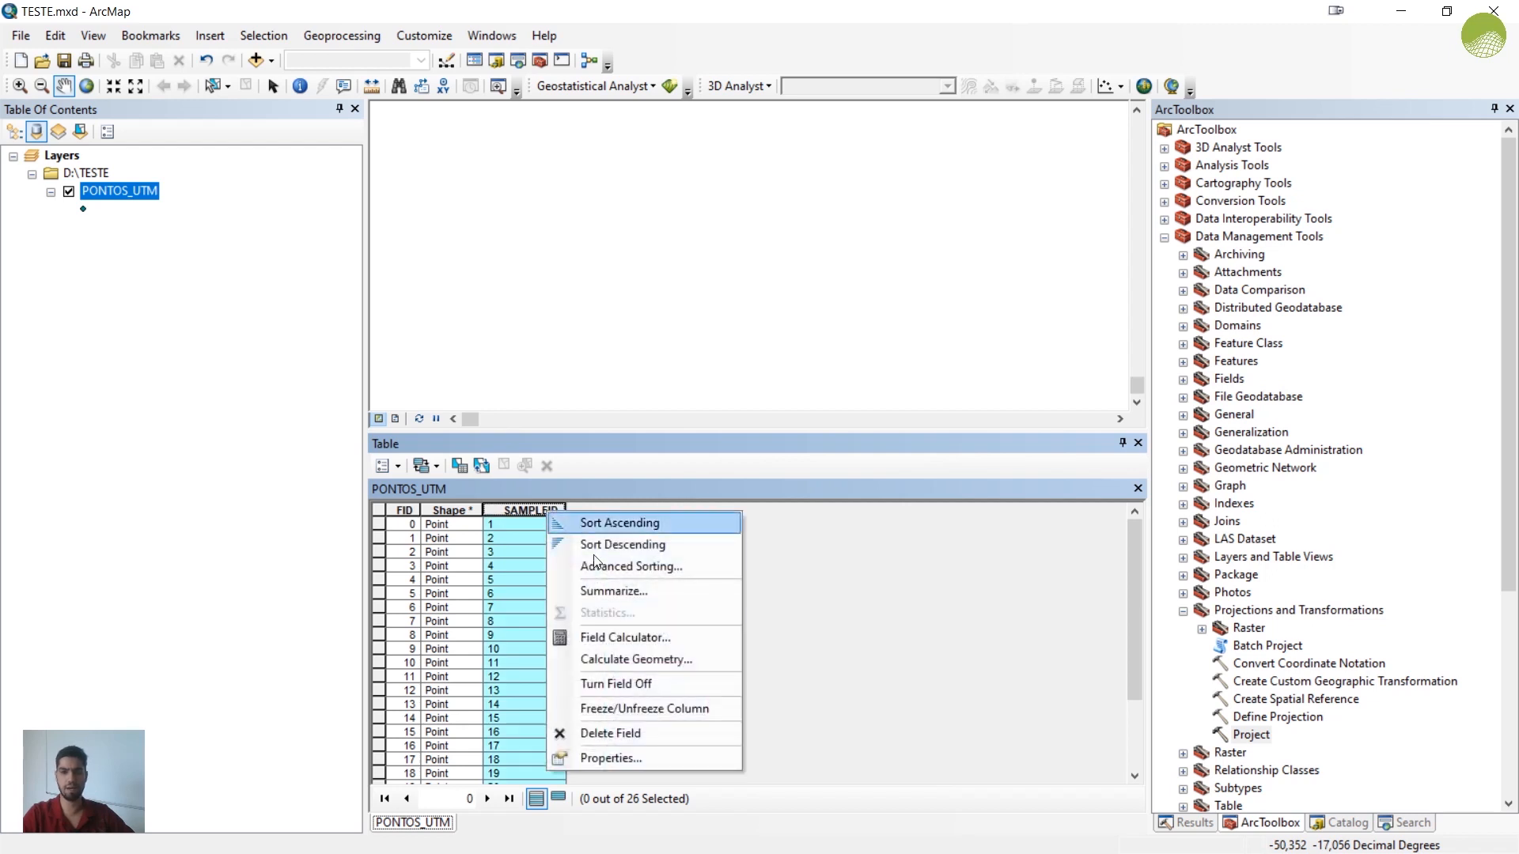
{"action": "left_click", "coordinate": [643, 758]}
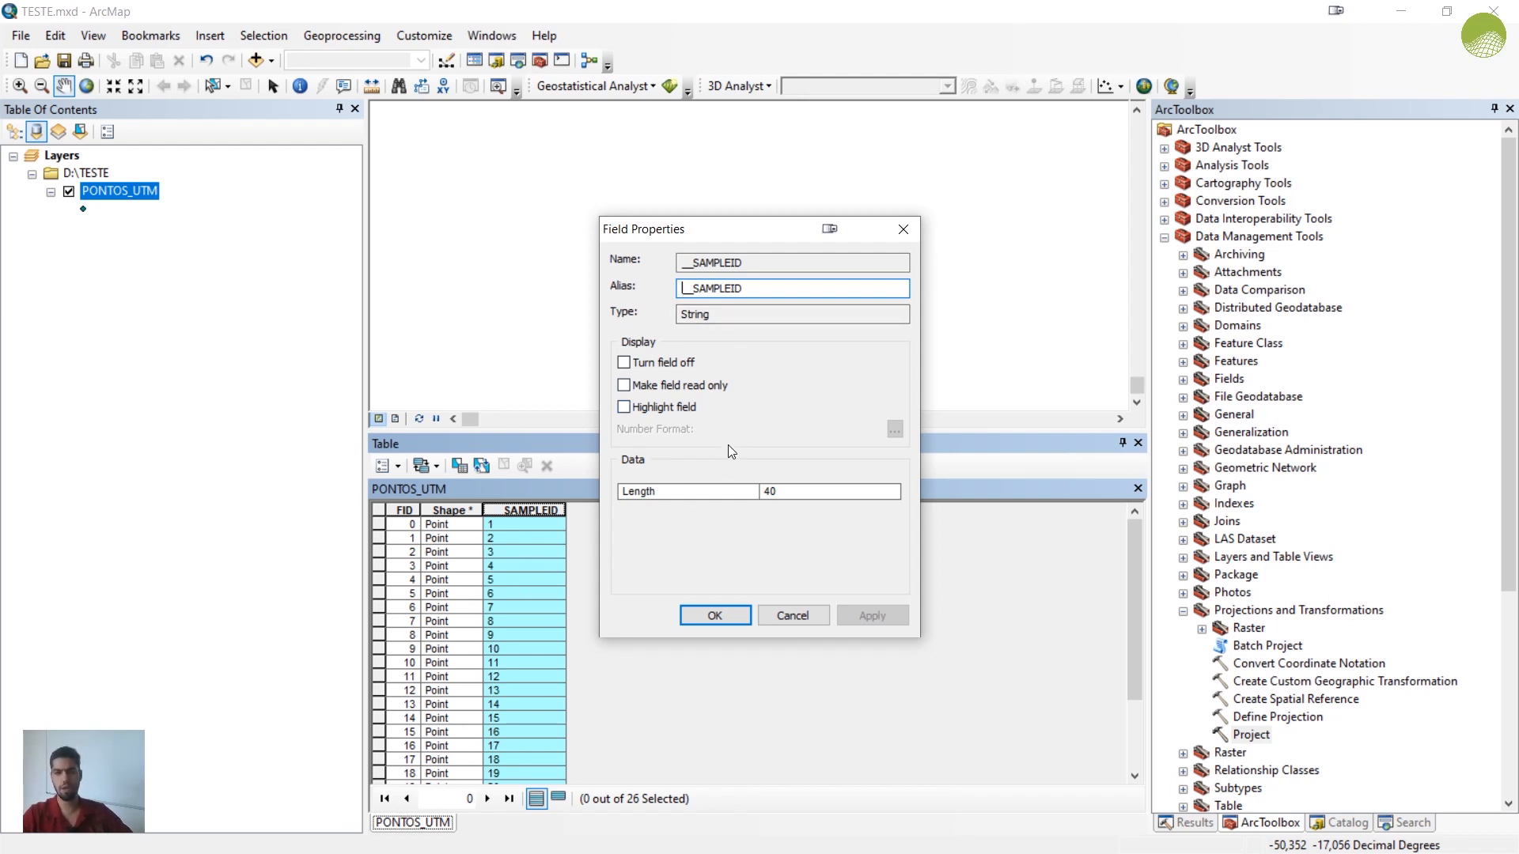
{"action": "left_click", "coordinate": [715, 616]}
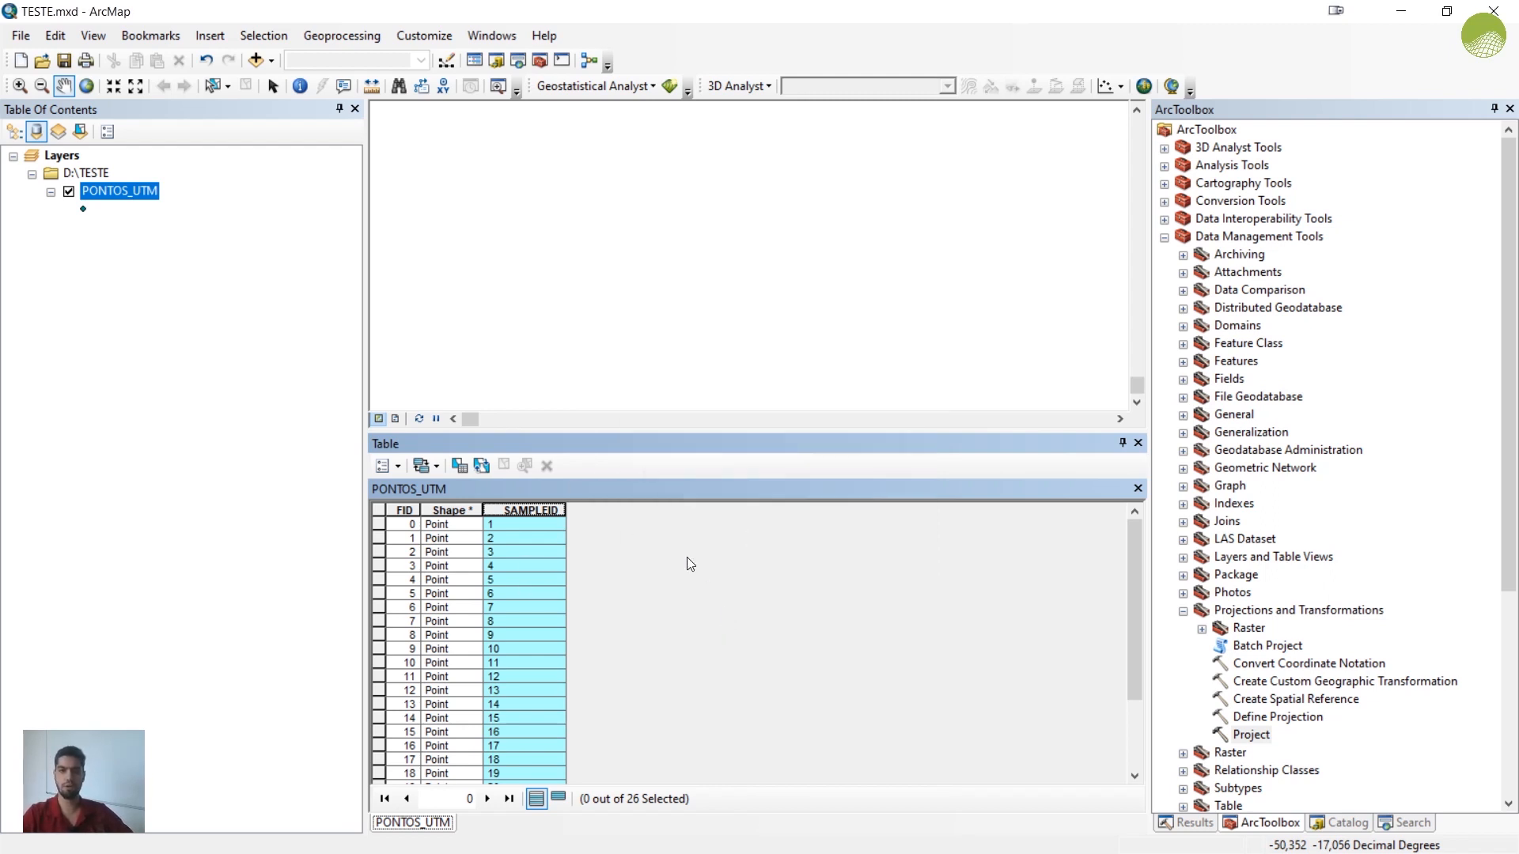
Step: Add a field named ID_NUM of type Double to the PONTOS_UTM attribute table
{"action": "left_click", "coordinate": [399, 465]}
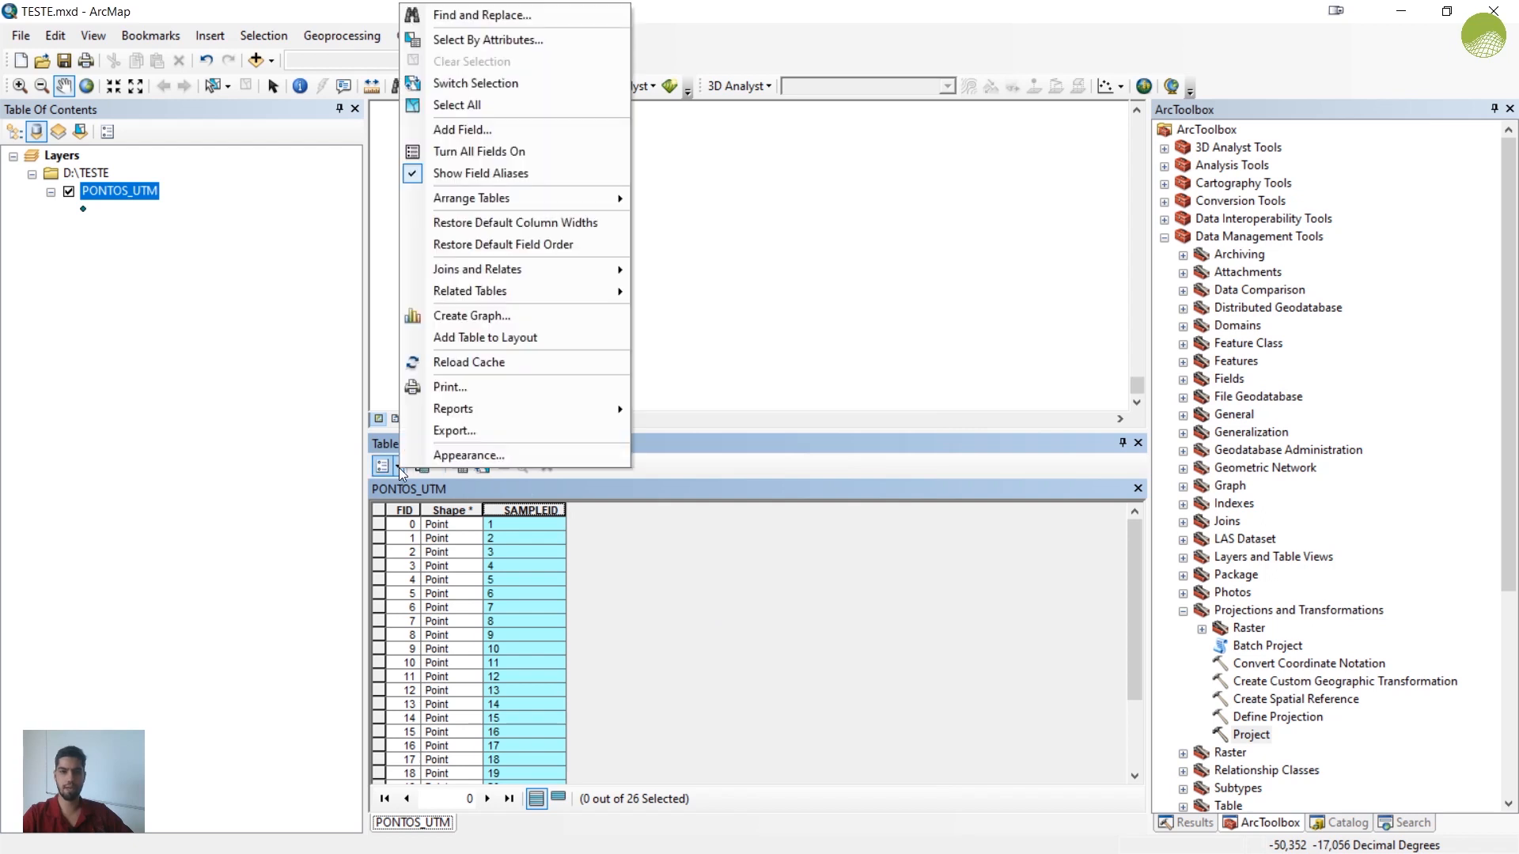
{"action": "left_click", "coordinate": [535, 137]}
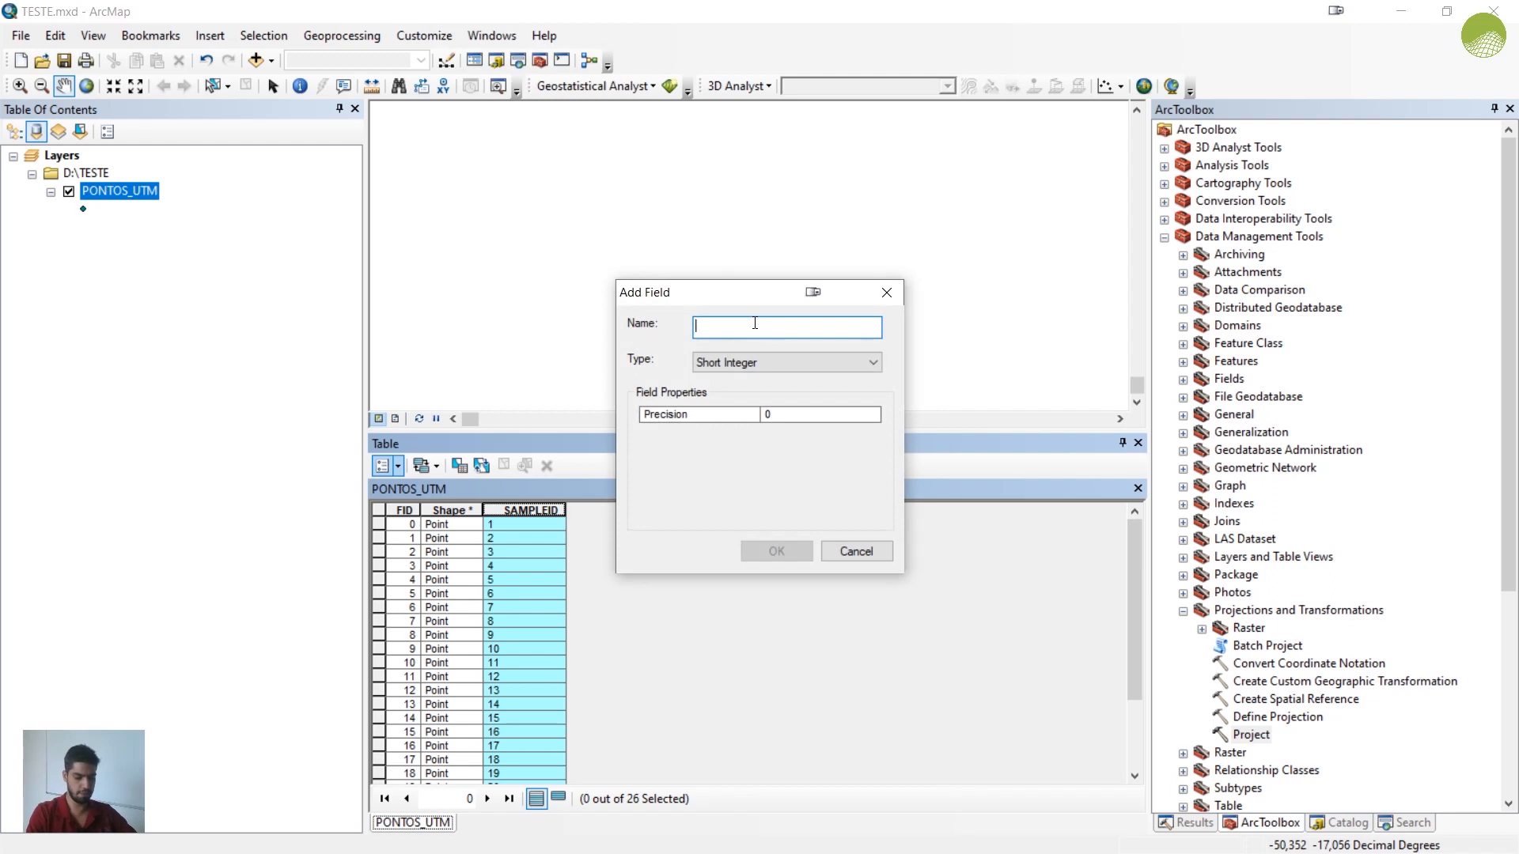
{"action": "type", "text": "ID_NUM"}
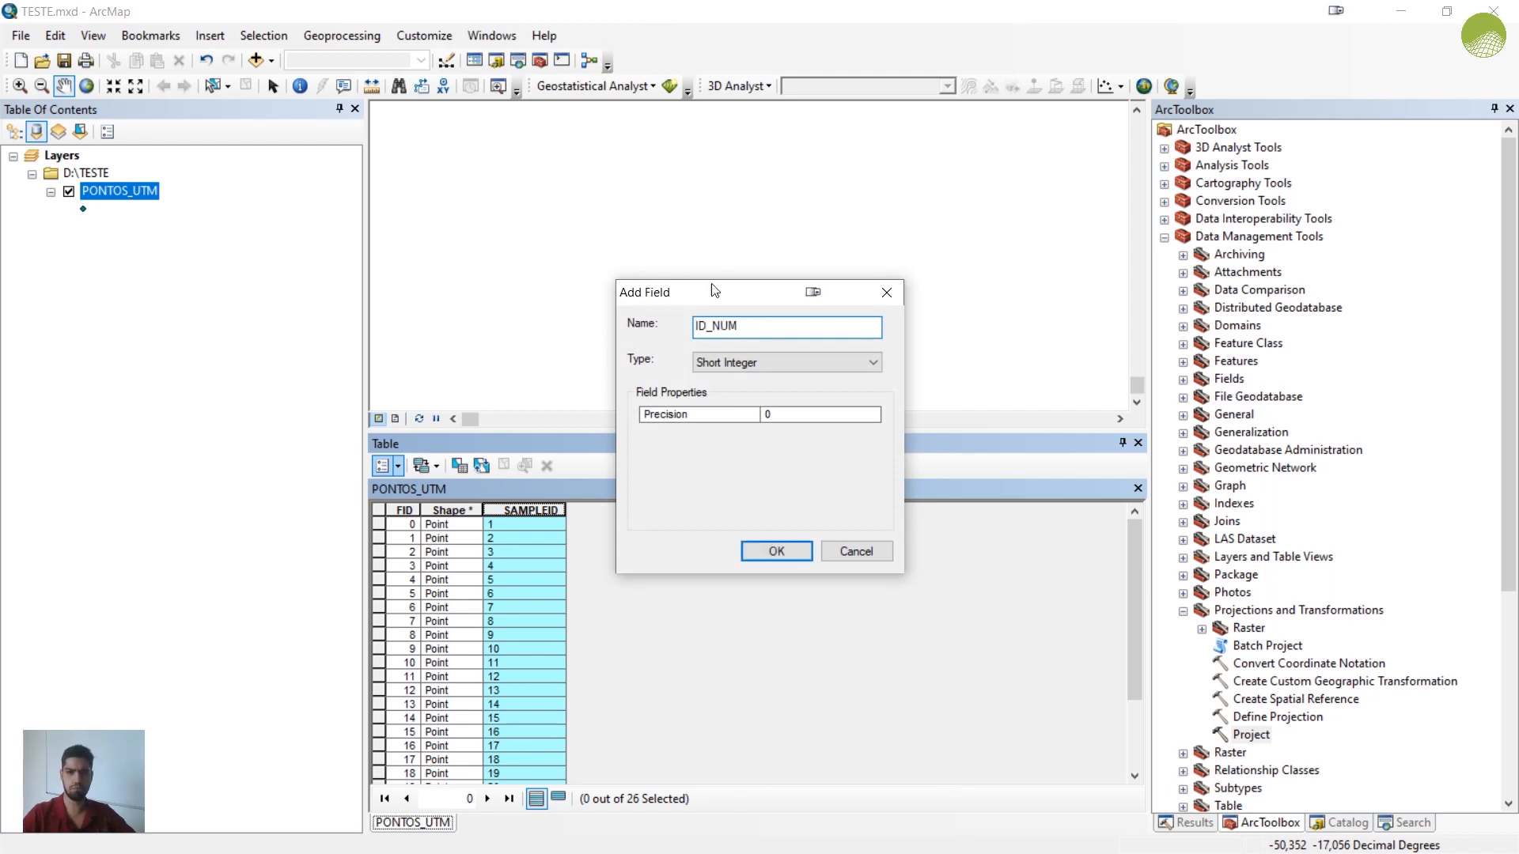
{"action": "left_click", "coordinate": [814, 367]}
{"action": "left_click", "coordinate": [782, 418]}
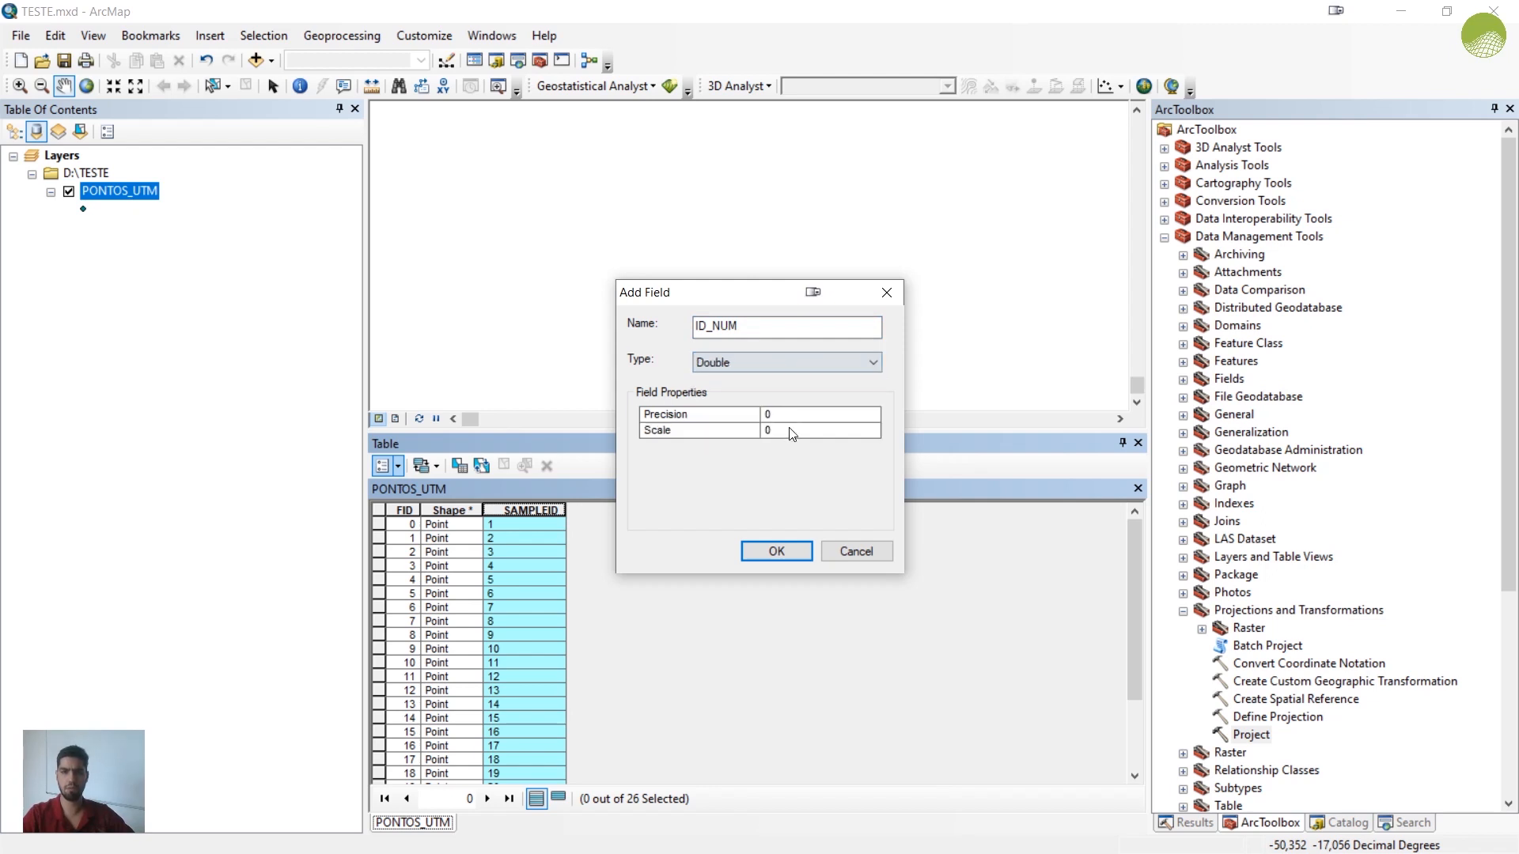
{"action": "left_click", "coordinate": [783, 550]}
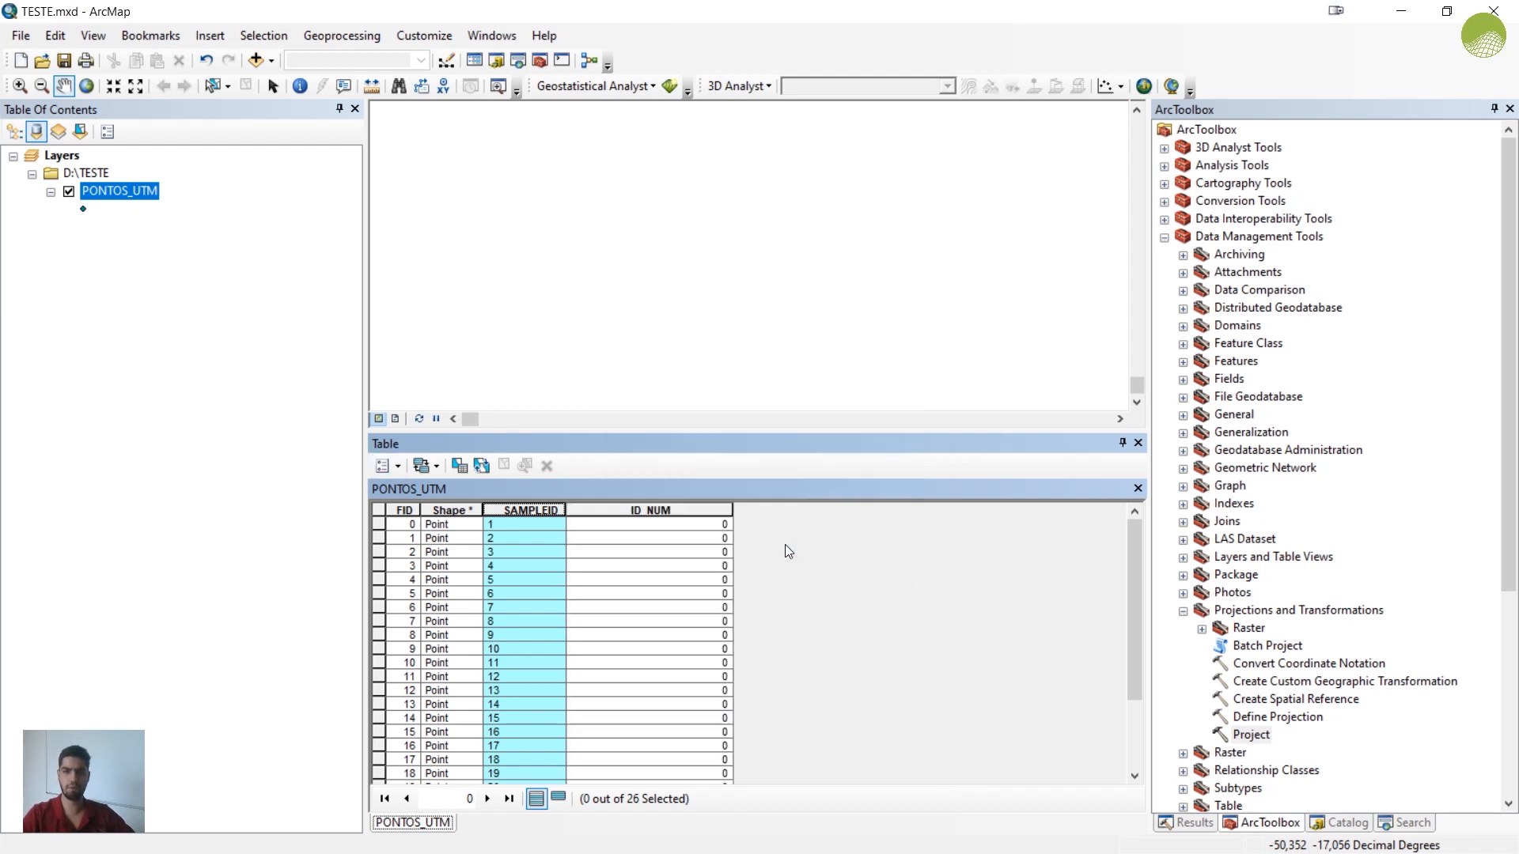
Step: Fill the ID_NUM field of PONTOS_UTM with the SAMPLEID values using the Field Calculator
{"action": "left_click", "coordinate": [681, 511]}
{"action": "right_click", "coordinate": [680, 513]}
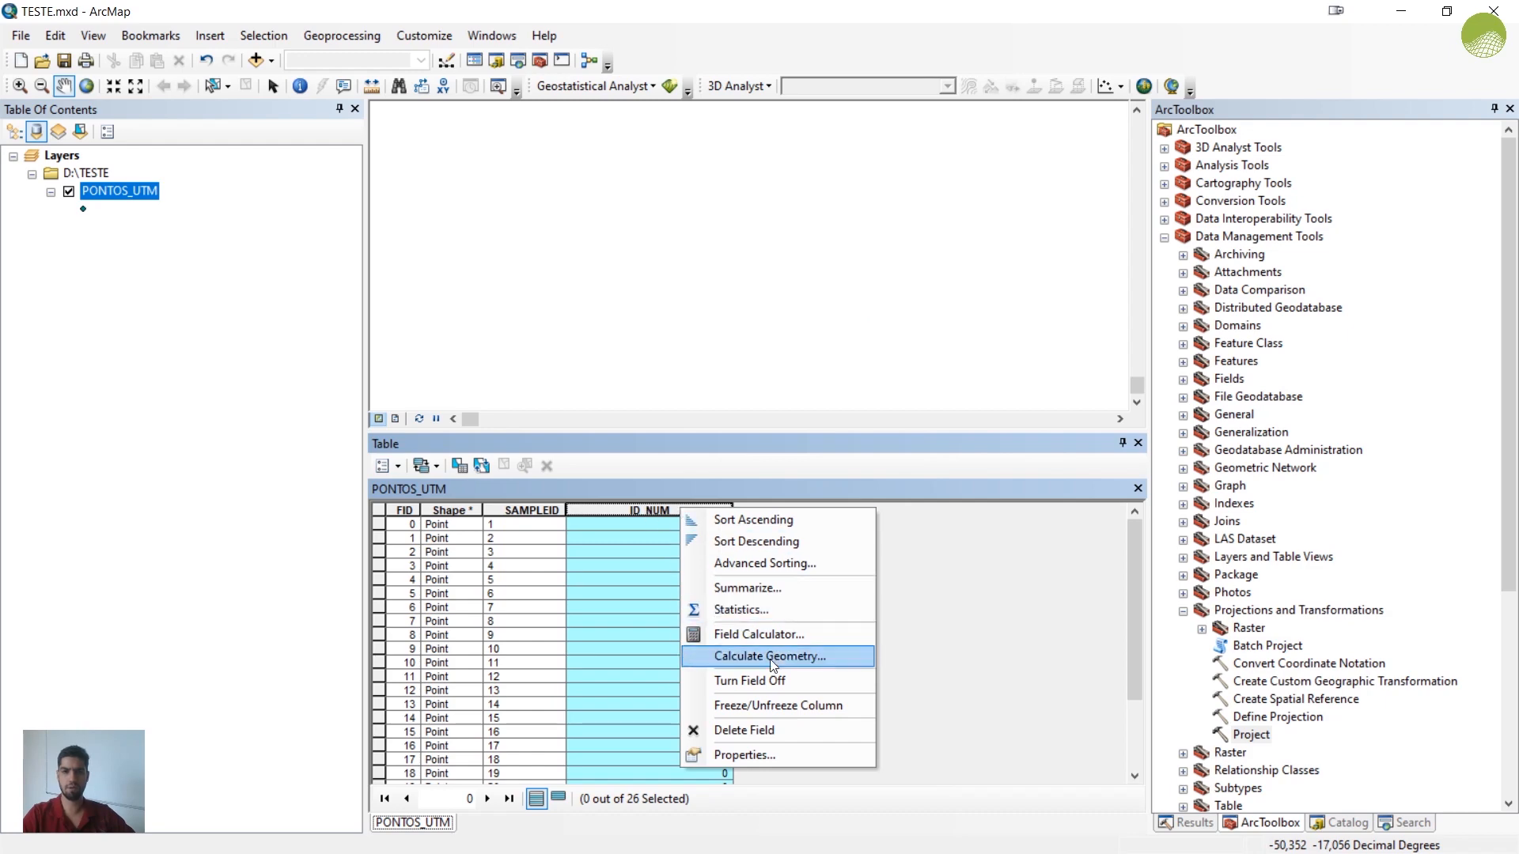
{"action": "left_click", "coordinate": [782, 638]}
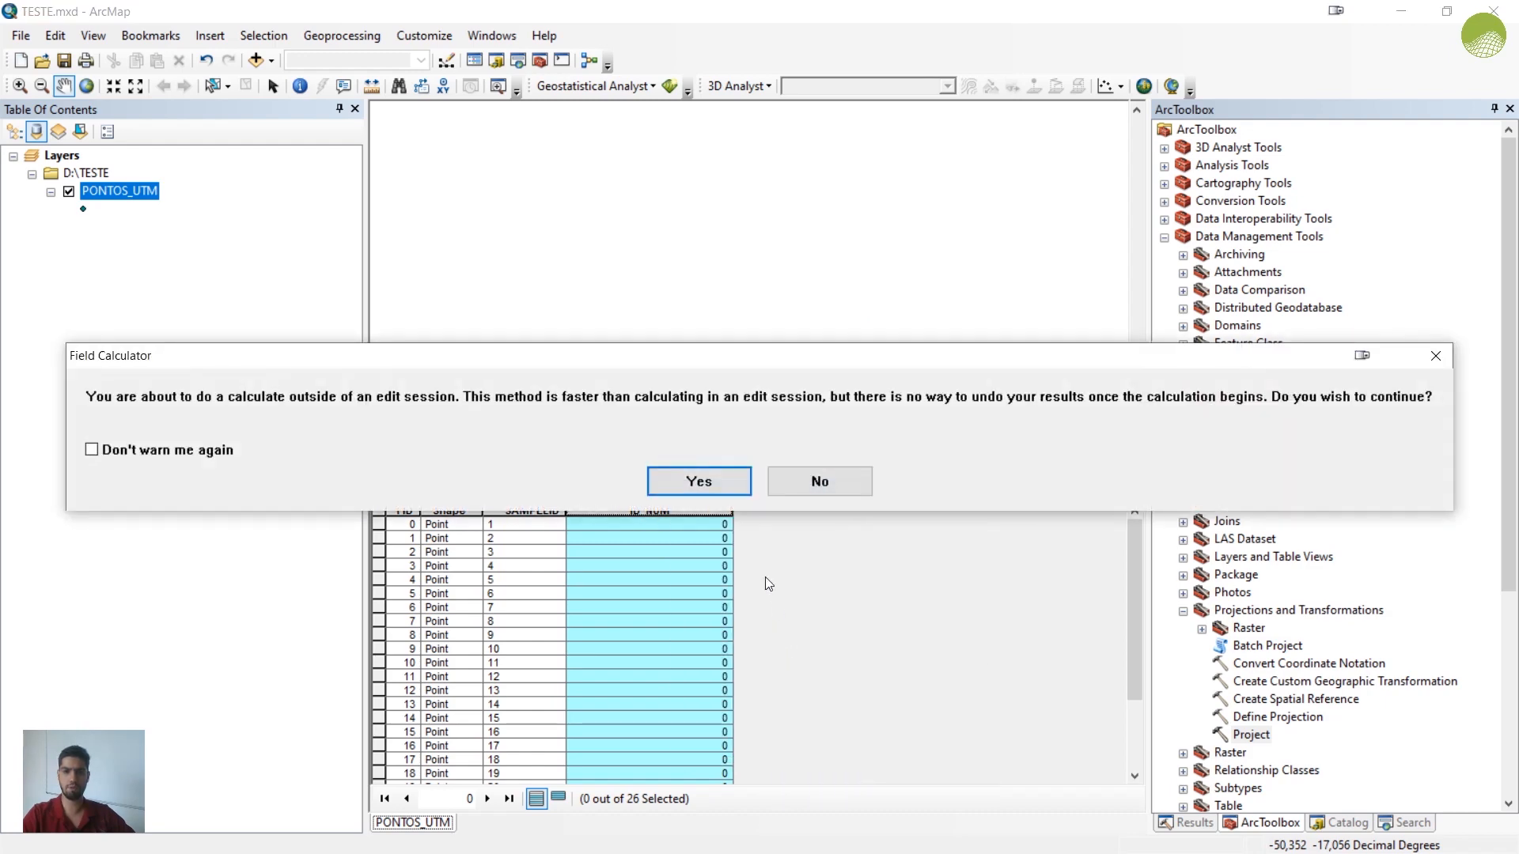
{"action": "left_click", "coordinate": [707, 479]}
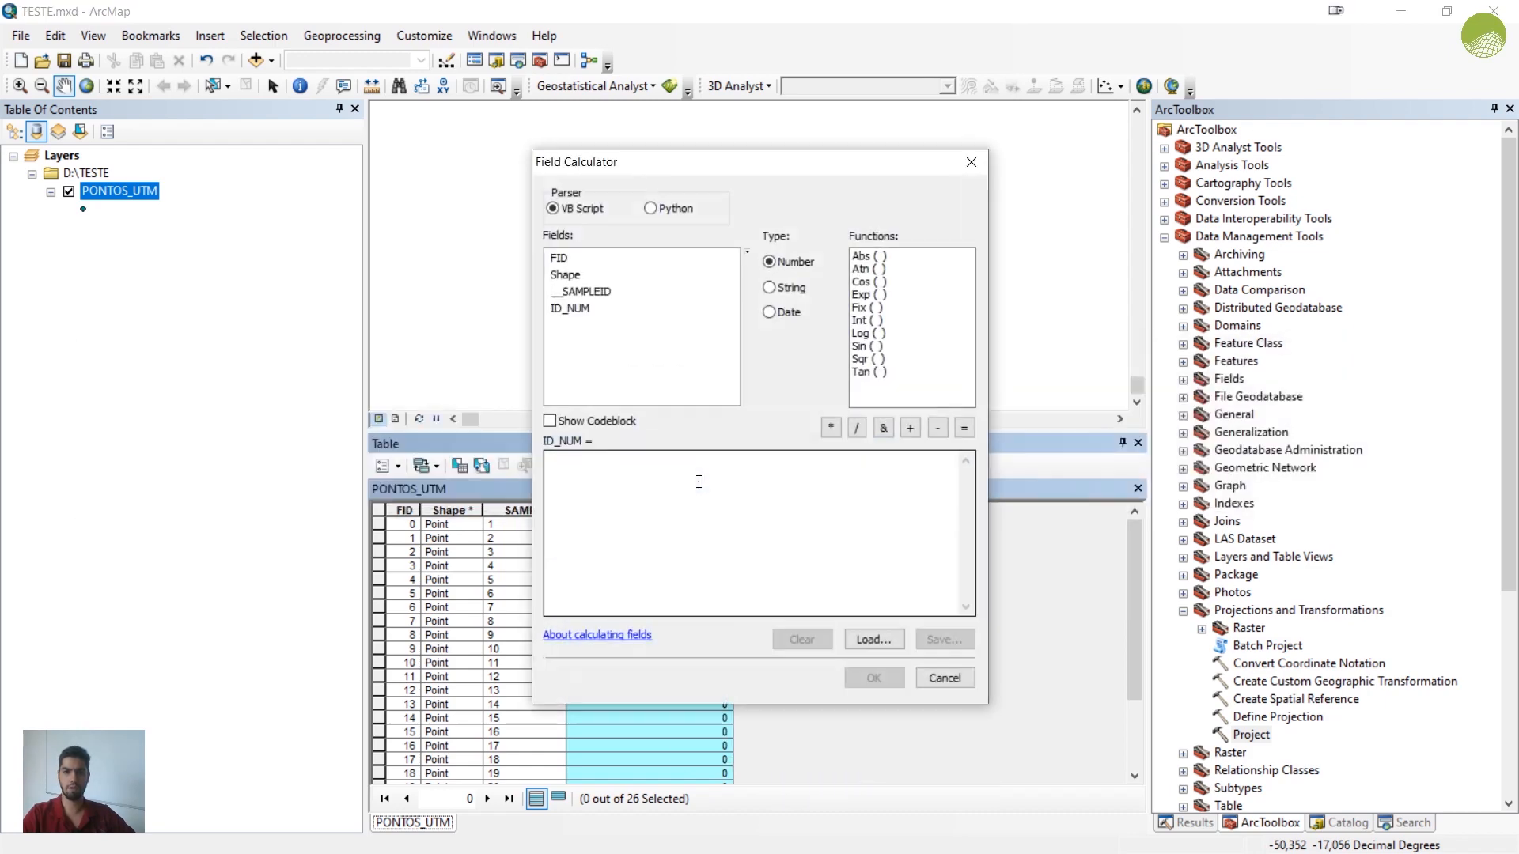
{"action": "double_click", "coordinate": [581, 292]}
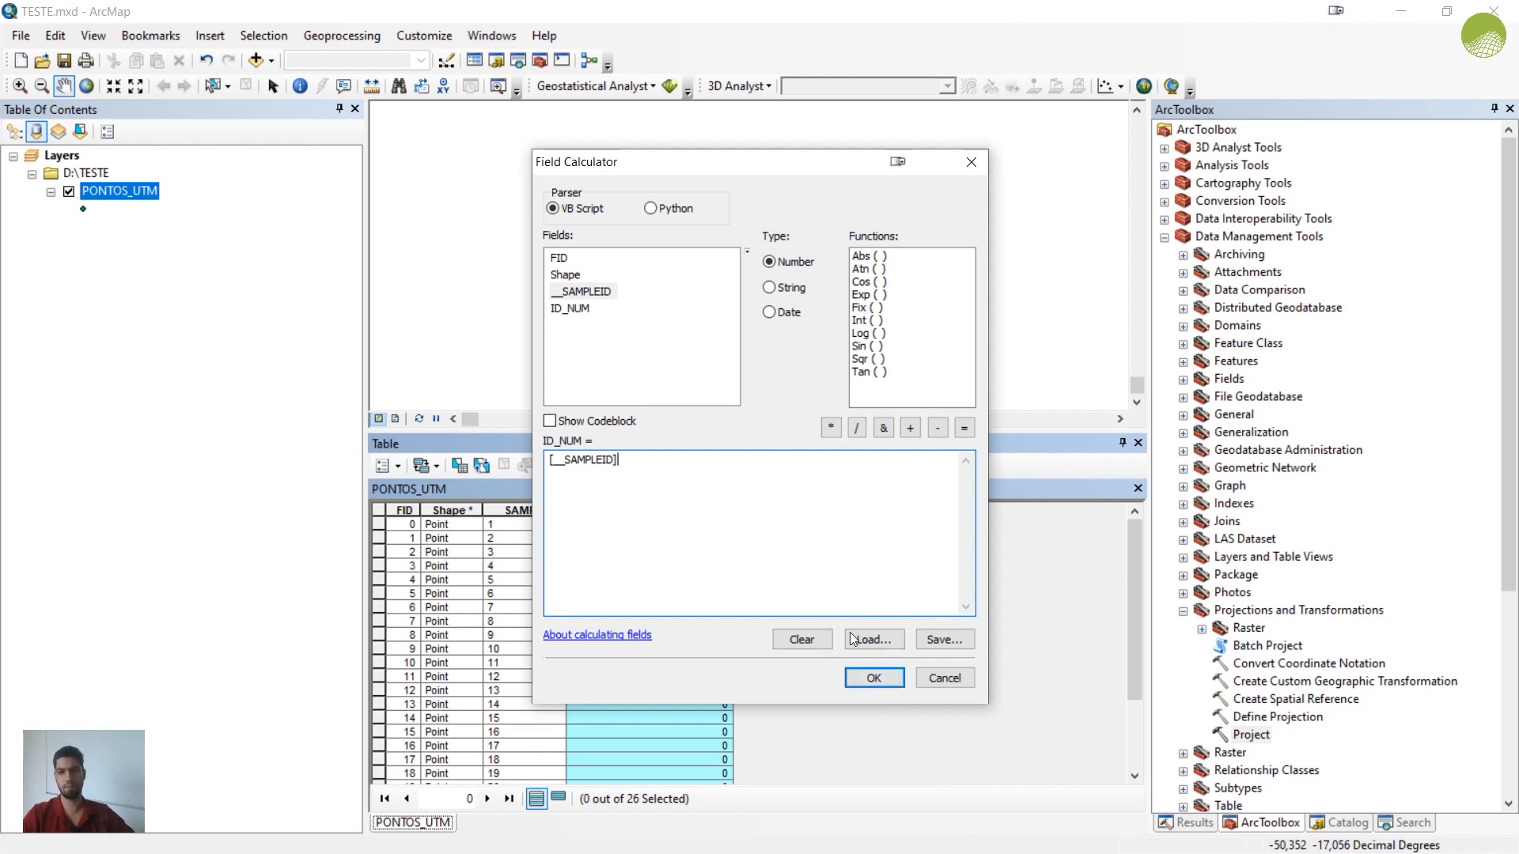
{"action": "left_click", "coordinate": [873, 679]}
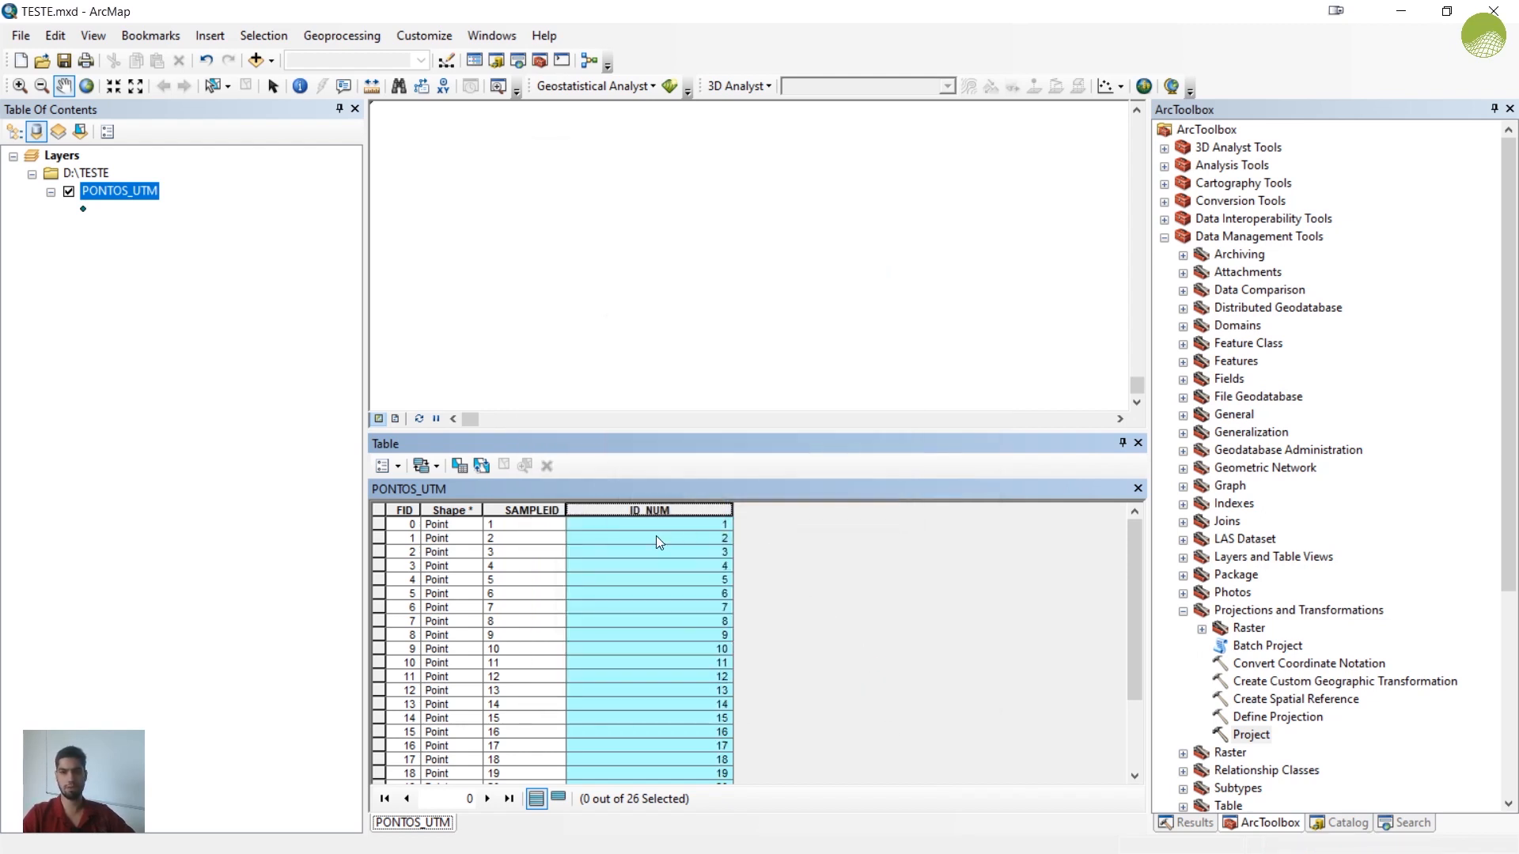
{"action": "left_click", "coordinate": [656, 538]}
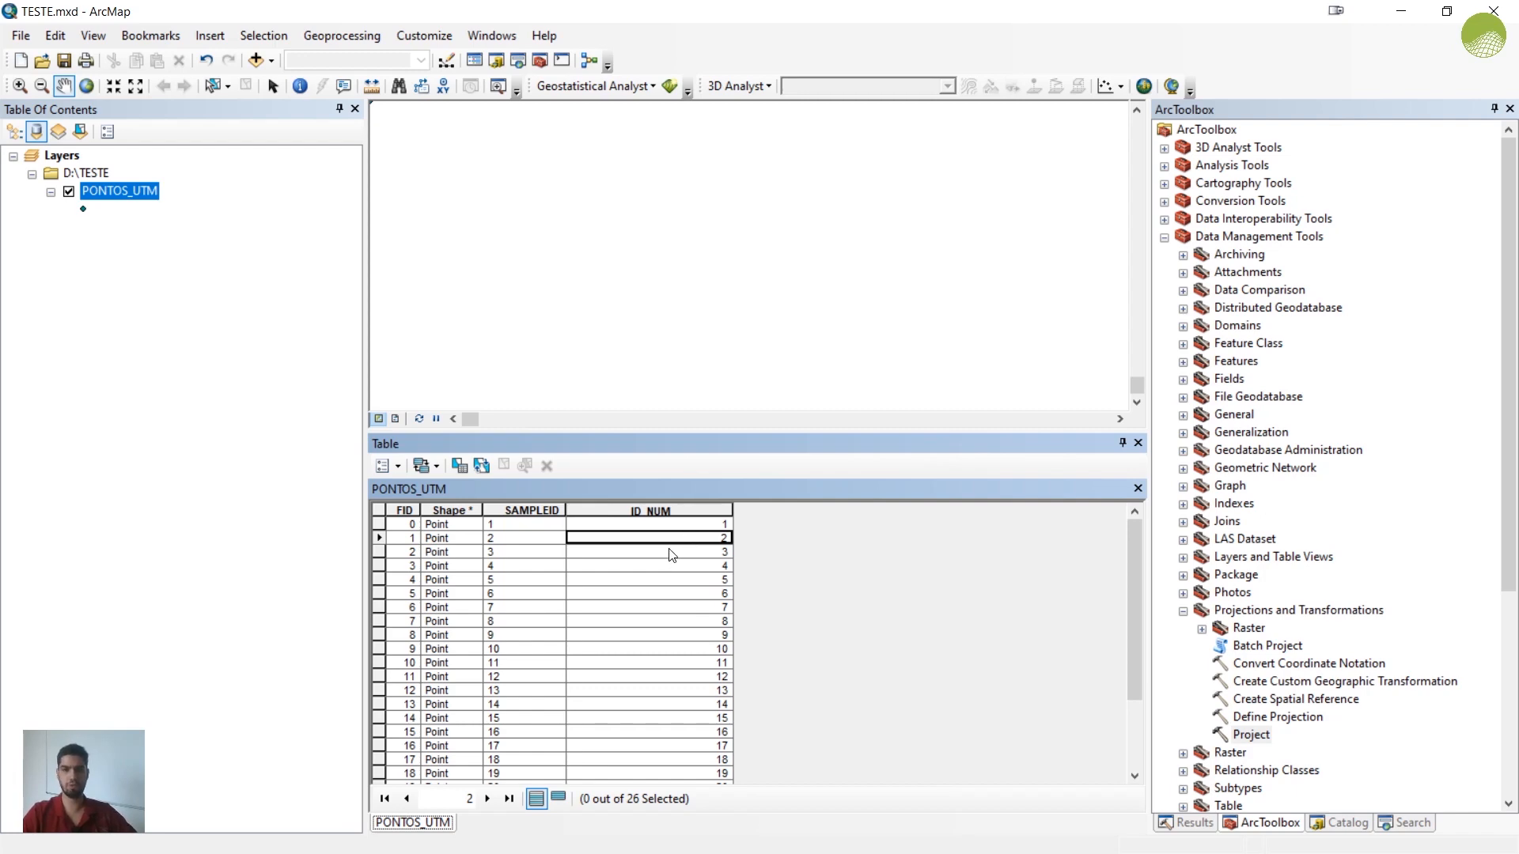
Step: Switch to TABELA.xls in Excel and insert an empty column between IDAMOSTRA and CA
{"action": "key", "text": "alt+Tab"}
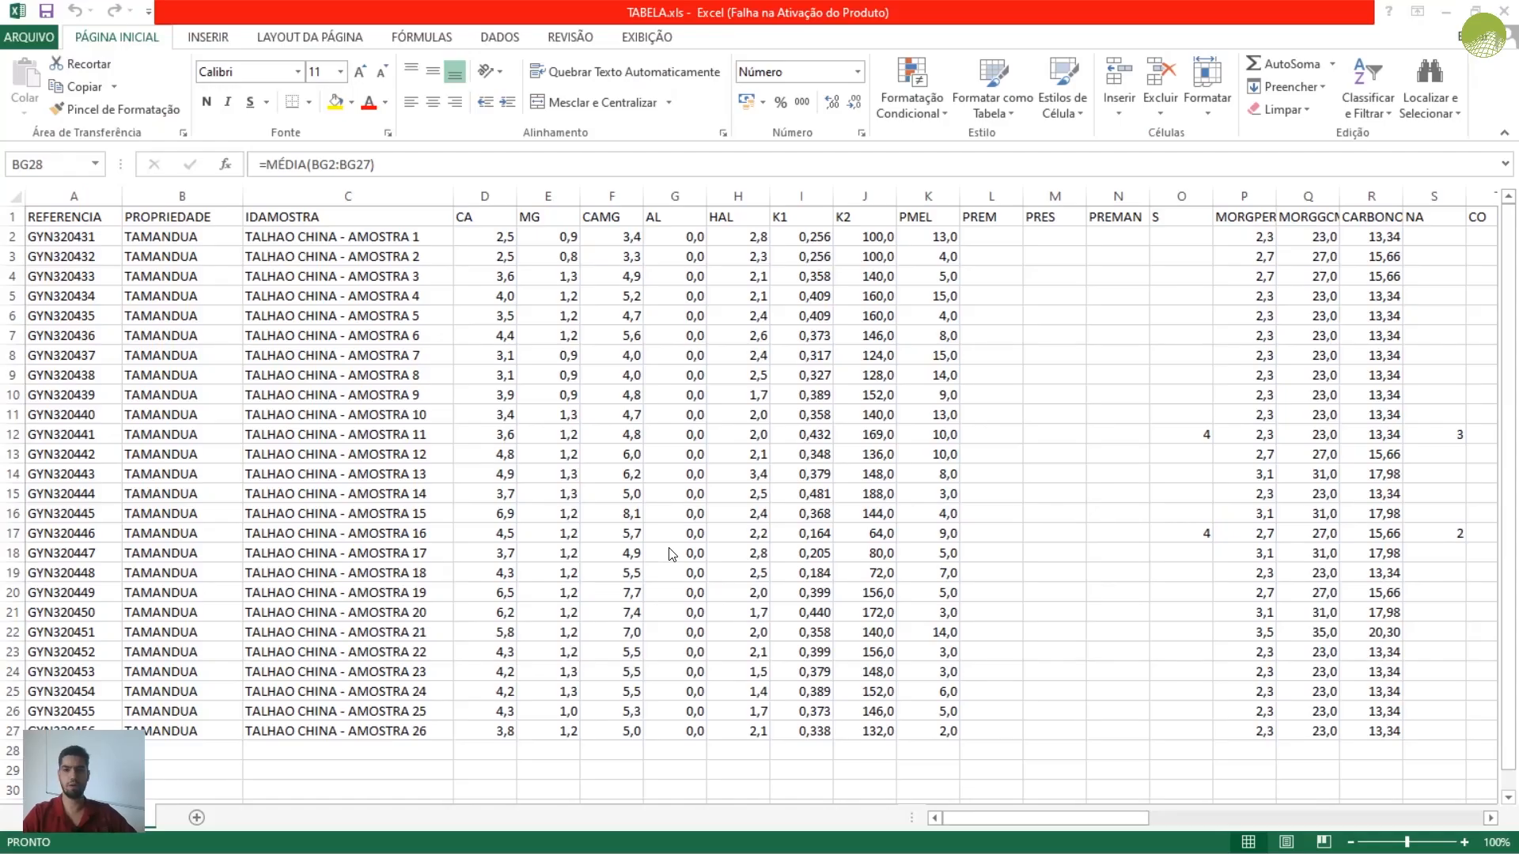
{"action": "left_click_drag", "start_coordinate": [1009, 817], "coordinate": [951, 820]}
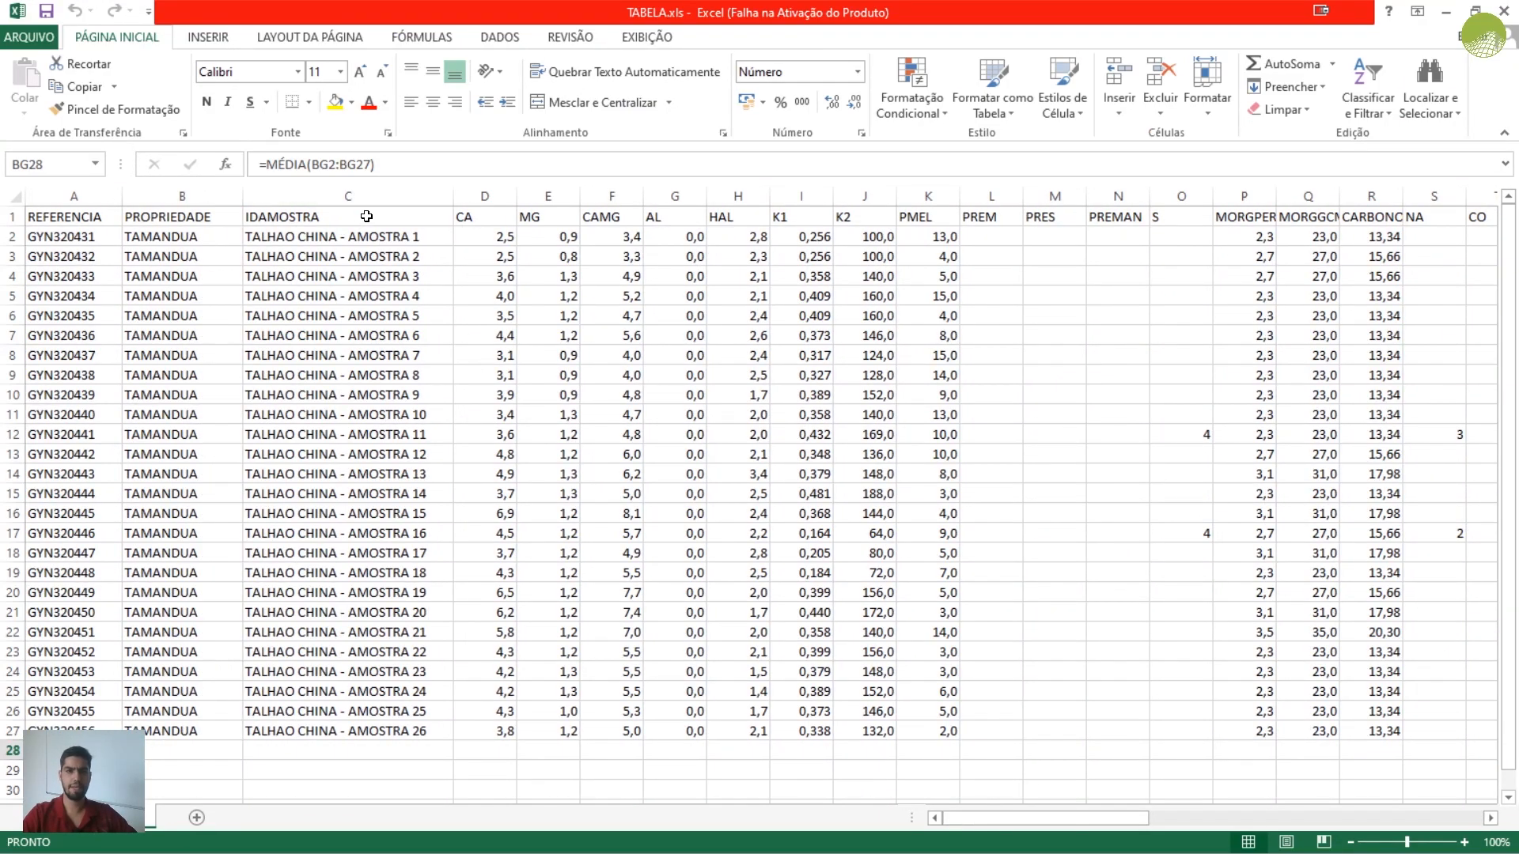
{"action": "left_click_drag", "start_coordinate": [353, 235], "coordinate": [379, 732]}
{"action": "left_click", "coordinate": [411, 723]}
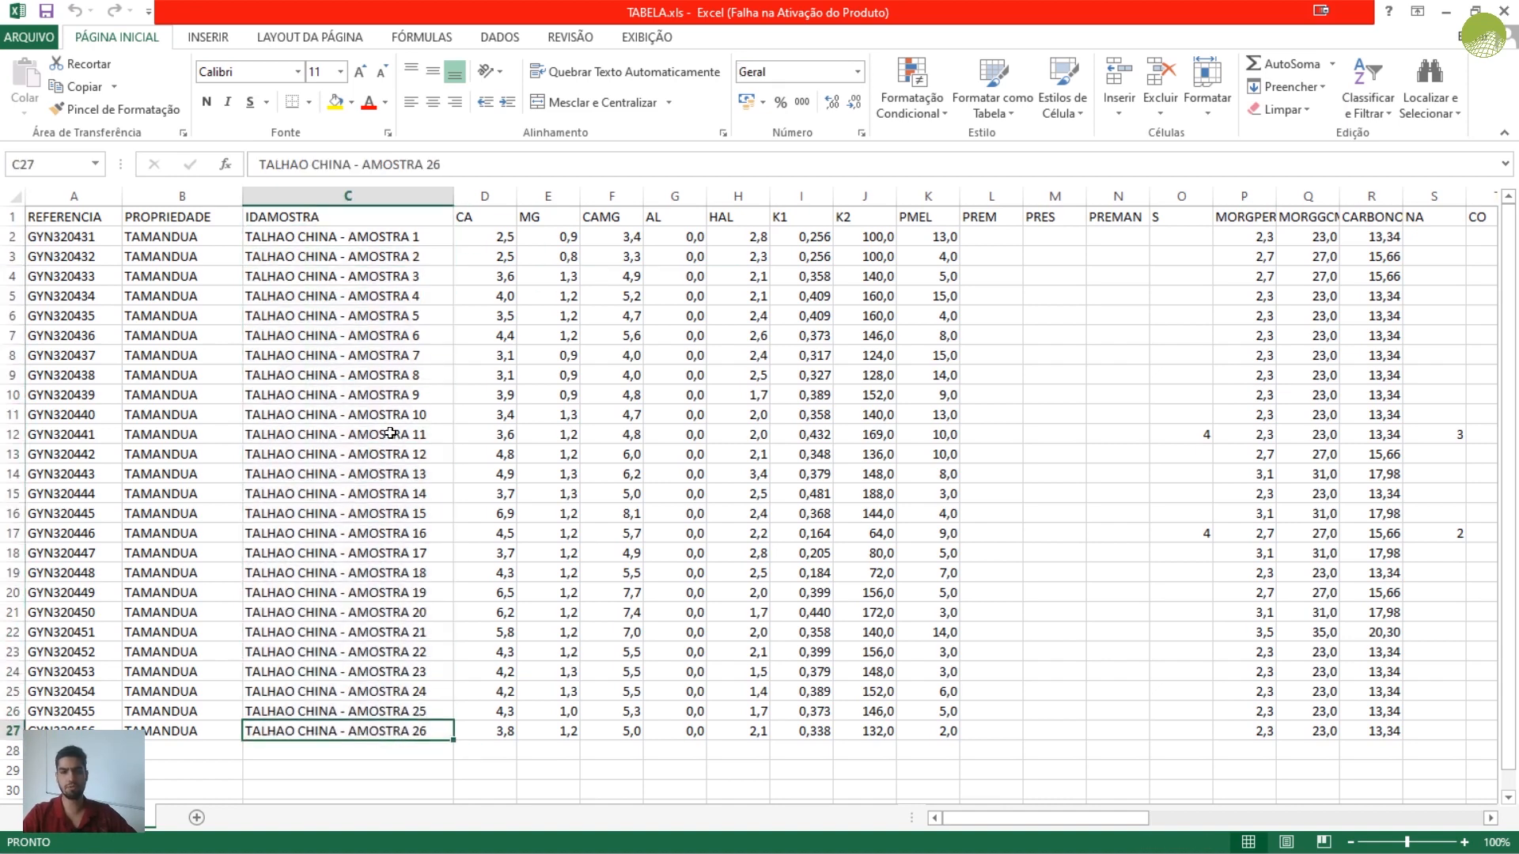
{"action": "left_click", "coordinate": [372, 232]}
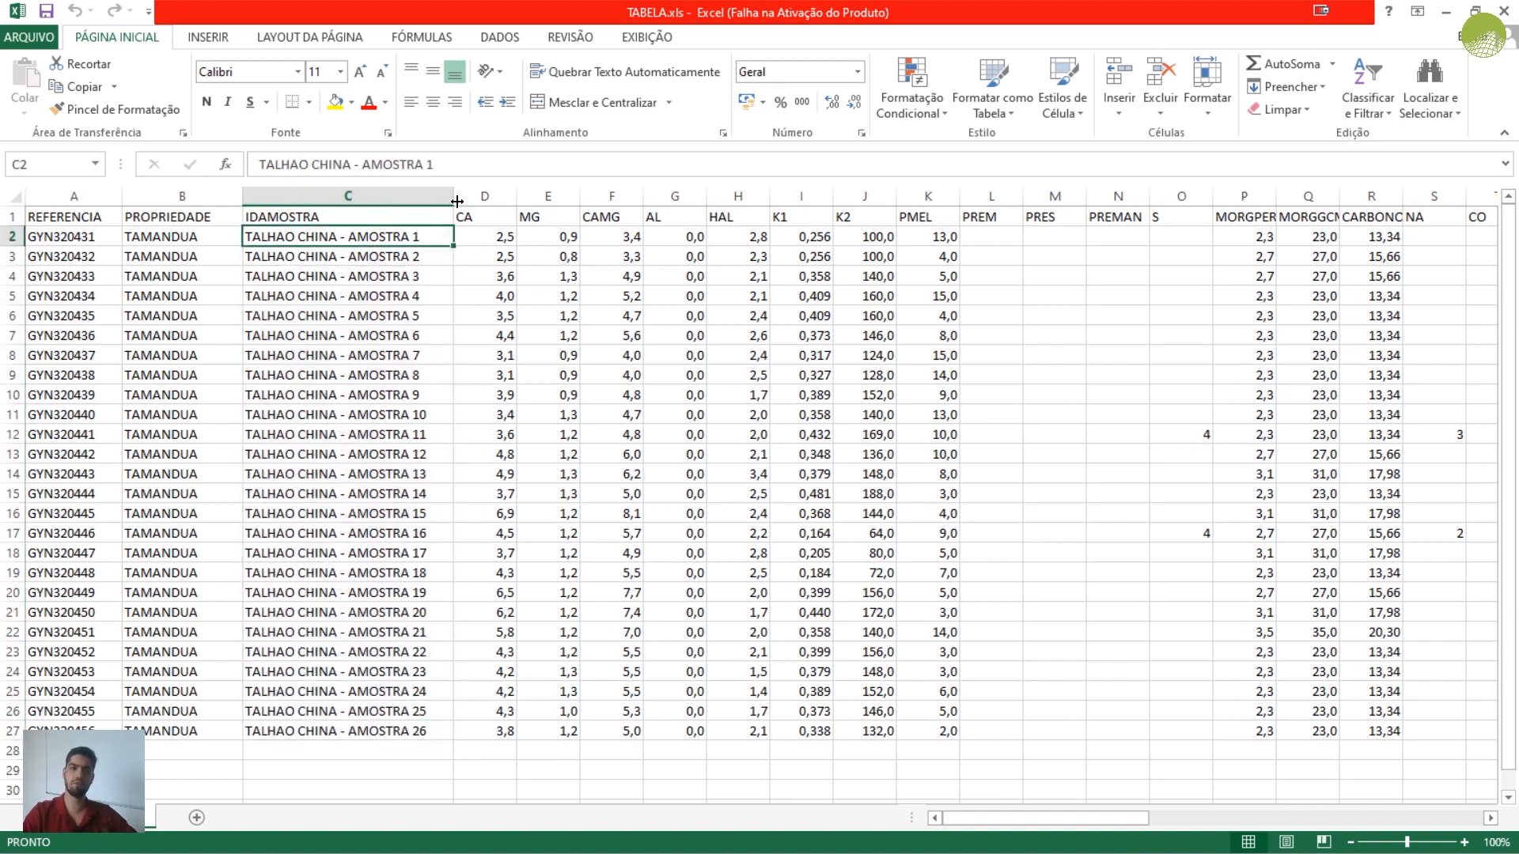
{"action": "left_click", "coordinate": [473, 196]}
{"action": "right_click", "coordinate": [473, 200]}
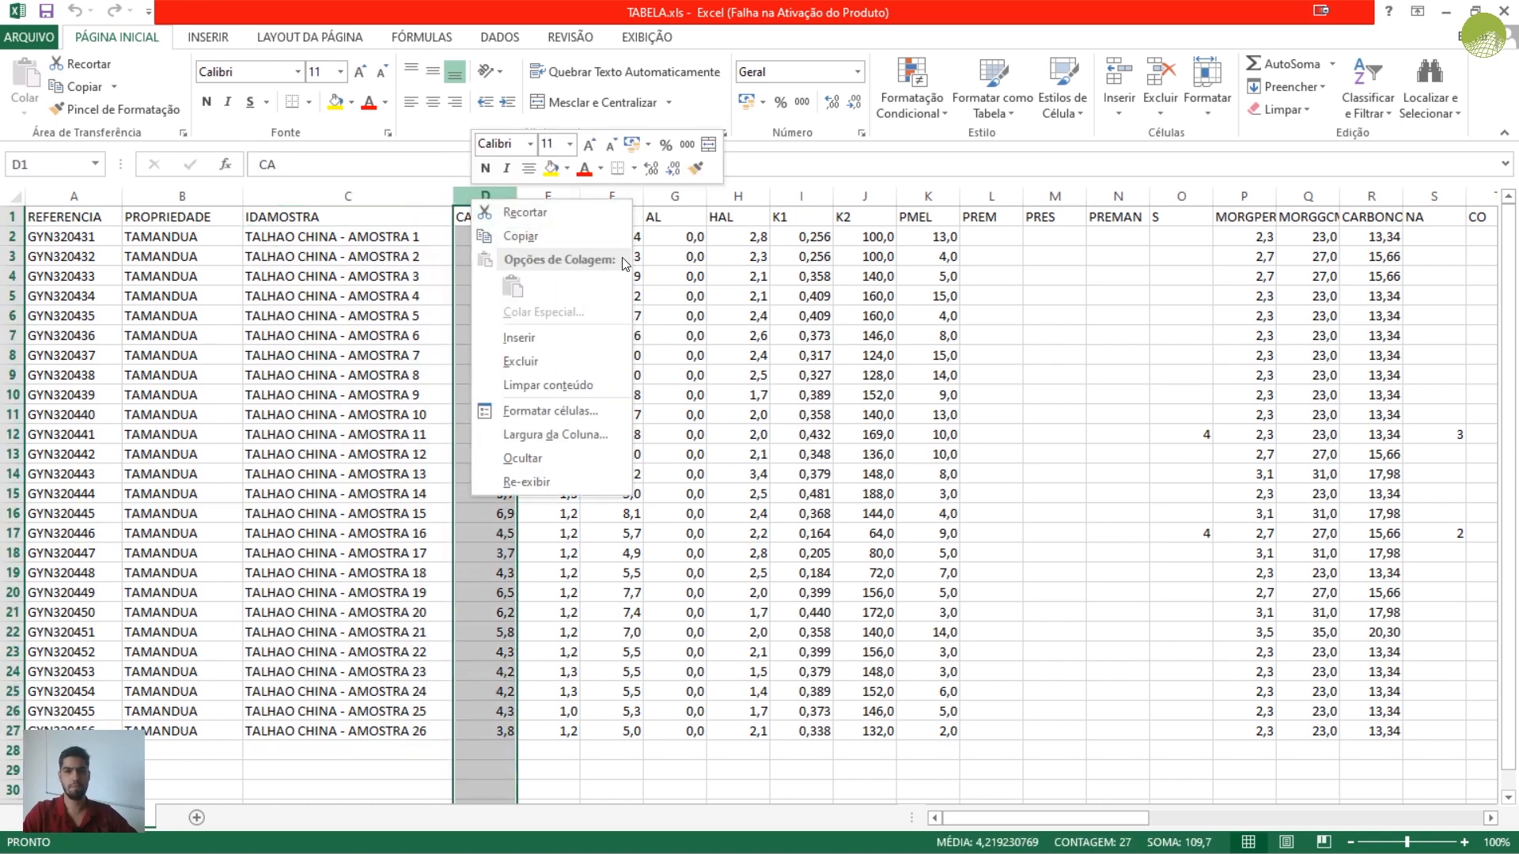
{"action": "left_click", "coordinate": [551, 335]}
Step: Enter the header ID_NUM for the new column, matching the field name in the ArcMap attribute table
{"action": "left_click", "coordinate": [501, 212]}
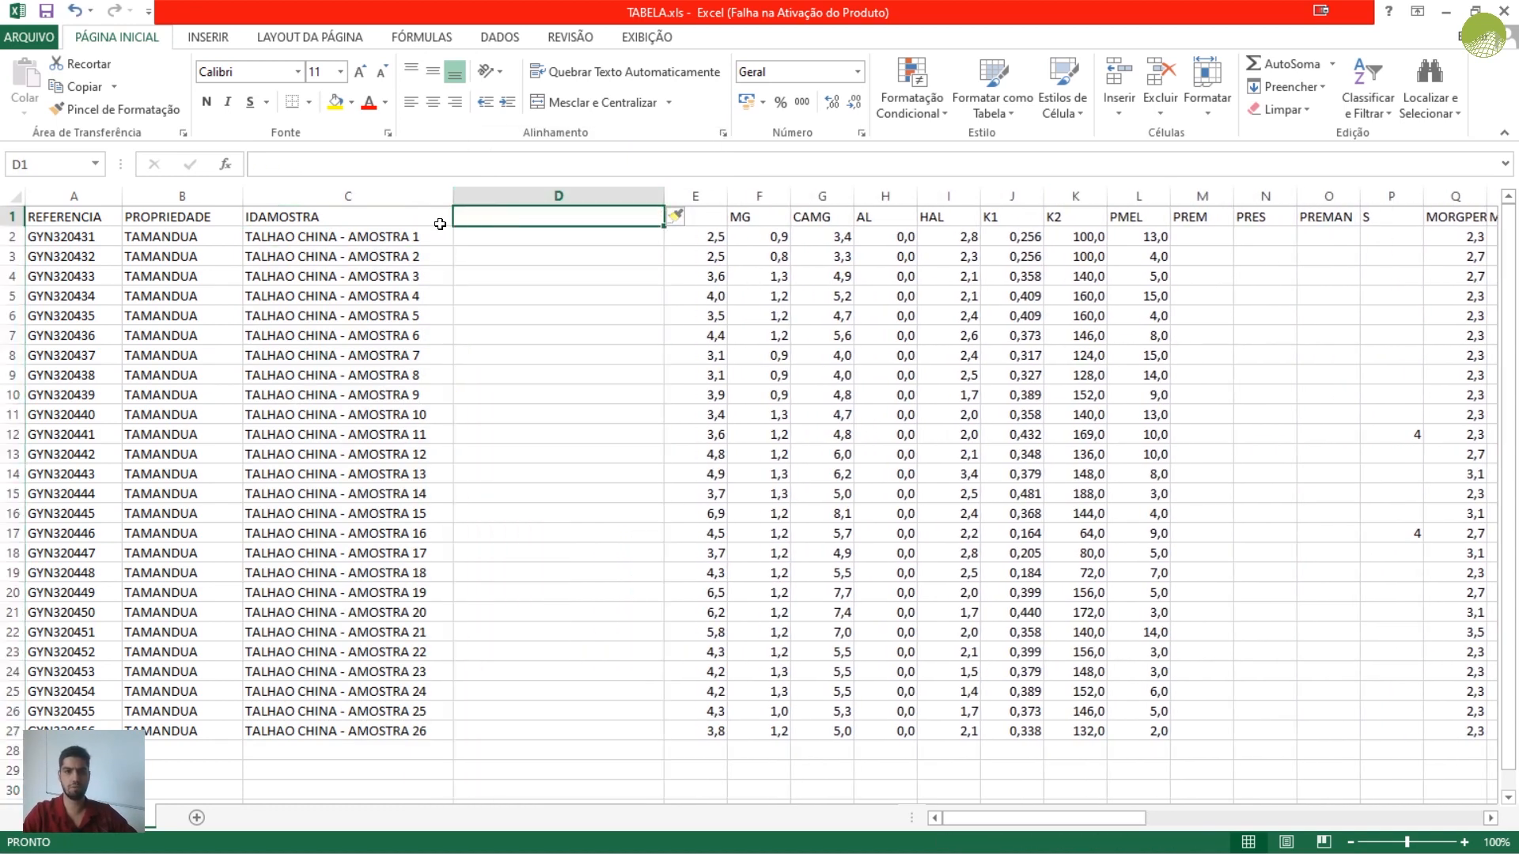
{"action": "type", "text": "ID"}
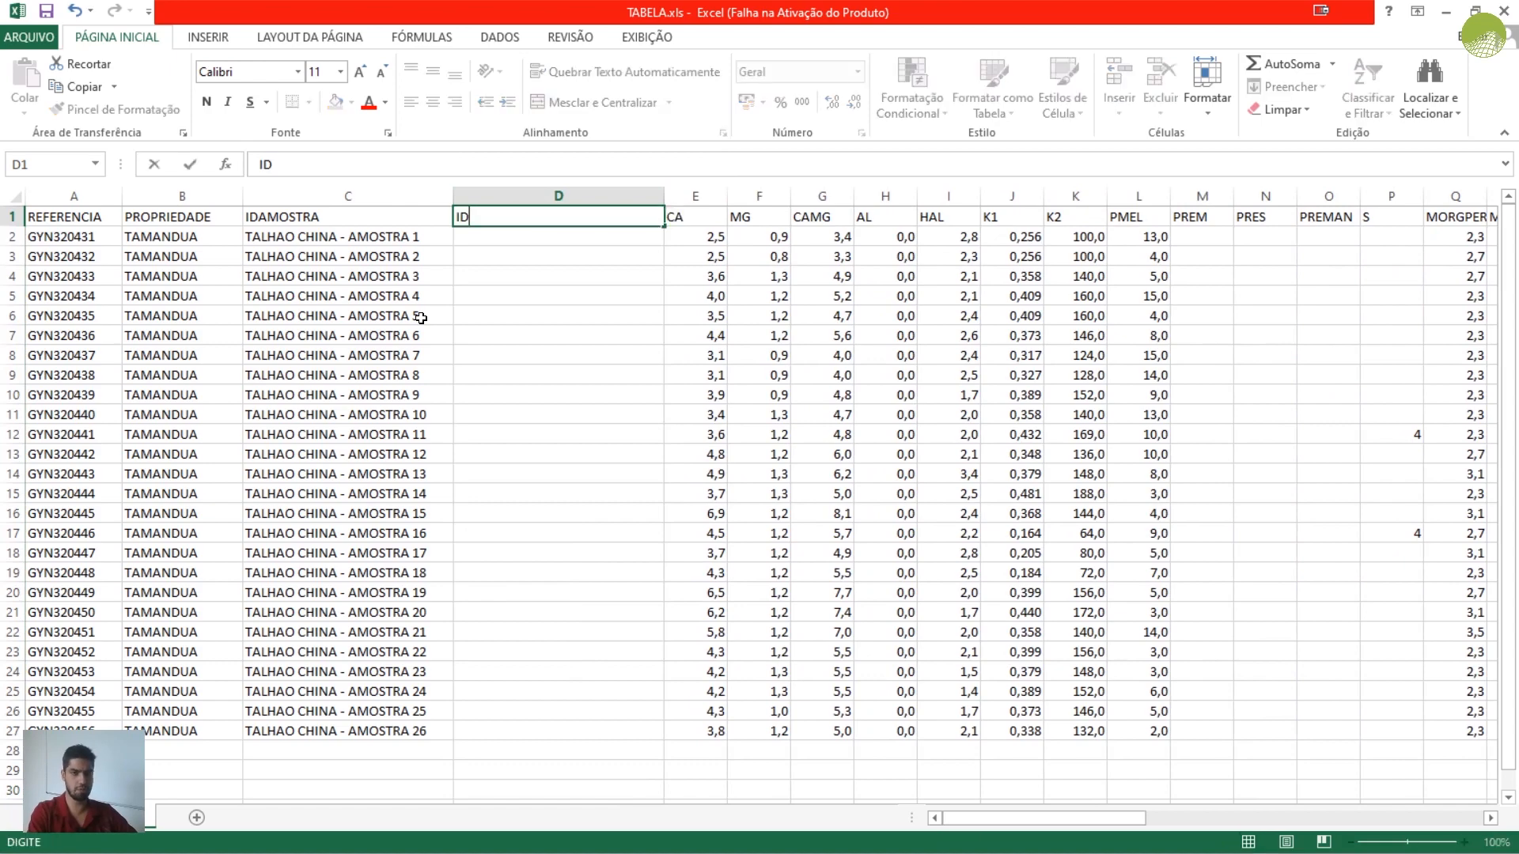
{"action": "key", "text": "BackSpace"}
{"action": "key", "text": "BackSpace"}
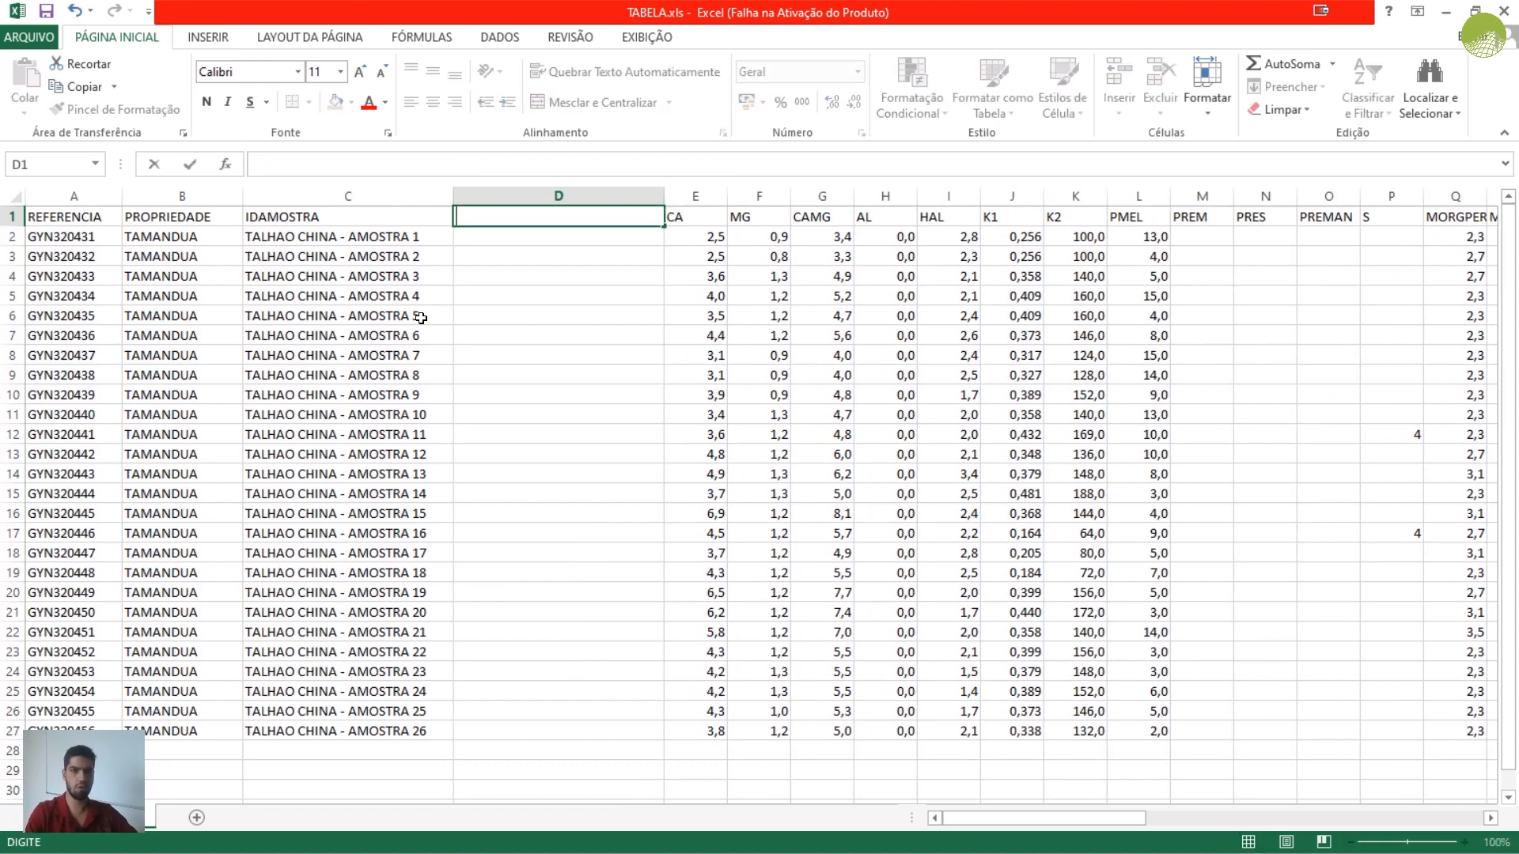
{"action": "key", "text": "alt+Tab"}
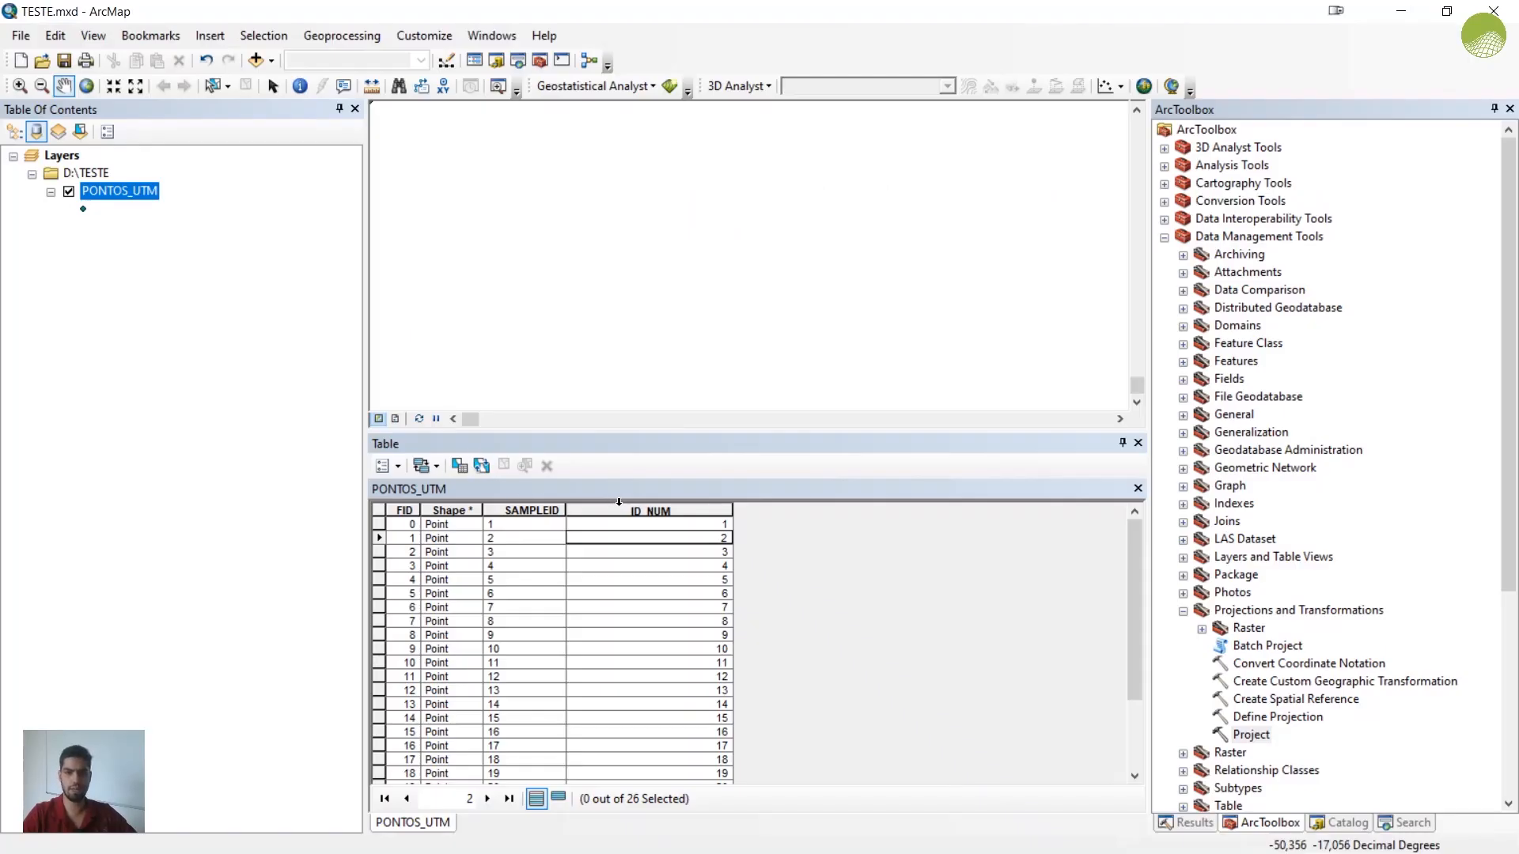
{"action": "key", "text": "alt+Tab"}
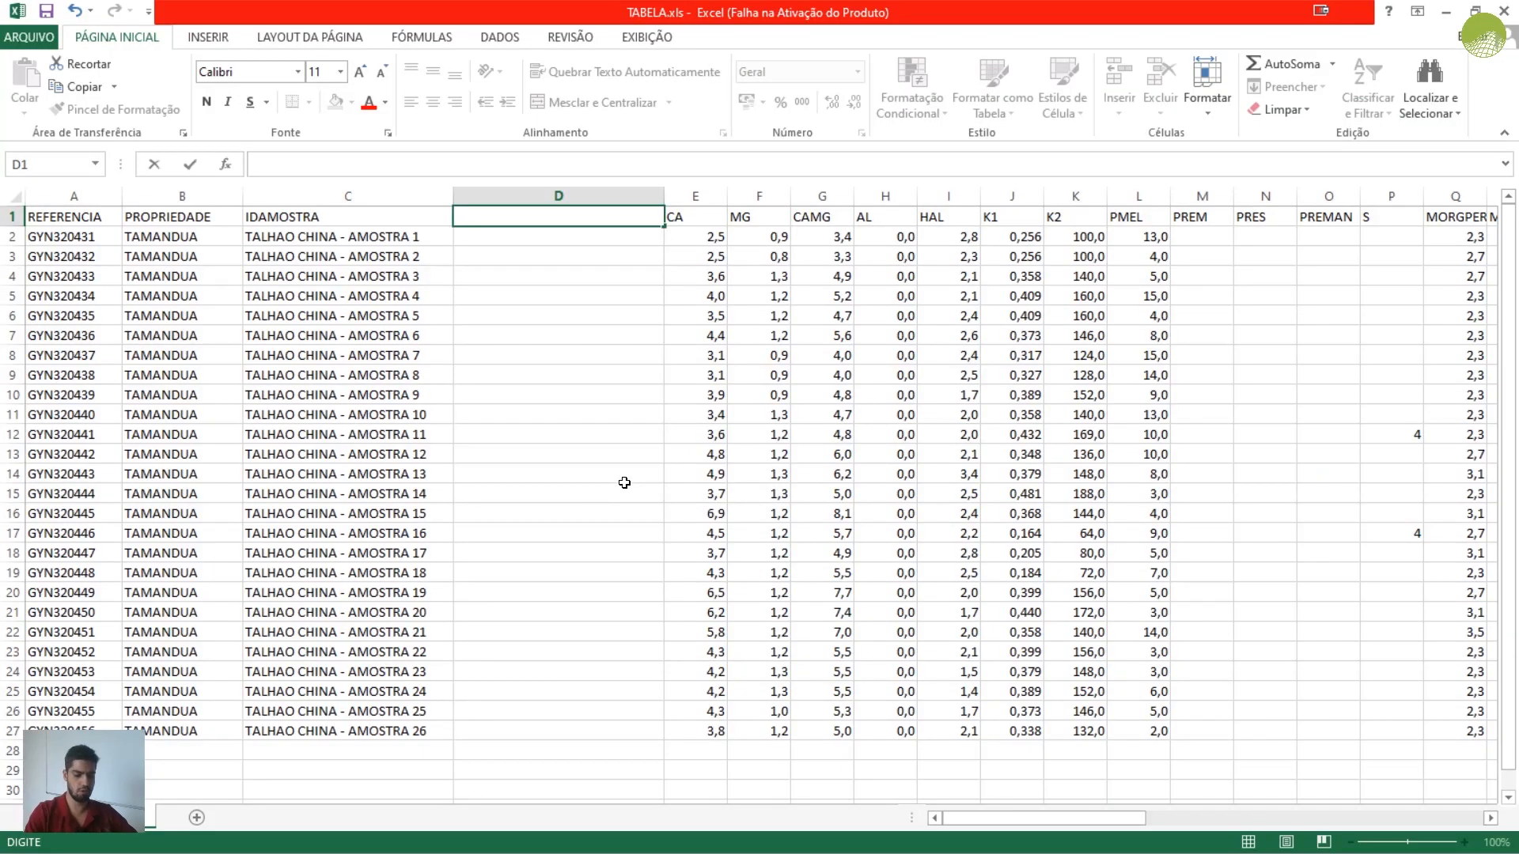
{"action": "type", "text": "ID_NUM"}
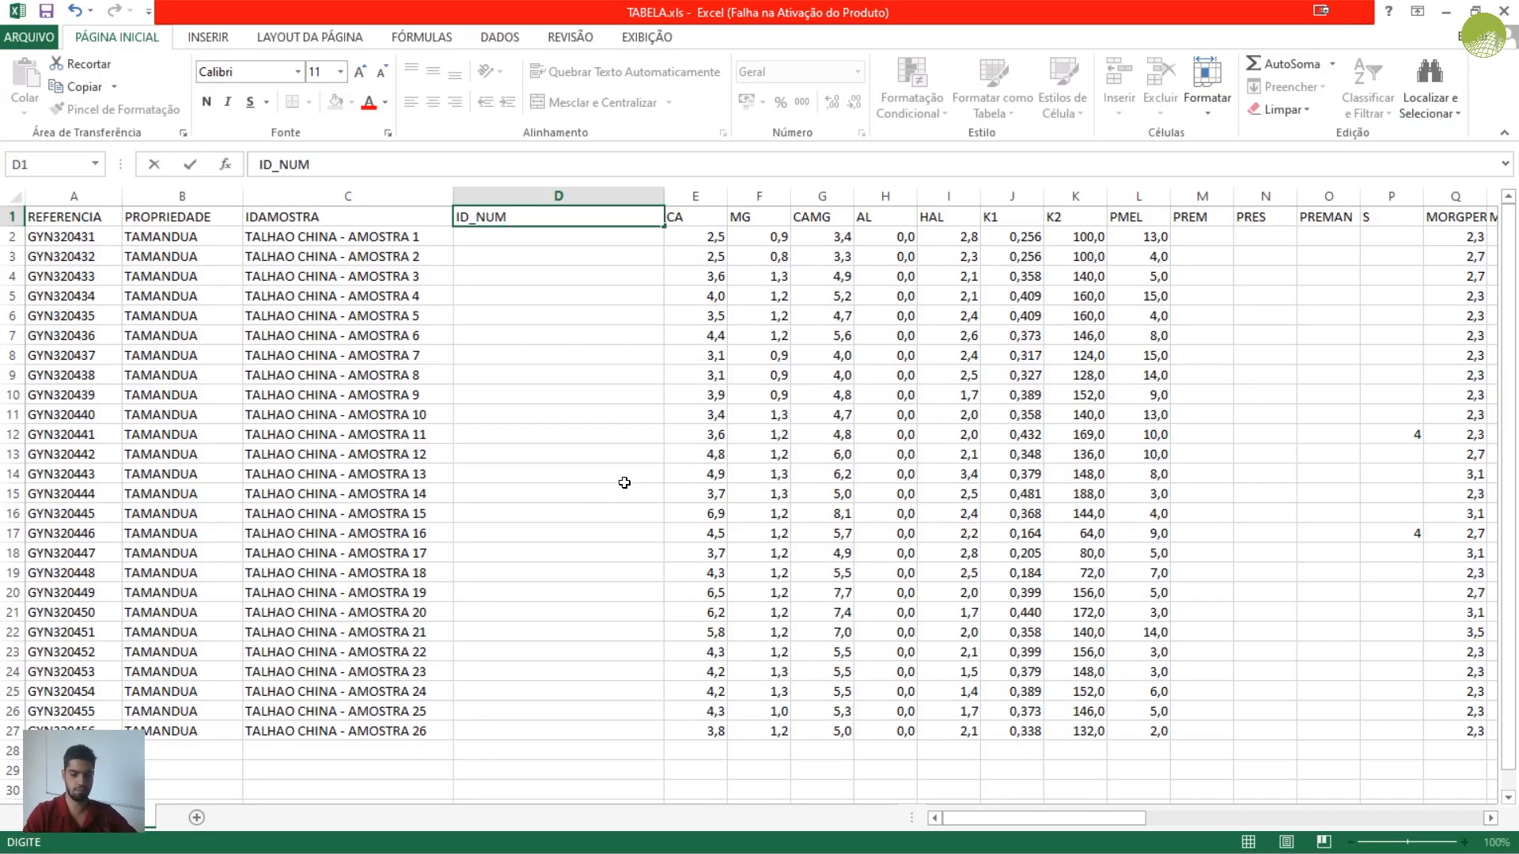
{"action": "key", "text": "Return"}
Step: Number the samples 1 to 26 in the ID_NUM column by extending the series 1, 2 down to row 27
{"action": "key", "text": "Left"}
{"action": "key", "text": "Right"}
{"action": "key", "text": "Down"}
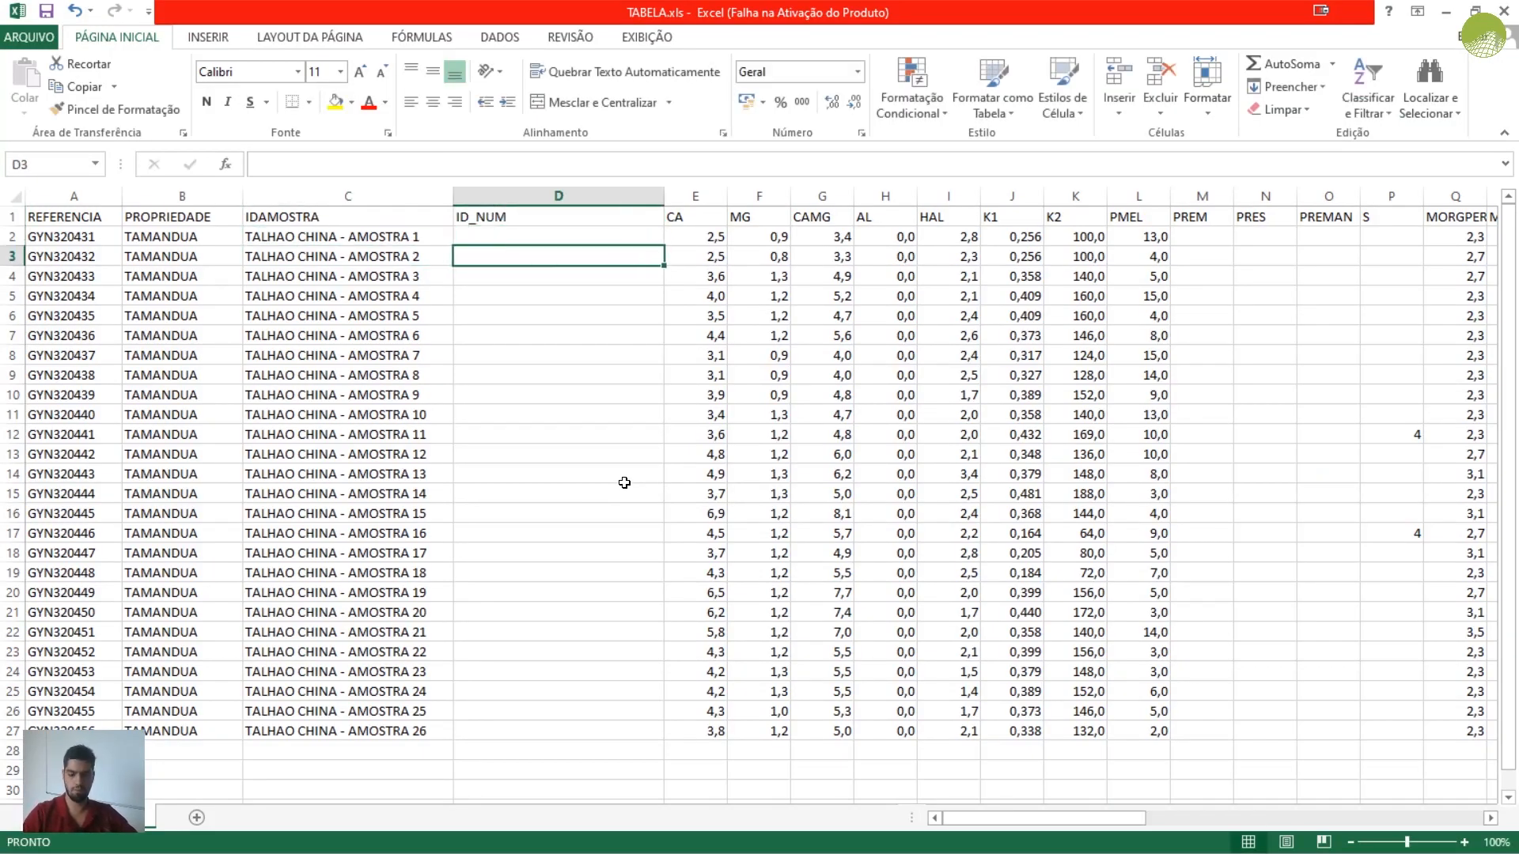
{"action": "key", "text": "Up"}
{"action": "type", "text": "1"}
{"action": "key", "text": "Return"}
{"action": "type", "text": "2"}
{"action": "key", "text": "Return"}
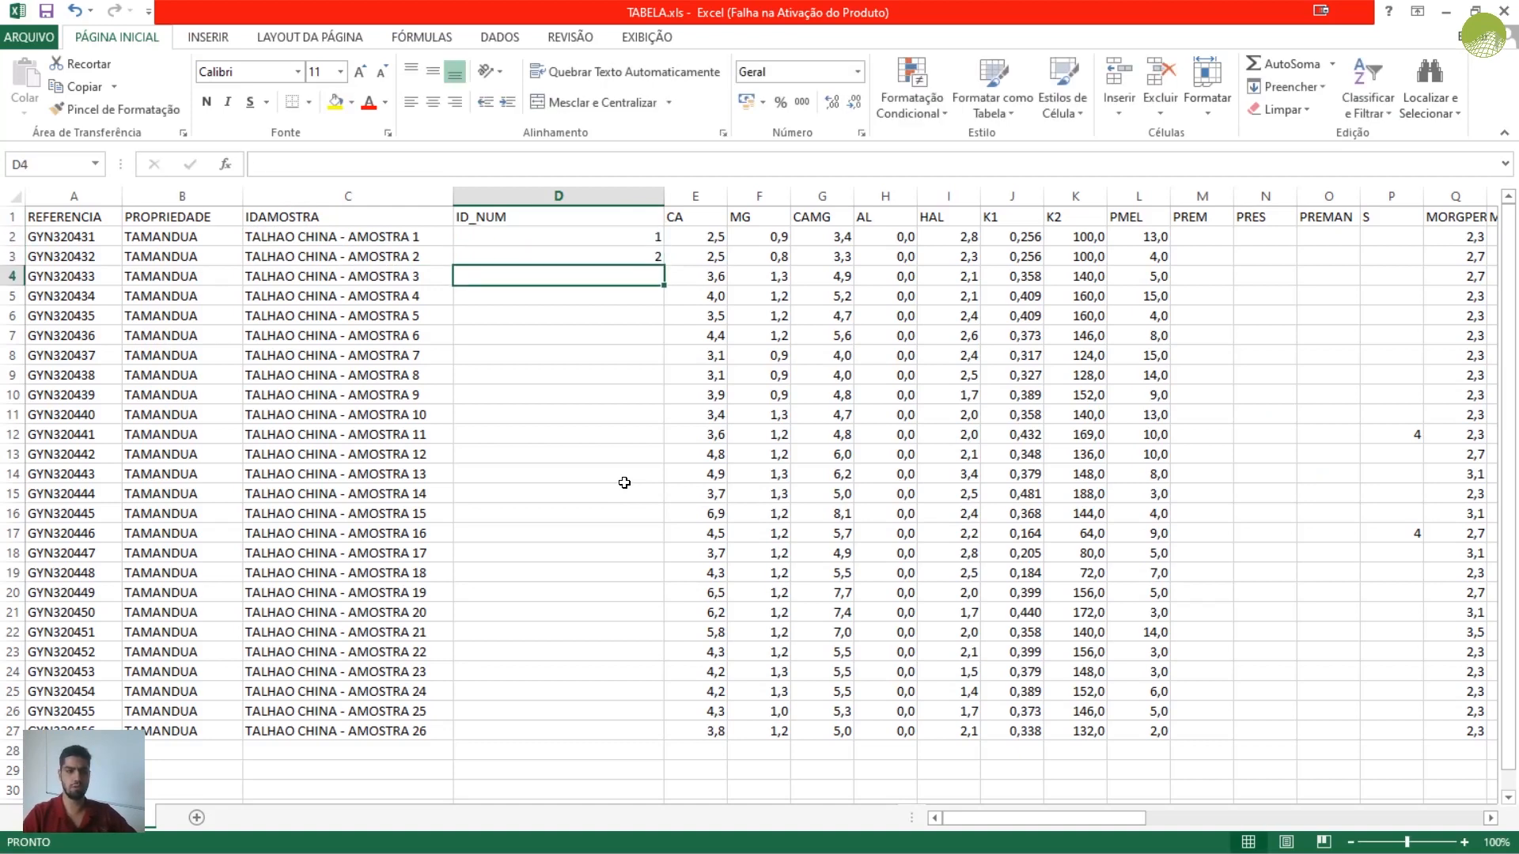
{"action": "key", "text": "Up"}
{"action": "key", "text": "Up"}
{"action": "key", "text": "shift+Down"}
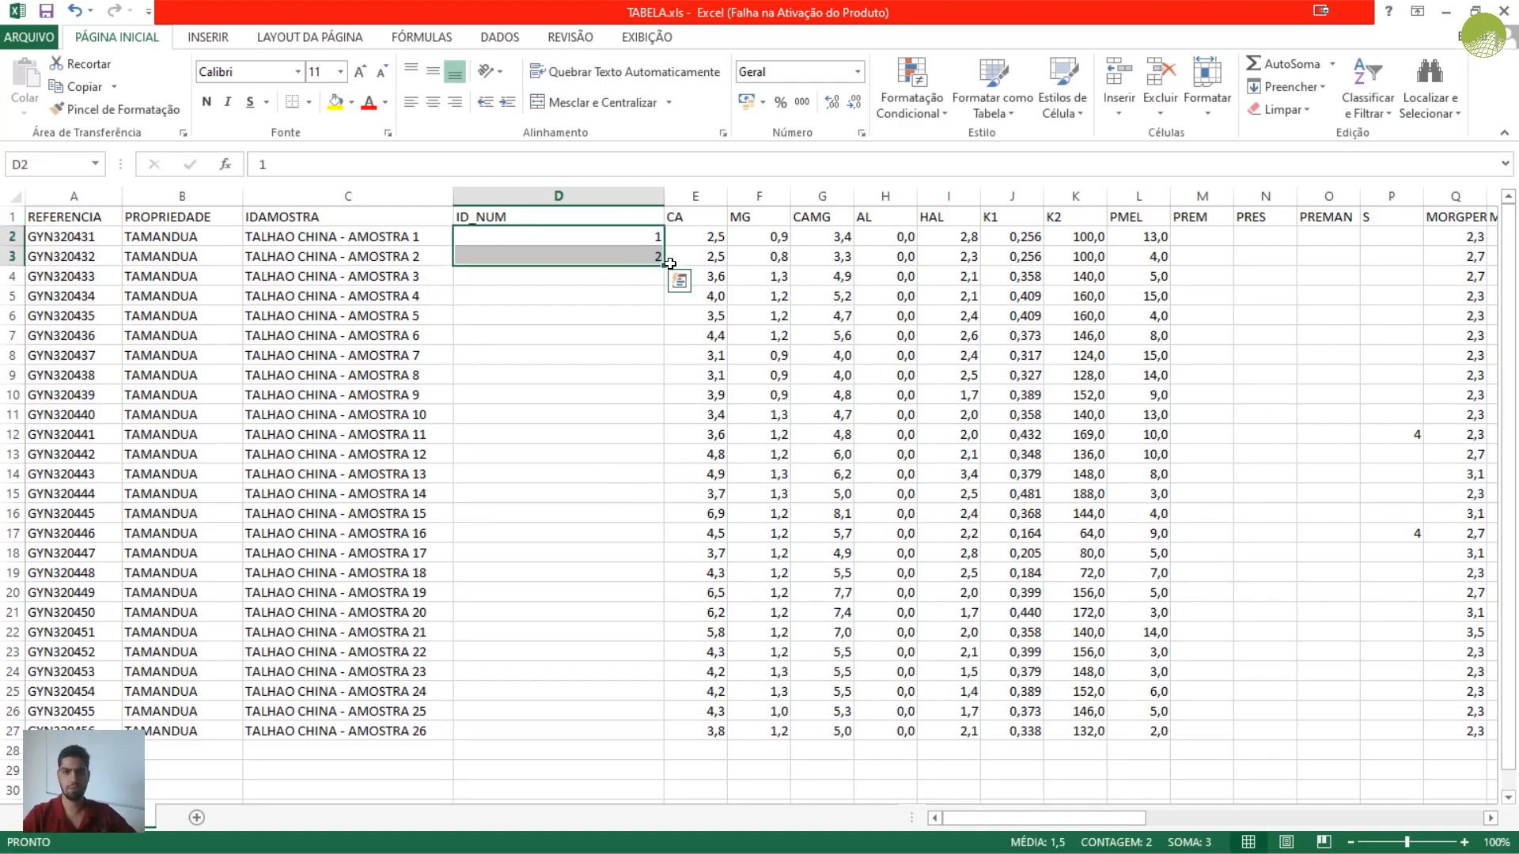
{"action": "left_click_drag", "start_coordinate": [666, 267], "coordinate": [600, 739]}
{"action": "left_click", "coordinate": [479, 580]}
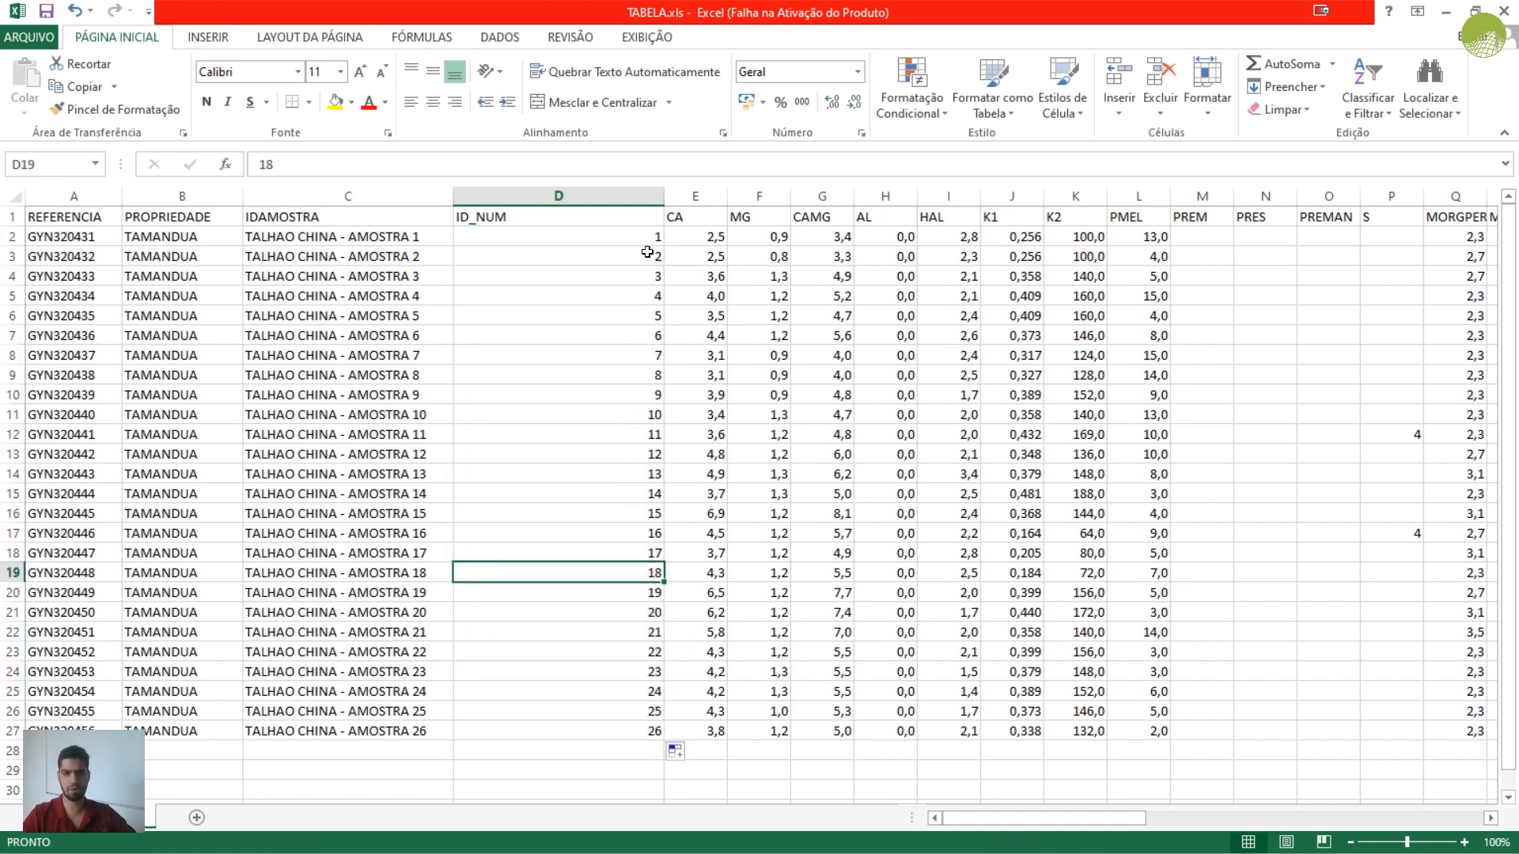
Step: Fit the ID_NUM column width to its contents, then save and close TABELA.xls
{"action": "double_click", "coordinate": [662, 199]}
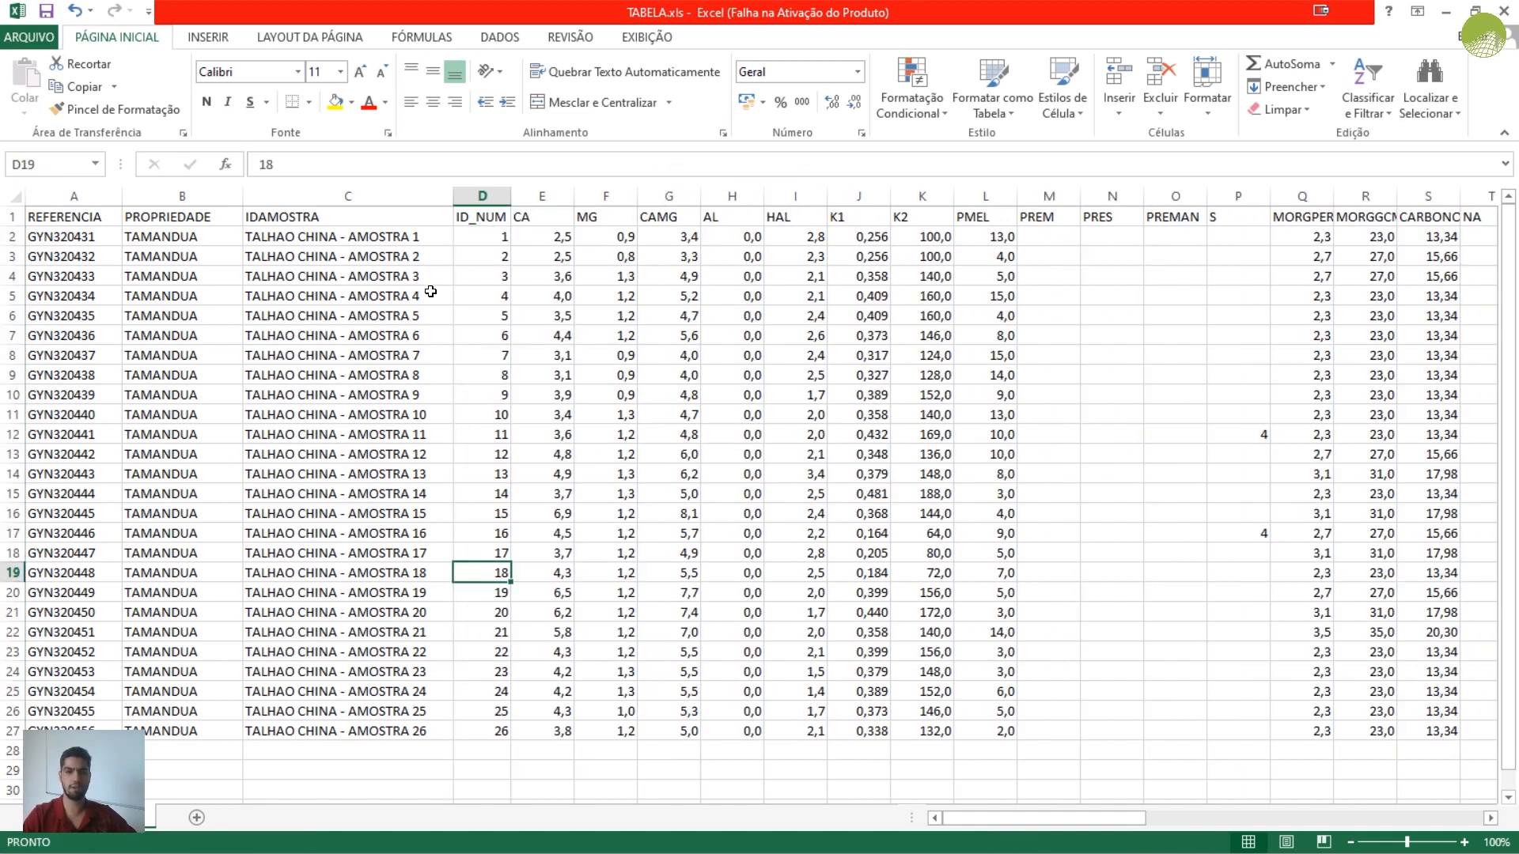
{"action": "left_click", "coordinate": [48, 12]}
{"action": "left_click", "coordinate": [1503, 11]}
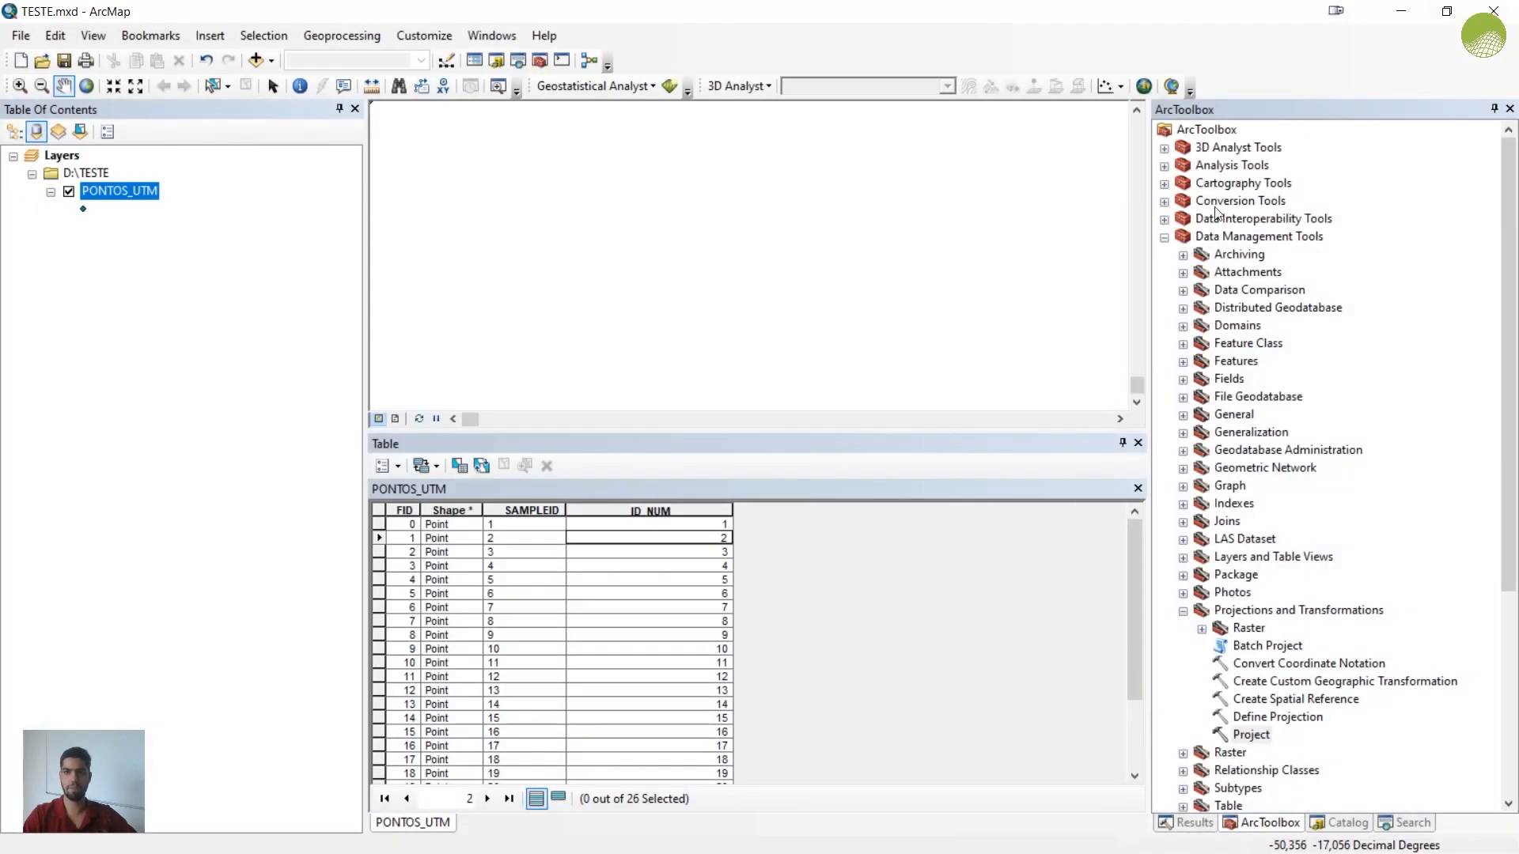
Step: Add the Plan1$ sheet of TABELA.xls to the ArcMap layers and zoom to the PONTOS_UTM layer
{"action": "left_click", "coordinate": [1347, 822]}
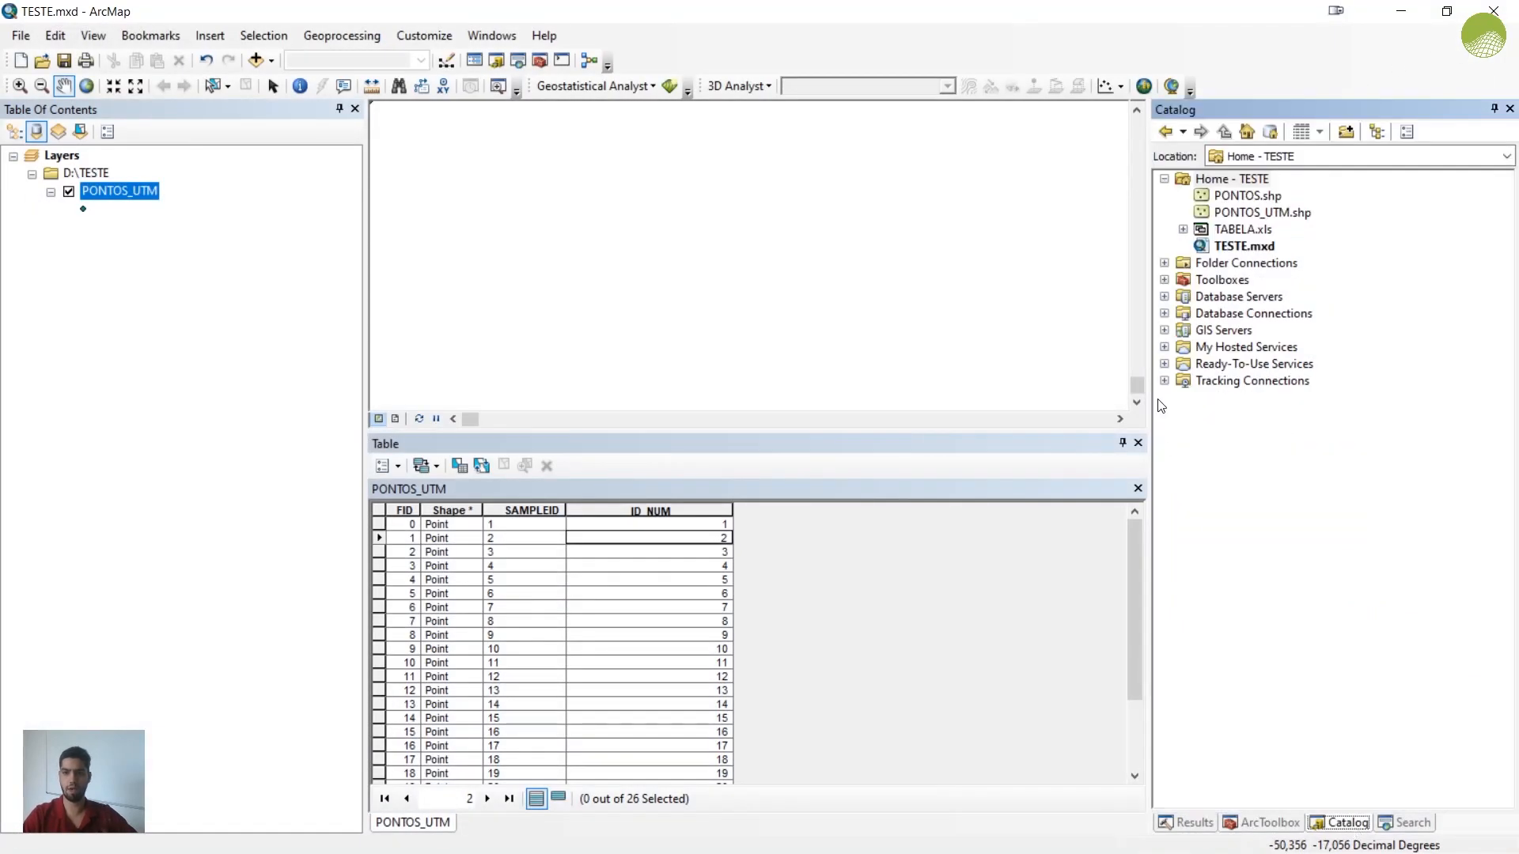
{"action": "left_click", "coordinate": [1184, 229]}
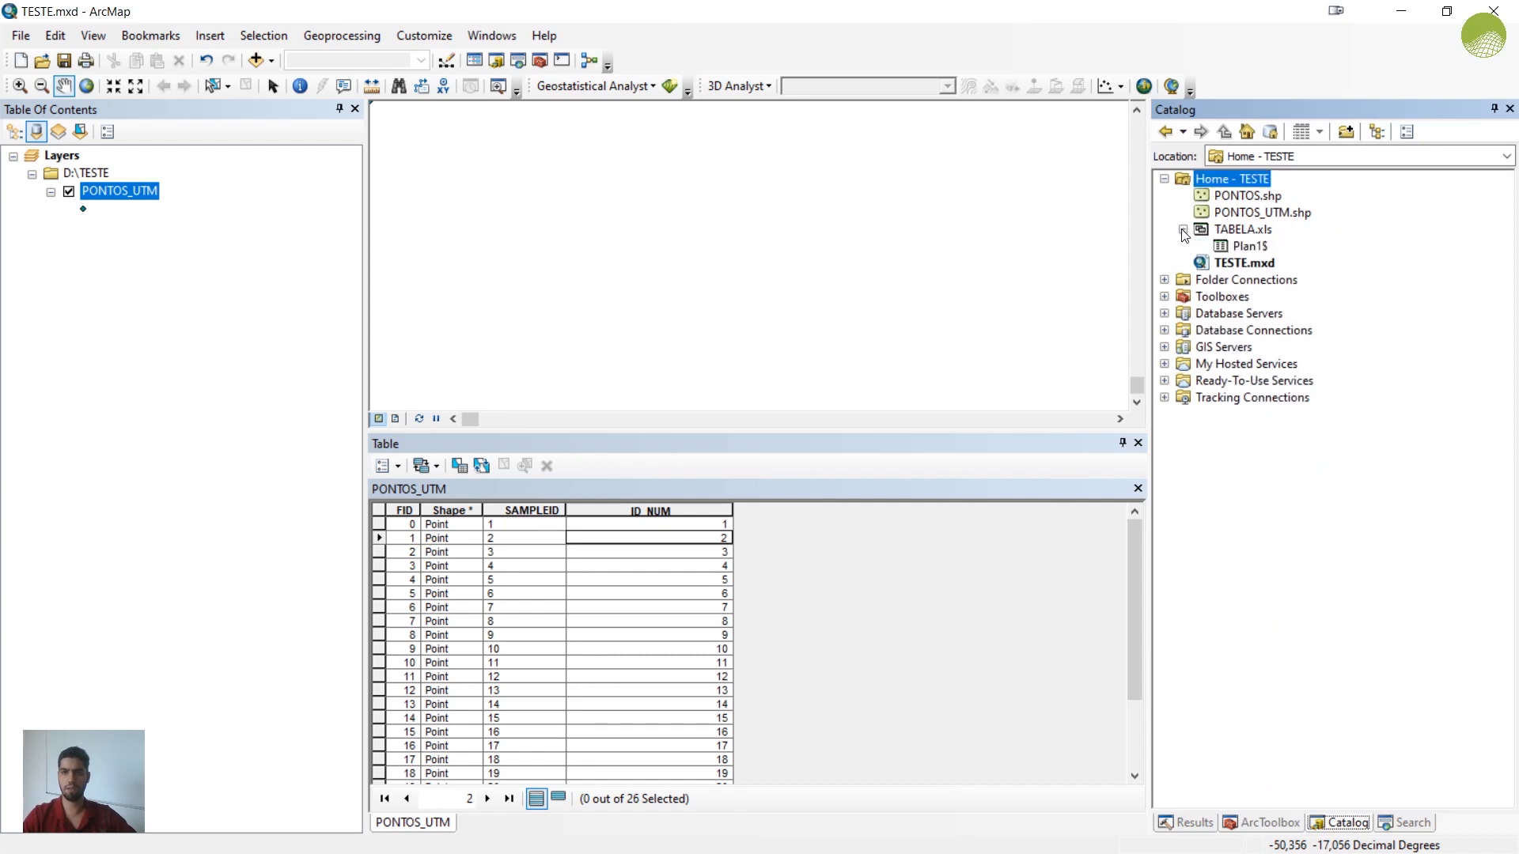
{"action": "left_click", "coordinate": [1248, 247]}
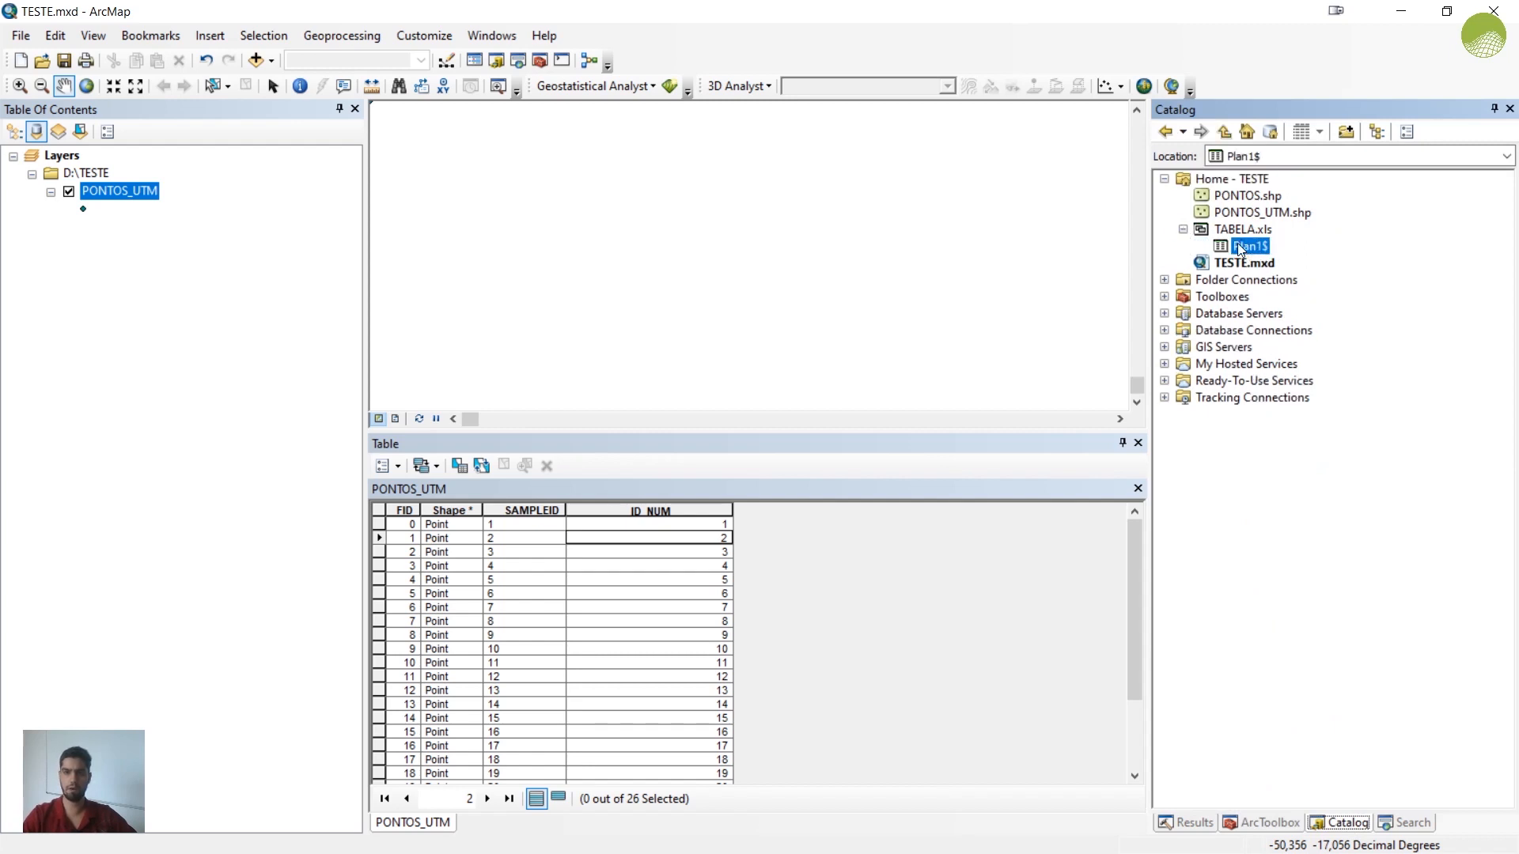
{"action": "left_click_drag", "start_coordinate": [1240, 249], "coordinate": [426, 247]}
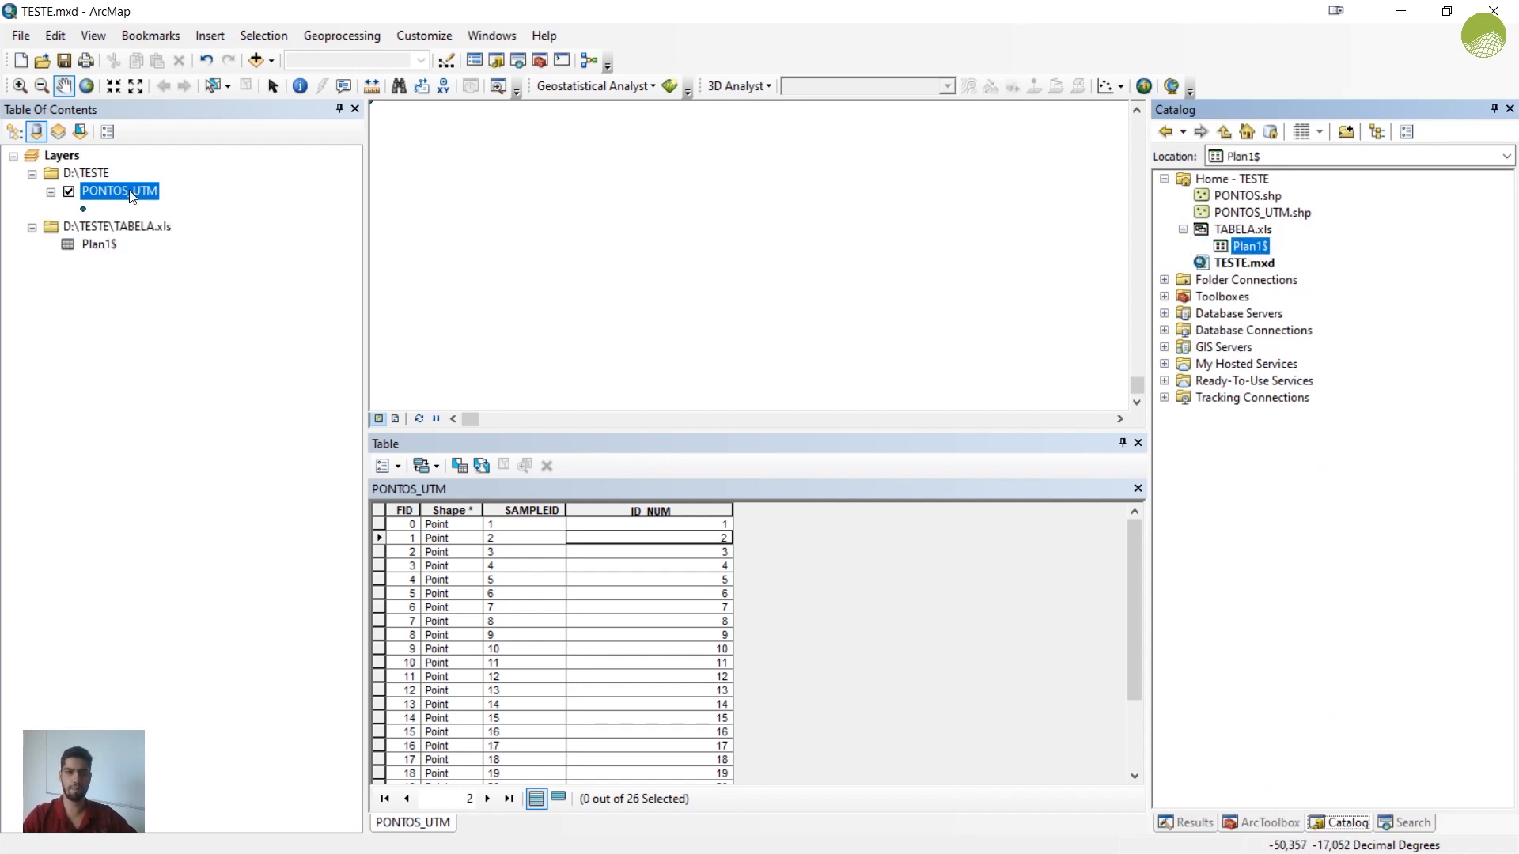
{"action": "right_click", "coordinate": [133, 197]}
{"action": "left_click", "coordinate": [238, 298]}
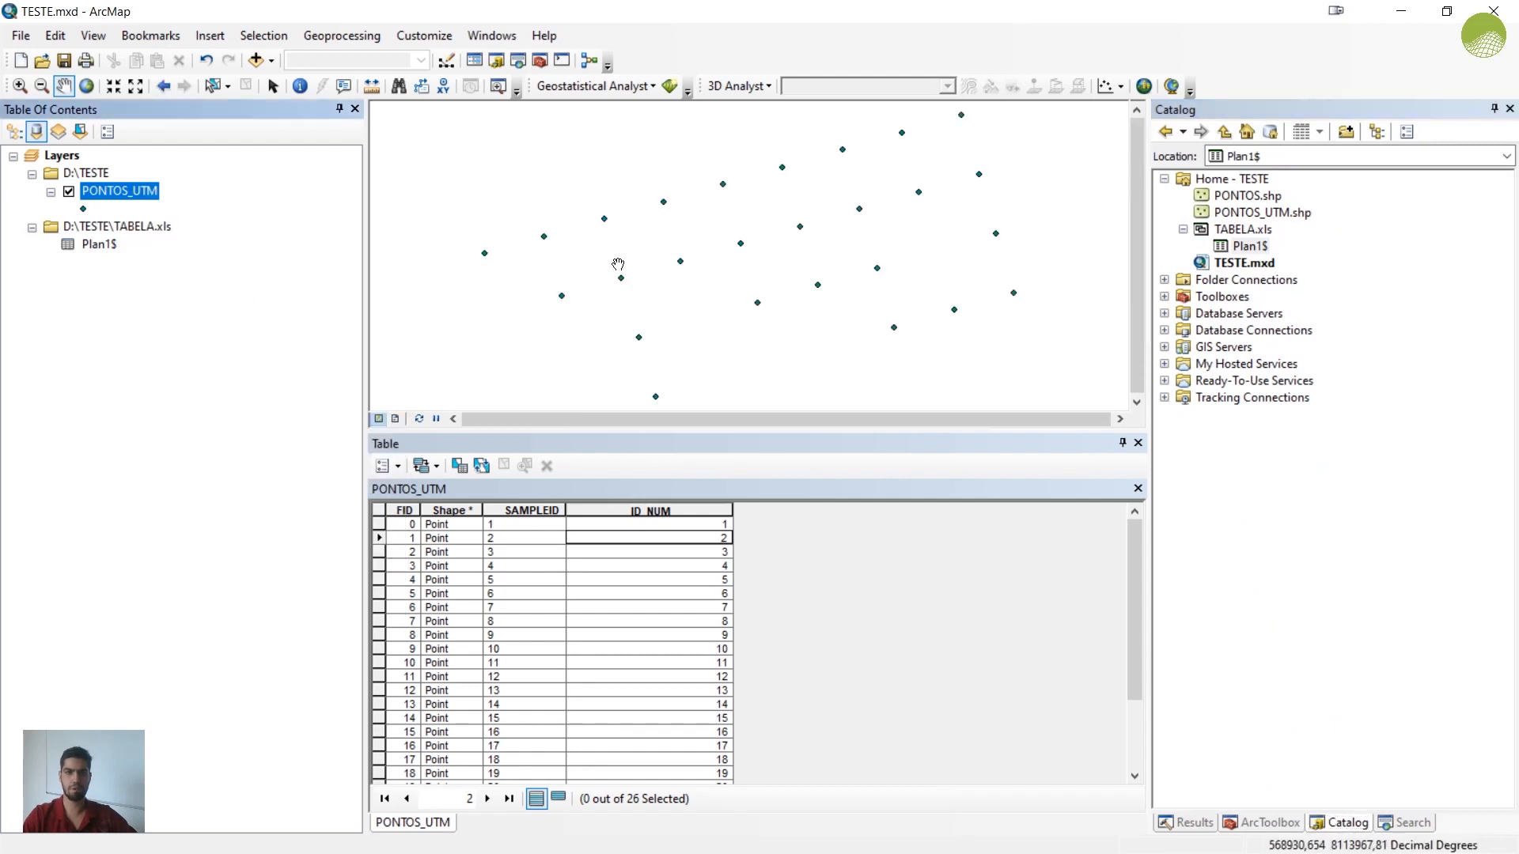
Step: Open the Plan1$ table and compare its ID_NUM column with the one in the PONTOS_UTM table
{"action": "right_click", "coordinate": [95, 251]}
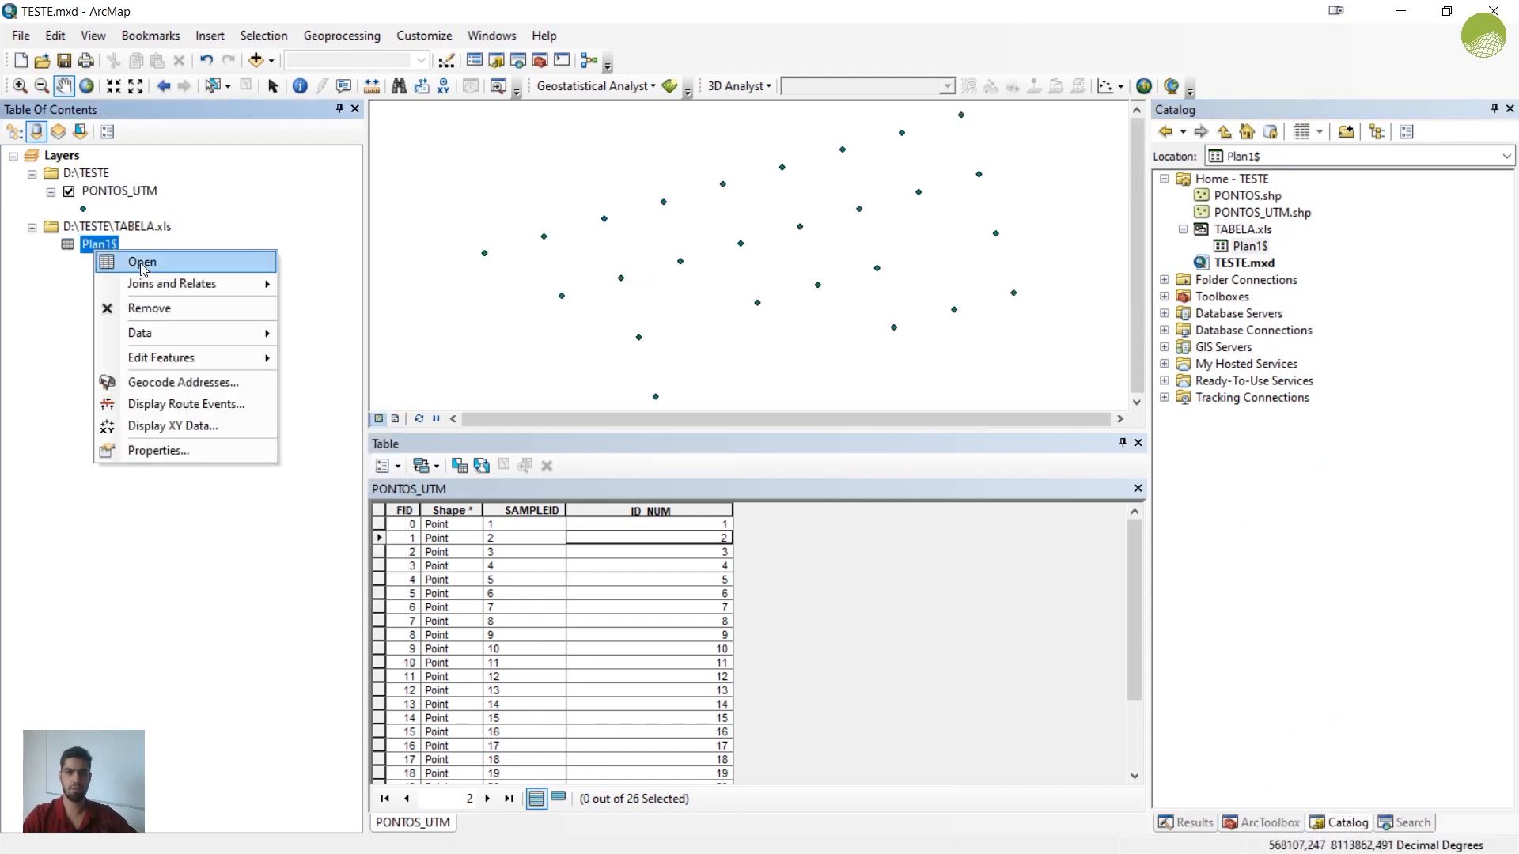
{"action": "left_click", "coordinate": [148, 264]}
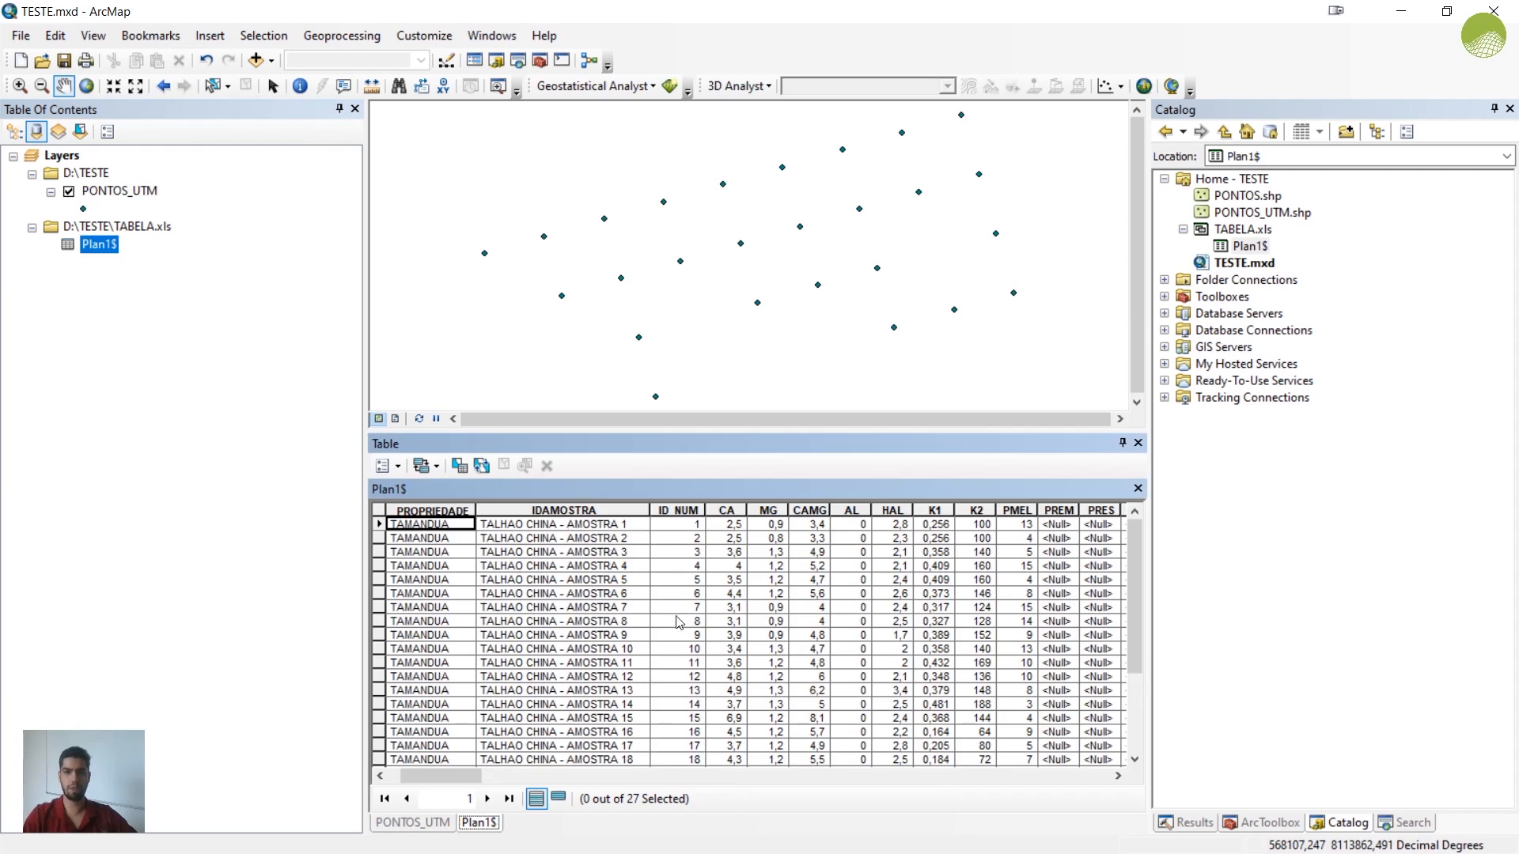
{"action": "mouse_move", "coordinate": [440, 775]}
{"action": "left_mouse_down"}
{"action": "mouse_move", "coordinate": [1020, 760]}
{"action": "mouse_move", "coordinate": [431, 767]}
{"action": "left_mouse_up"}
{"action": "left_click", "coordinate": [432, 827]}
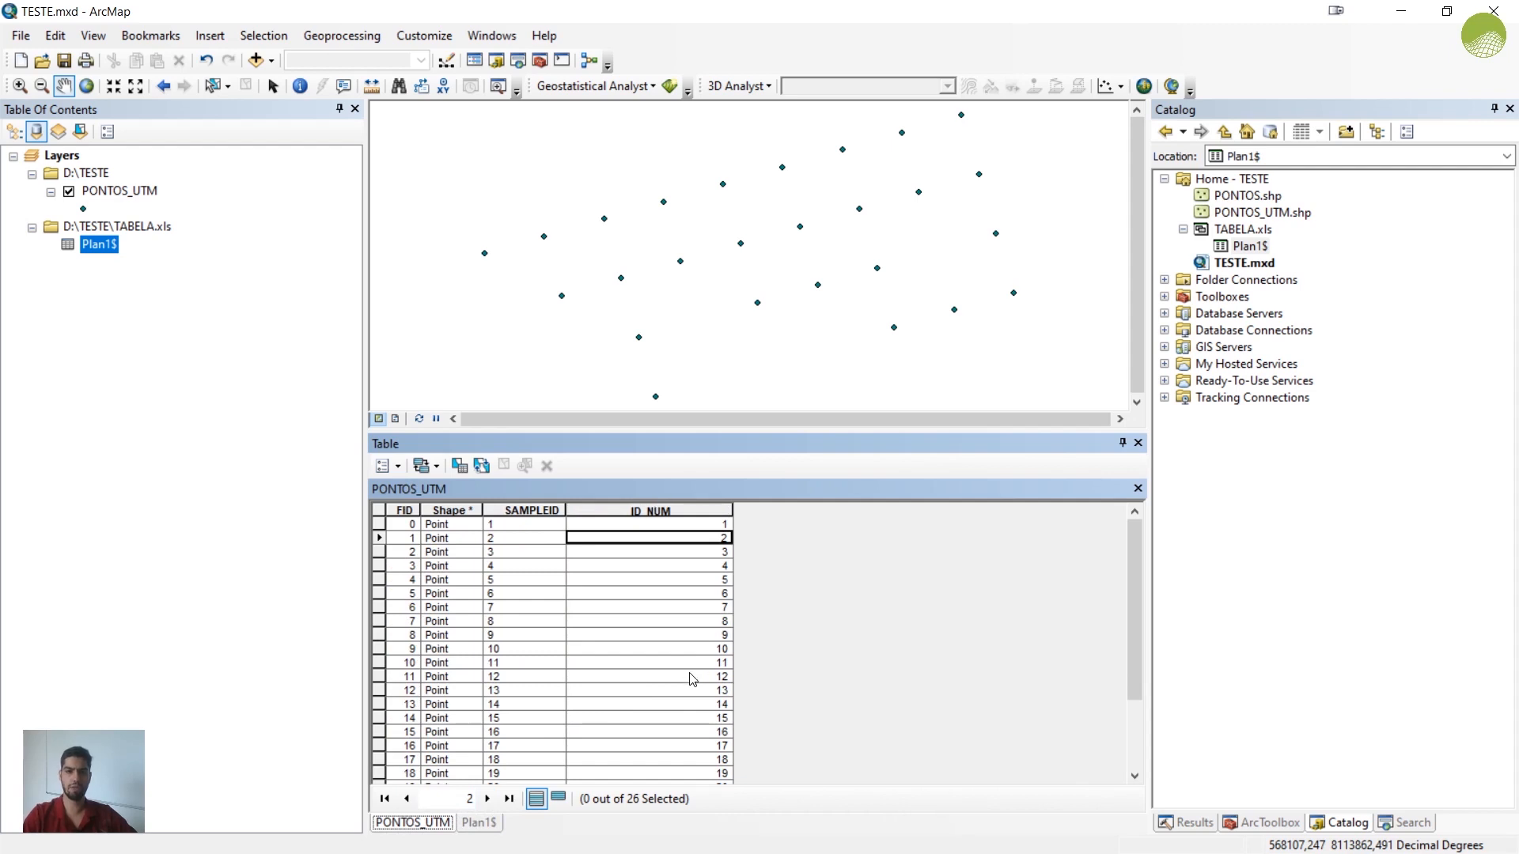
{"action": "left_click", "coordinate": [479, 824]}
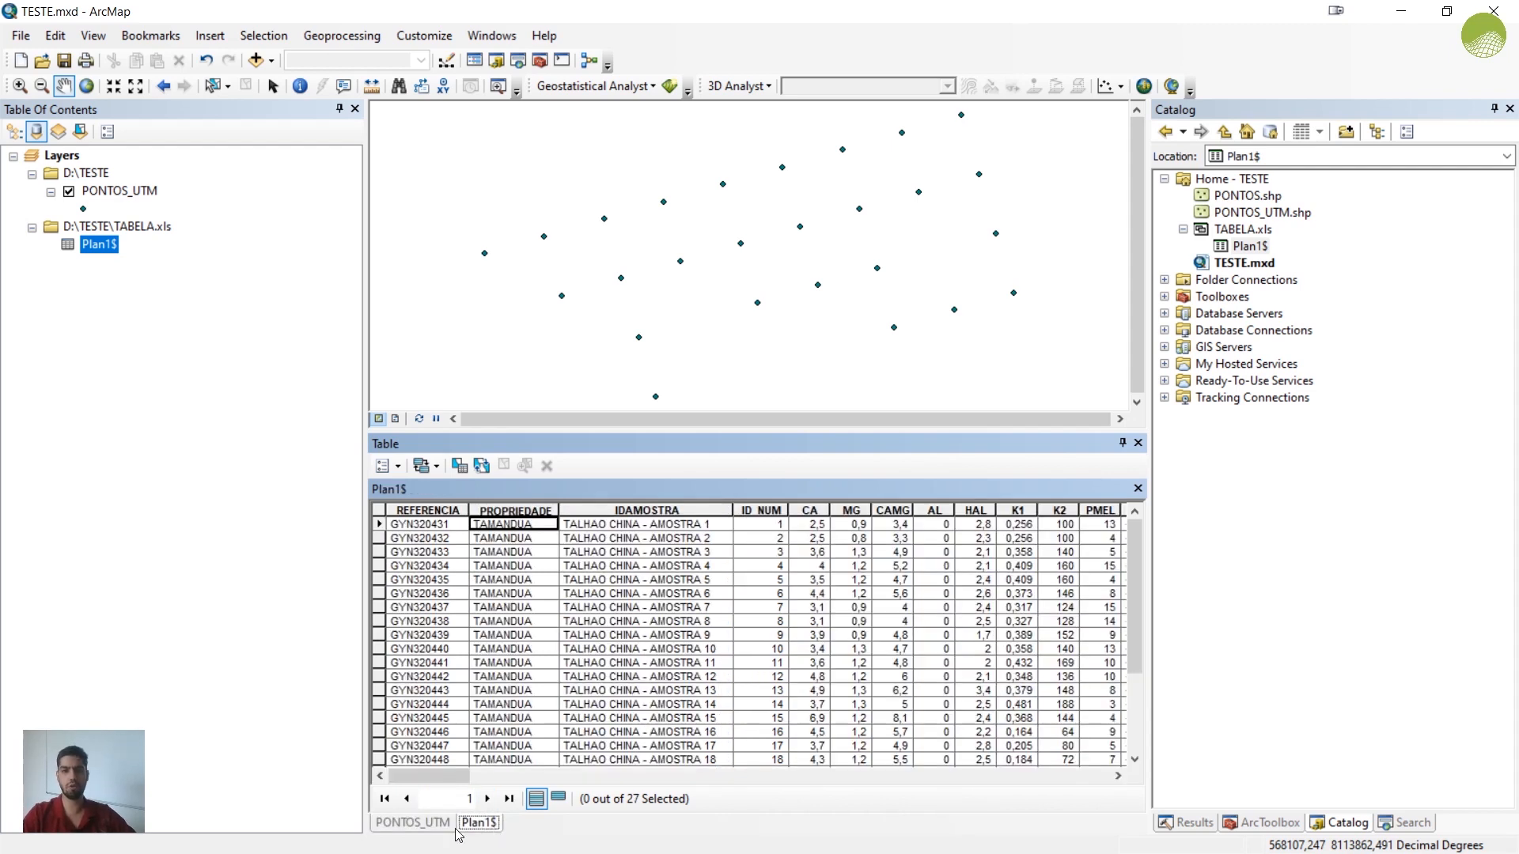
{"action": "left_click", "coordinate": [444, 827]}
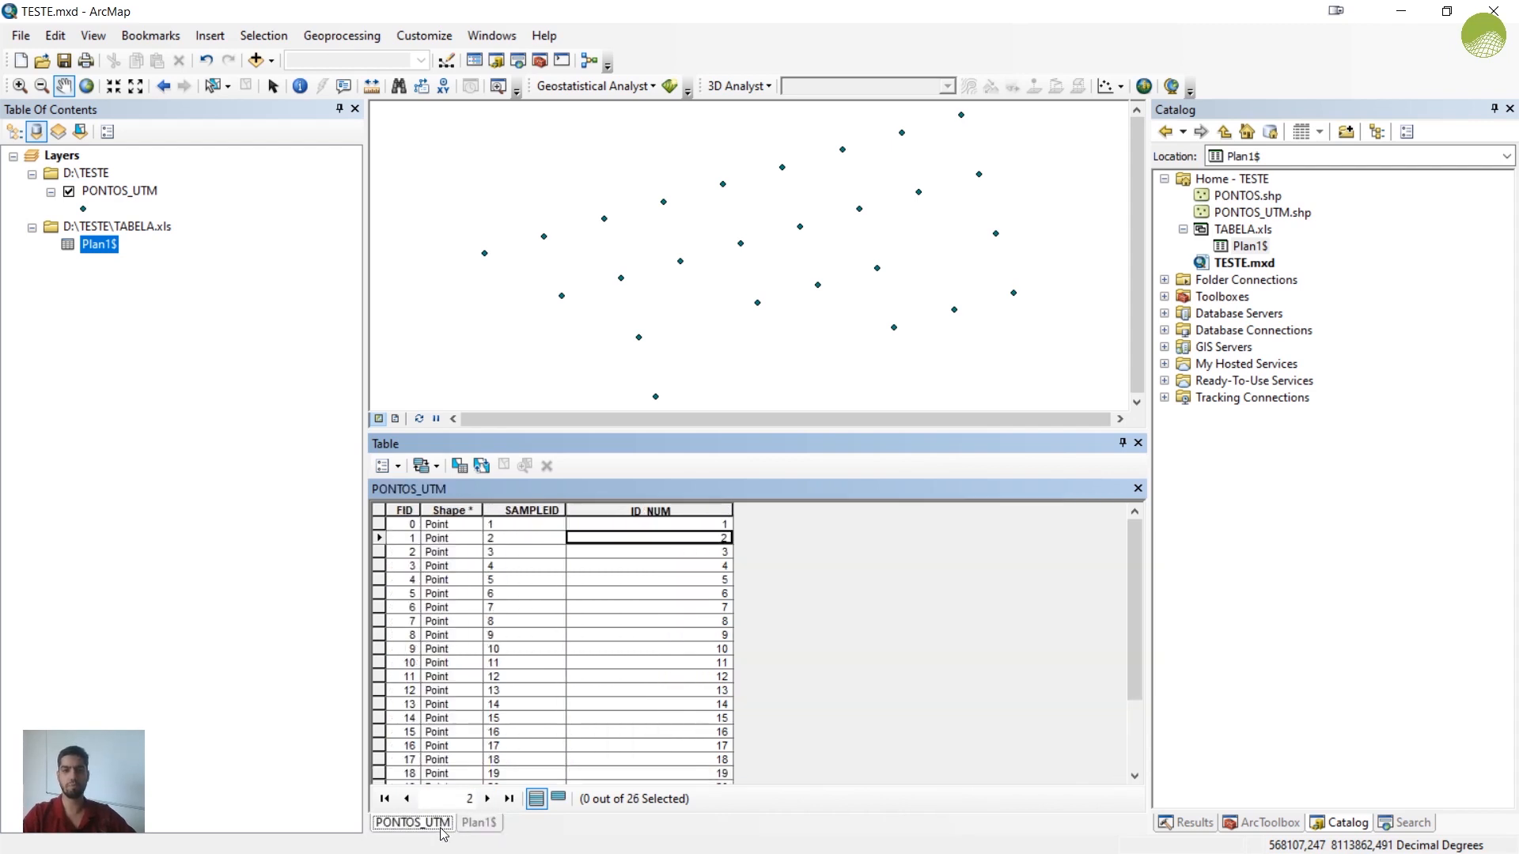
Step: Join the Plan1$ table to the PONTOS_UTM layer using ID_NUM as the key field on both sides, keeping all records
{"action": "right_click", "coordinate": [144, 200]}
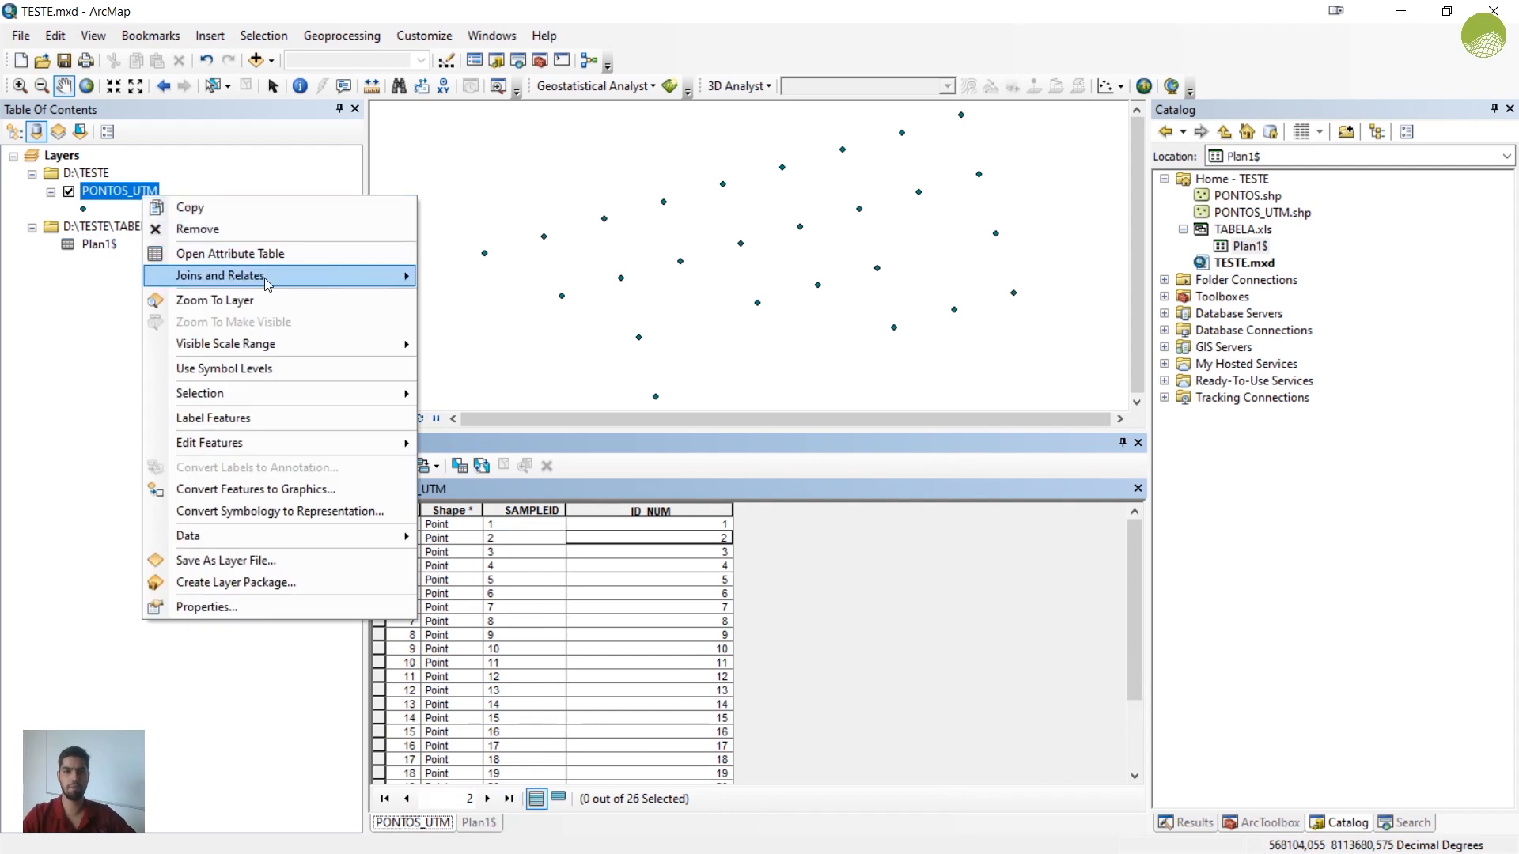
{"action": "mouse_move", "coordinate": [309, 277]}
{"action": "left_click", "coordinate": [463, 281]}
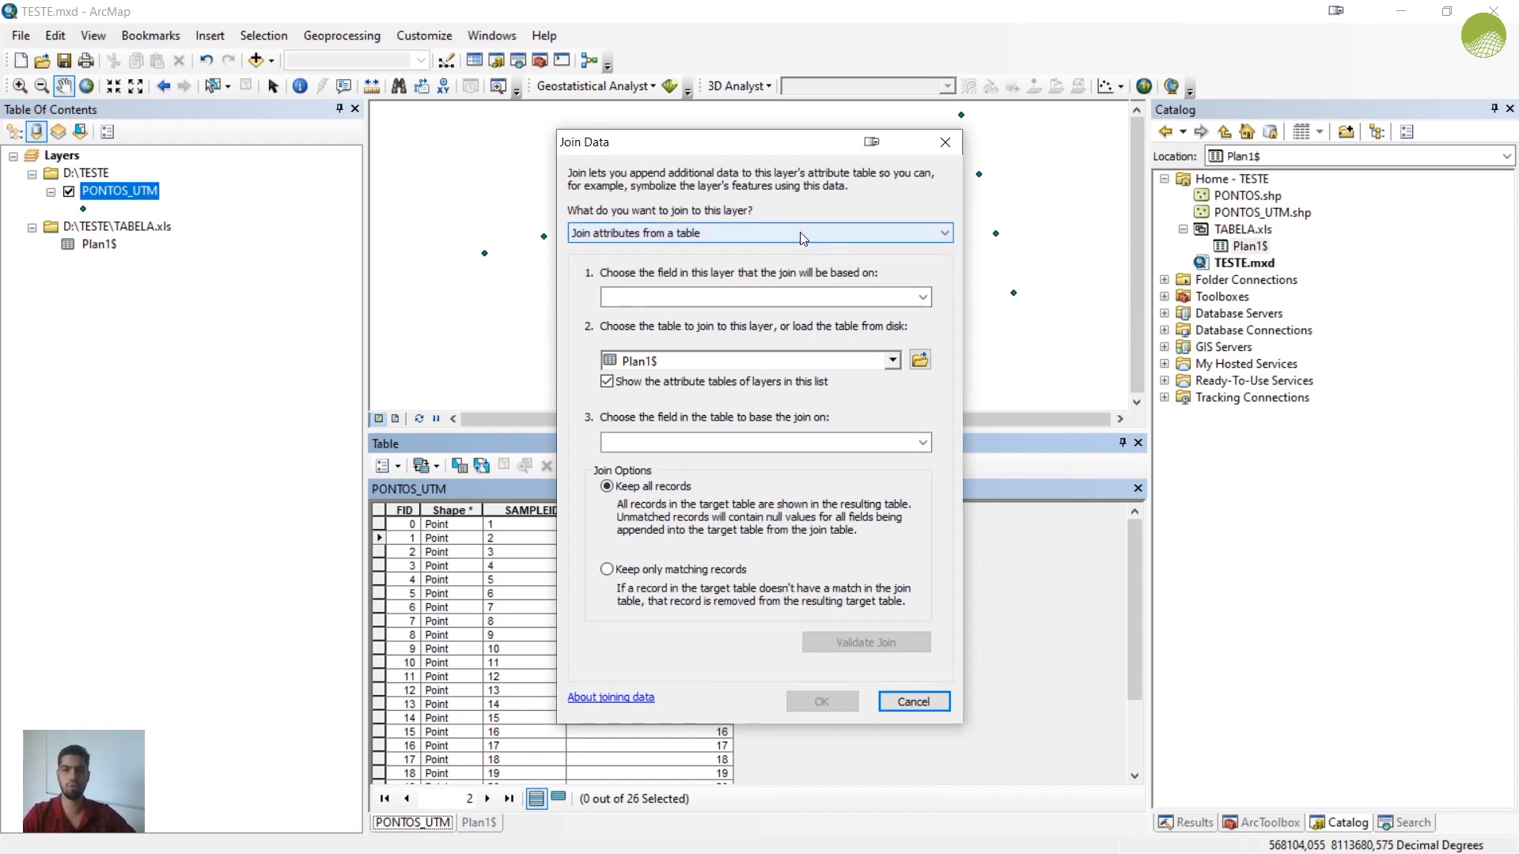
{"action": "left_click", "coordinate": [906, 299]}
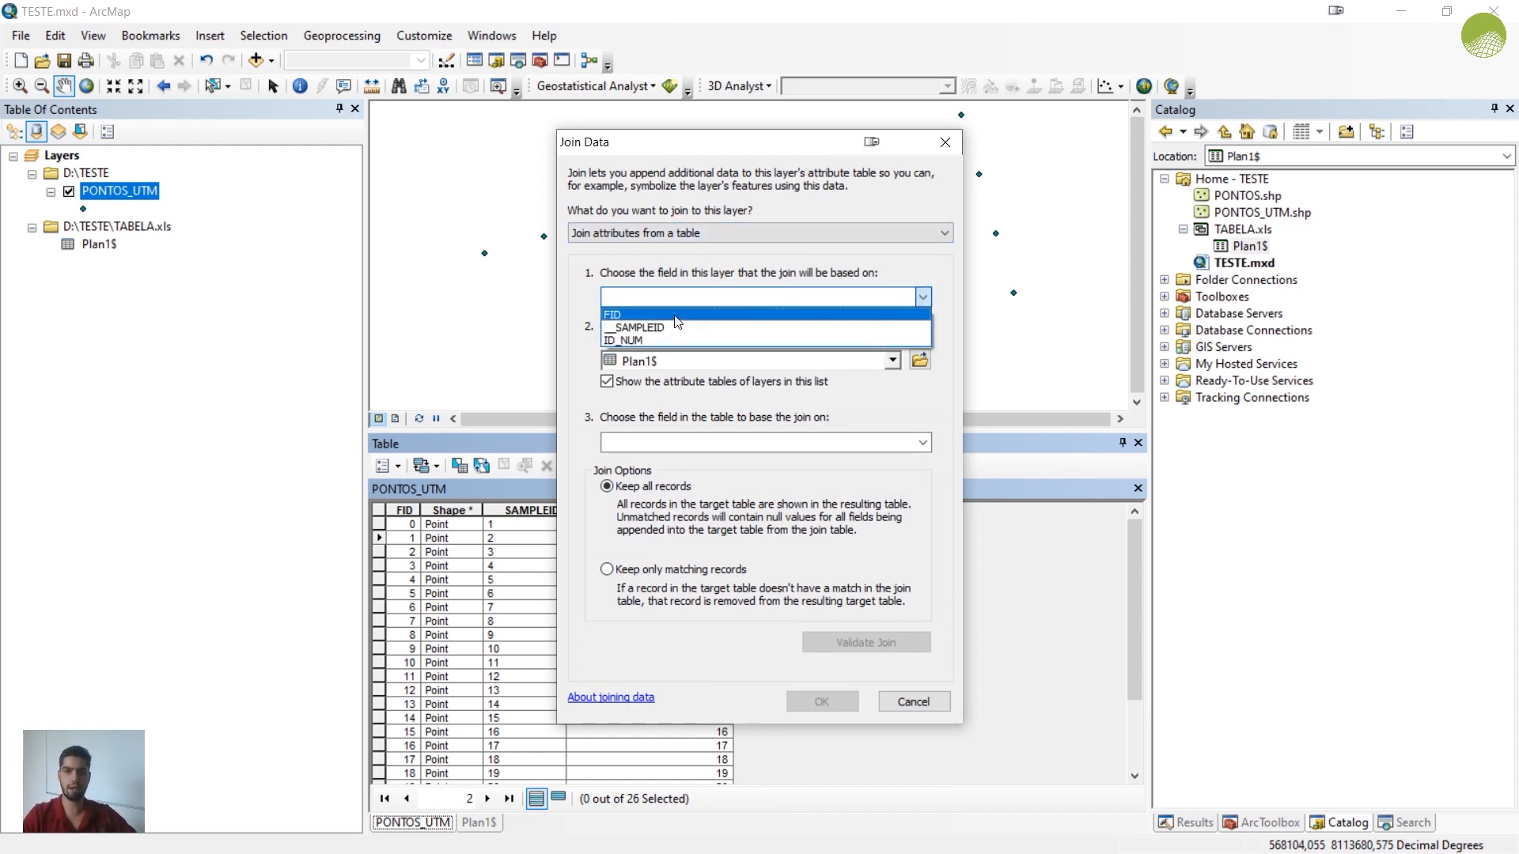
{"action": "left_click", "coordinate": [636, 341]}
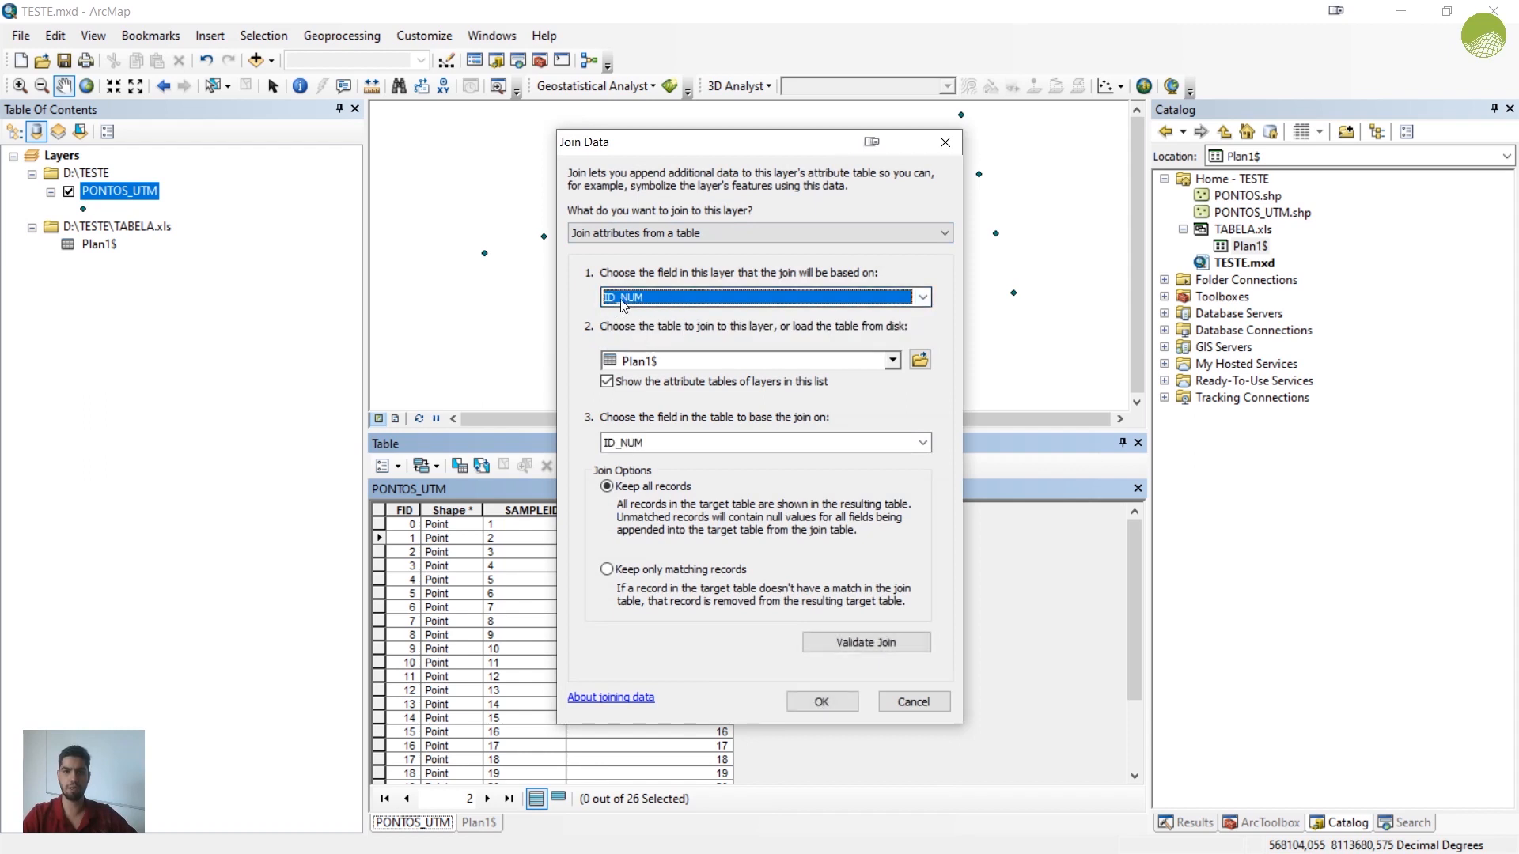
{"action": "left_click", "coordinate": [701, 443]}
{"action": "left_click", "coordinate": [701, 441]}
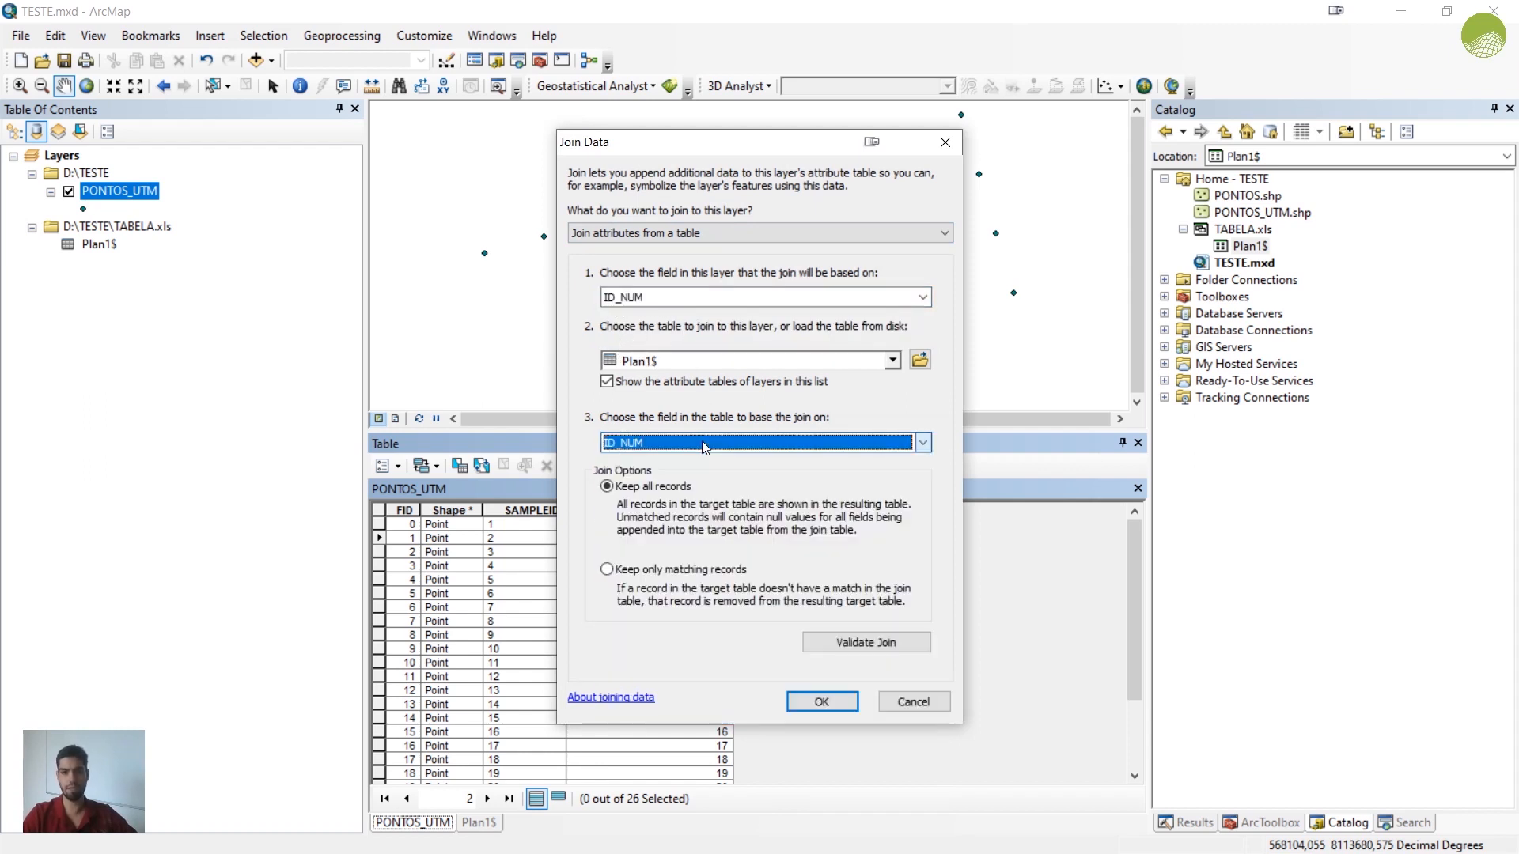
{"action": "left_click", "coordinate": [757, 446]}
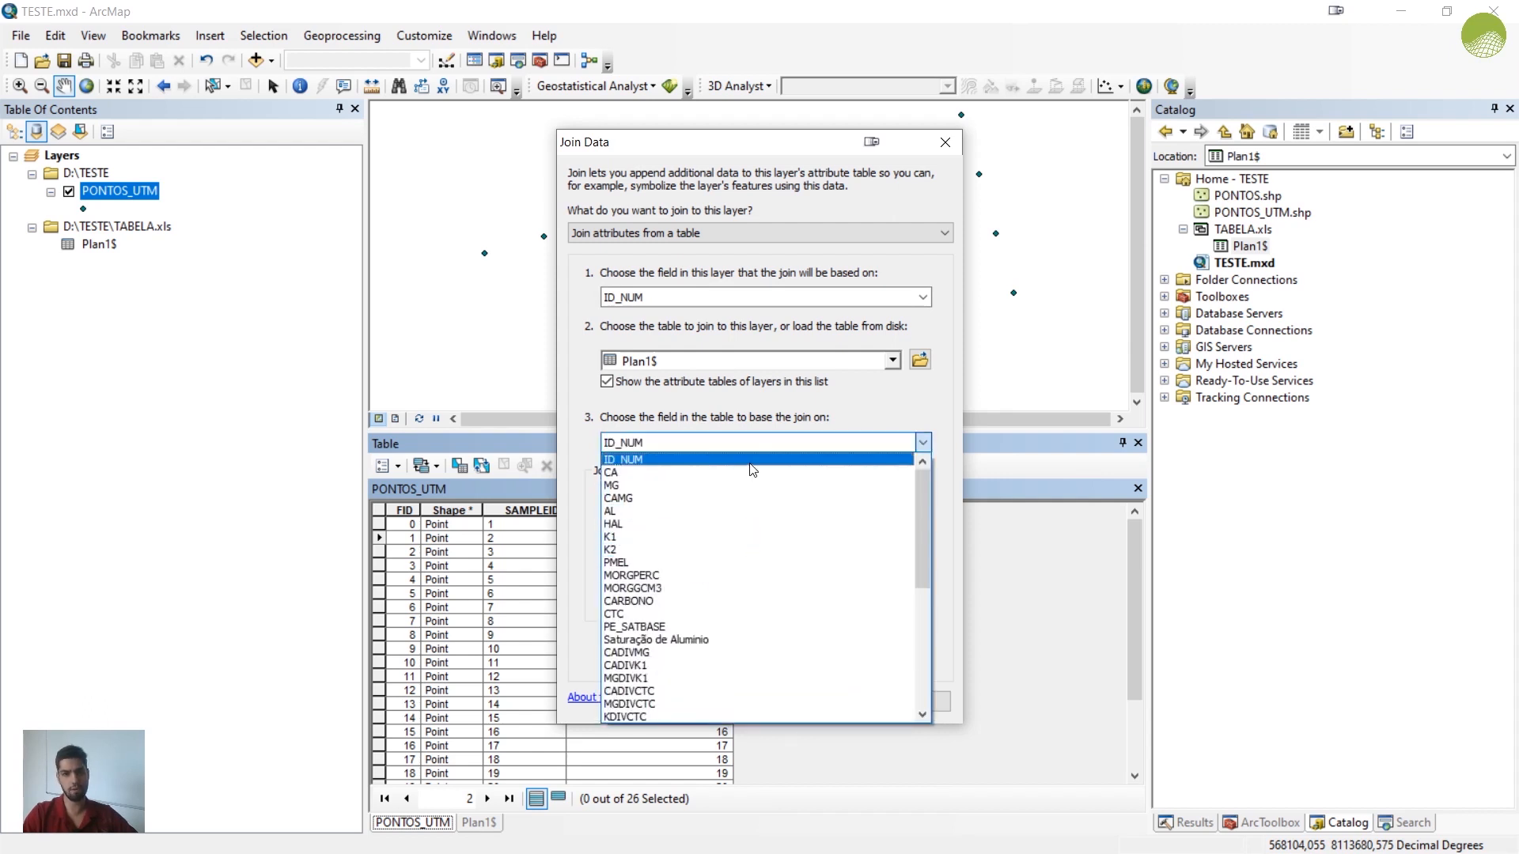
{"action": "left_click", "coordinate": [750, 463]}
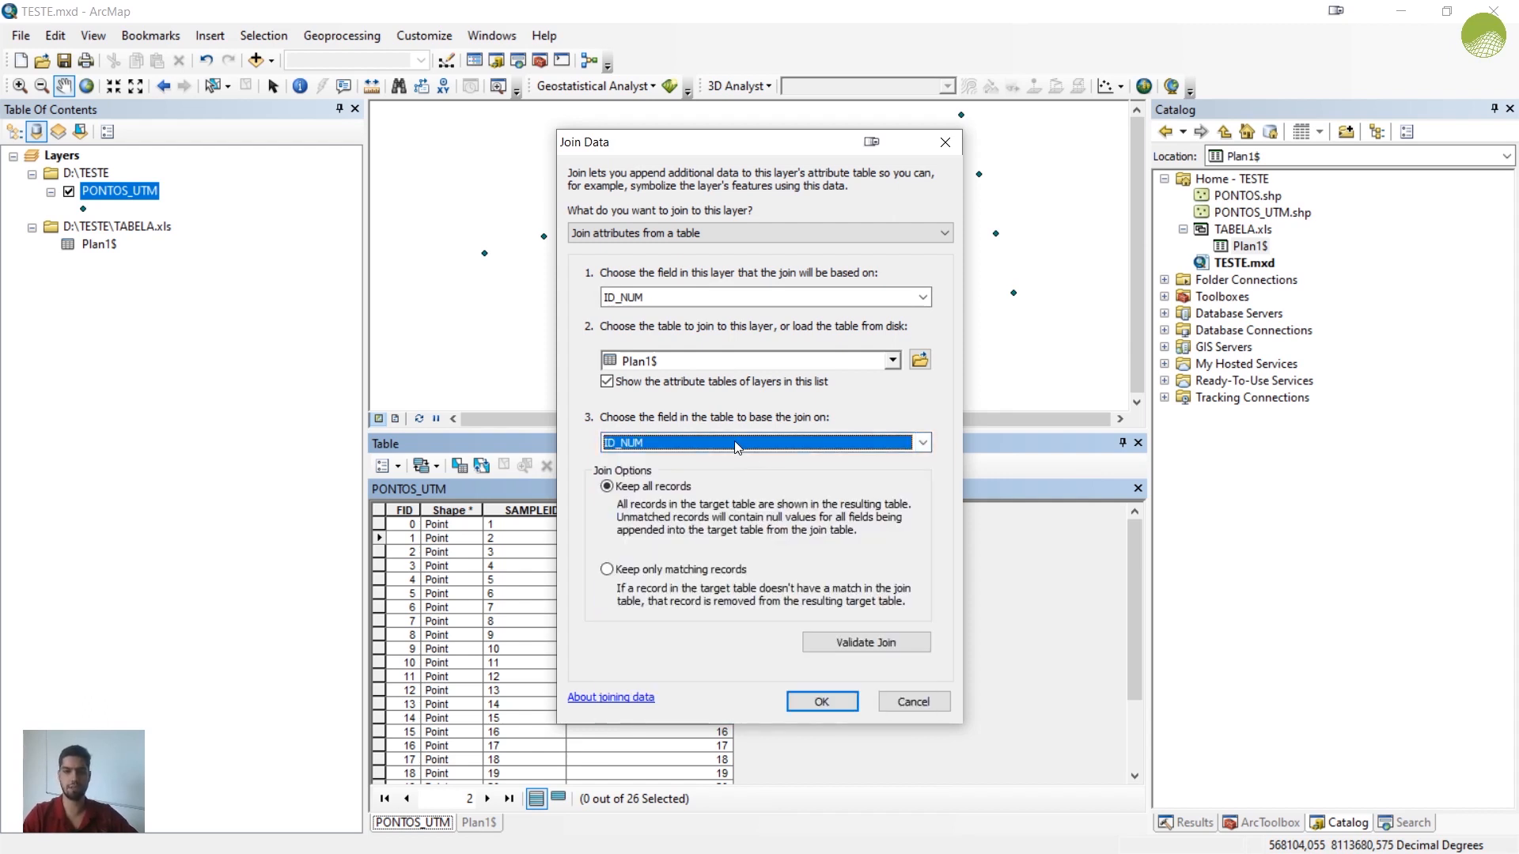
{"action": "left_click", "coordinate": [824, 700]}
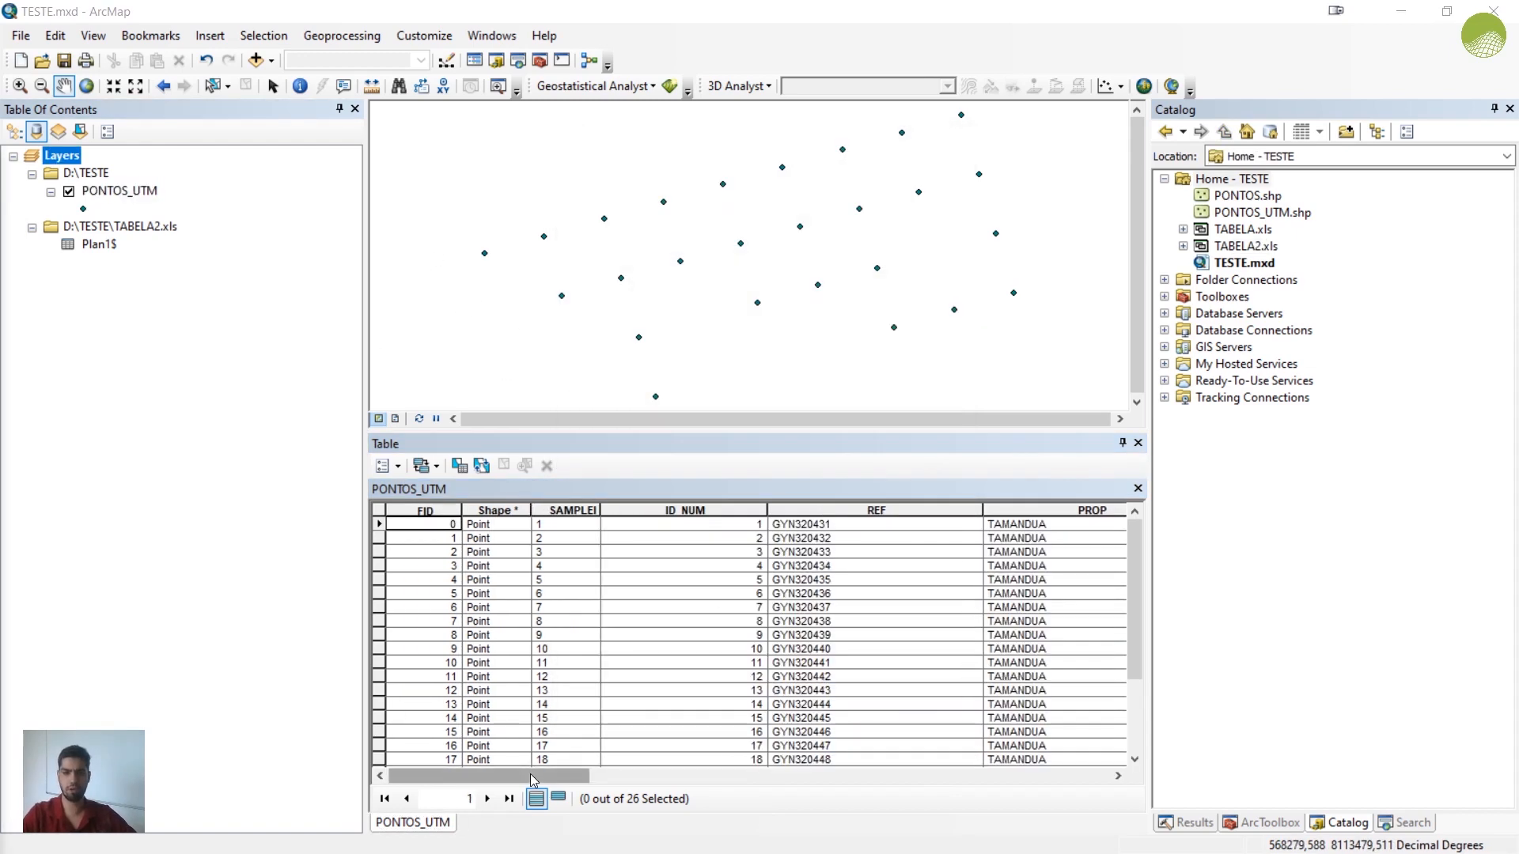
Step: Examine the joined columns in the PONTOS_UTM attribute table and check the layer's options for removing joins
{"action": "left_click_drag", "start_coordinate": [538, 775], "coordinate": [736, 750]}
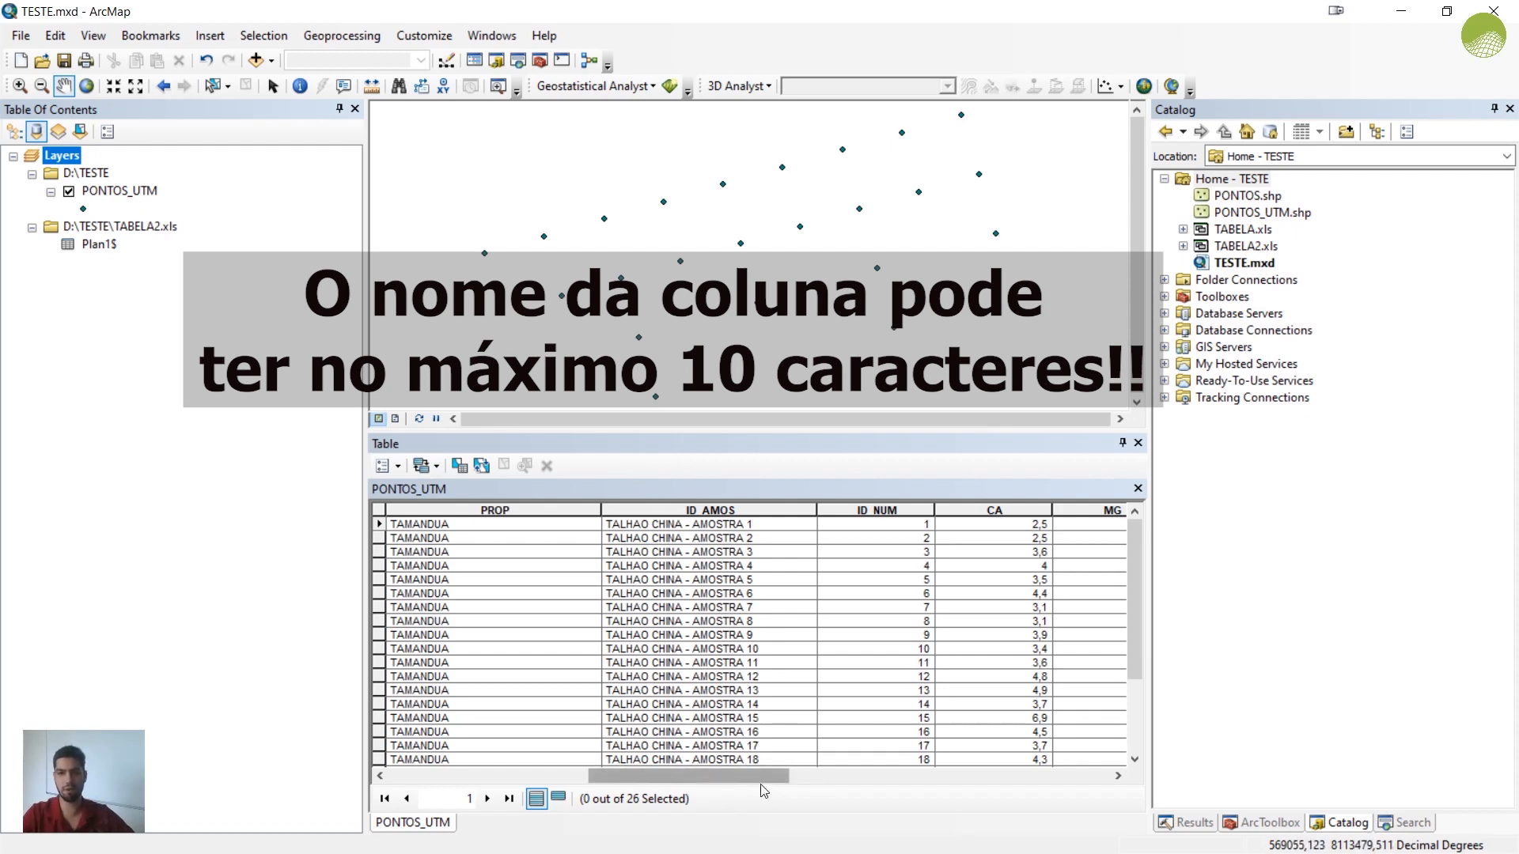
{"action": "left_click_drag", "start_coordinate": [763, 778], "coordinate": [565, 777]}
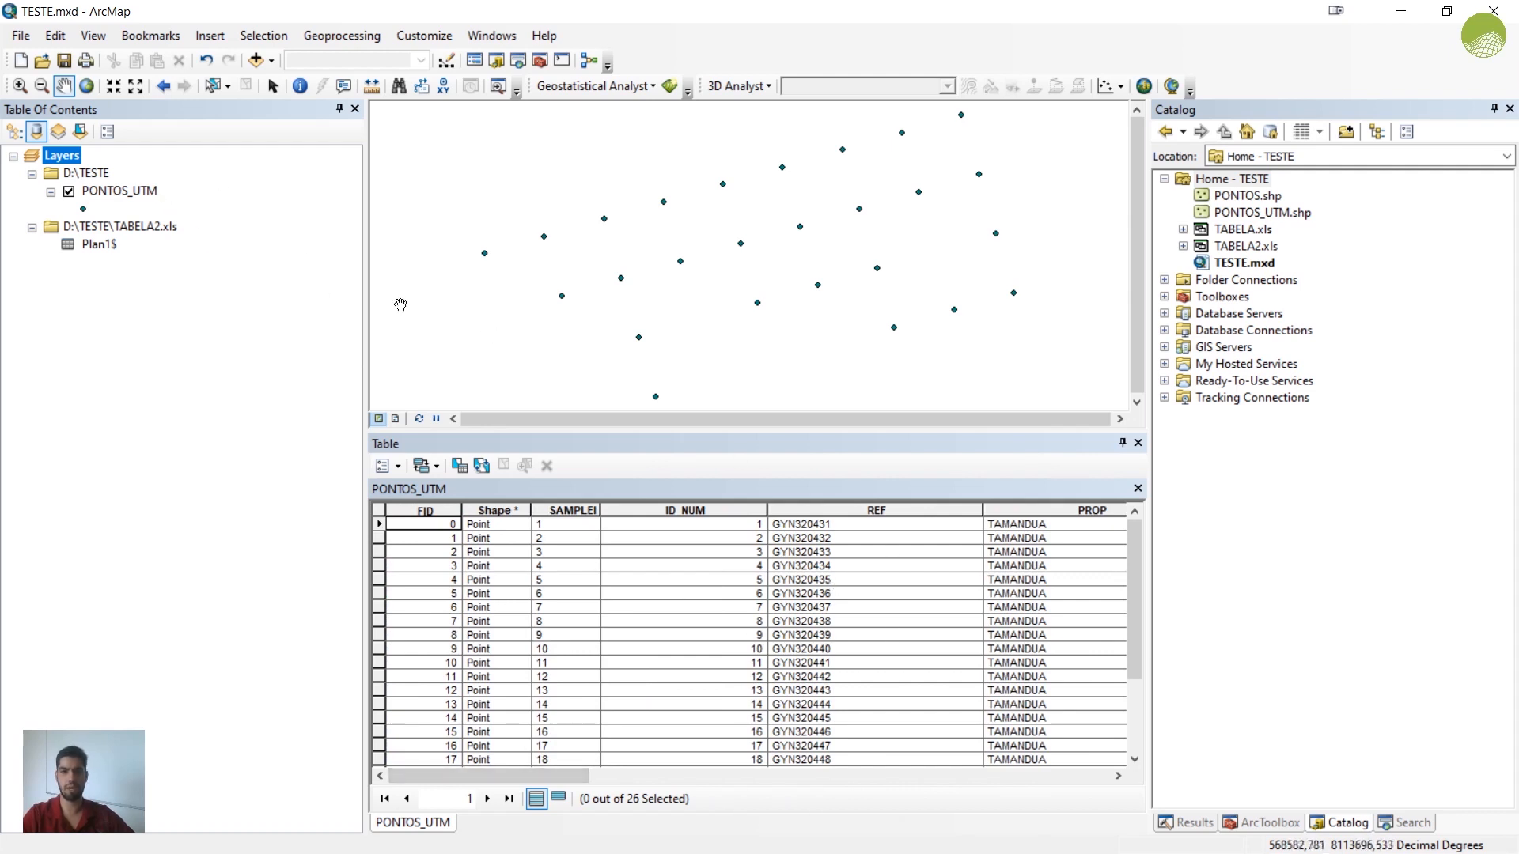
{"action": "right_click", "coordinate": [136, 194]}
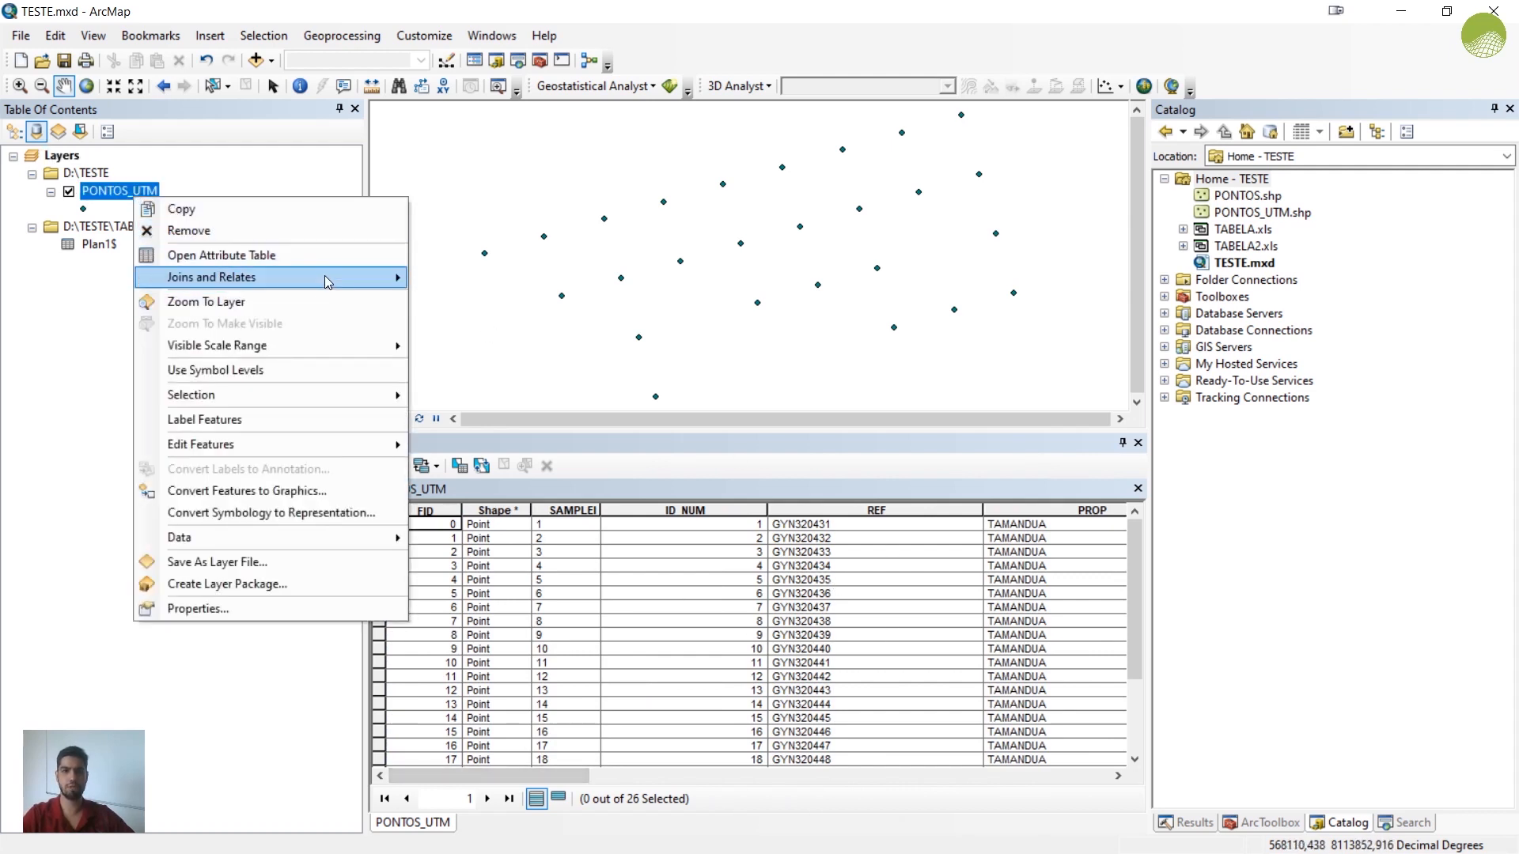
{"action": "mouse_move", "coordinate": [325, 281]}
{"action": "mouse_move", "coordinate": [516, 307]}
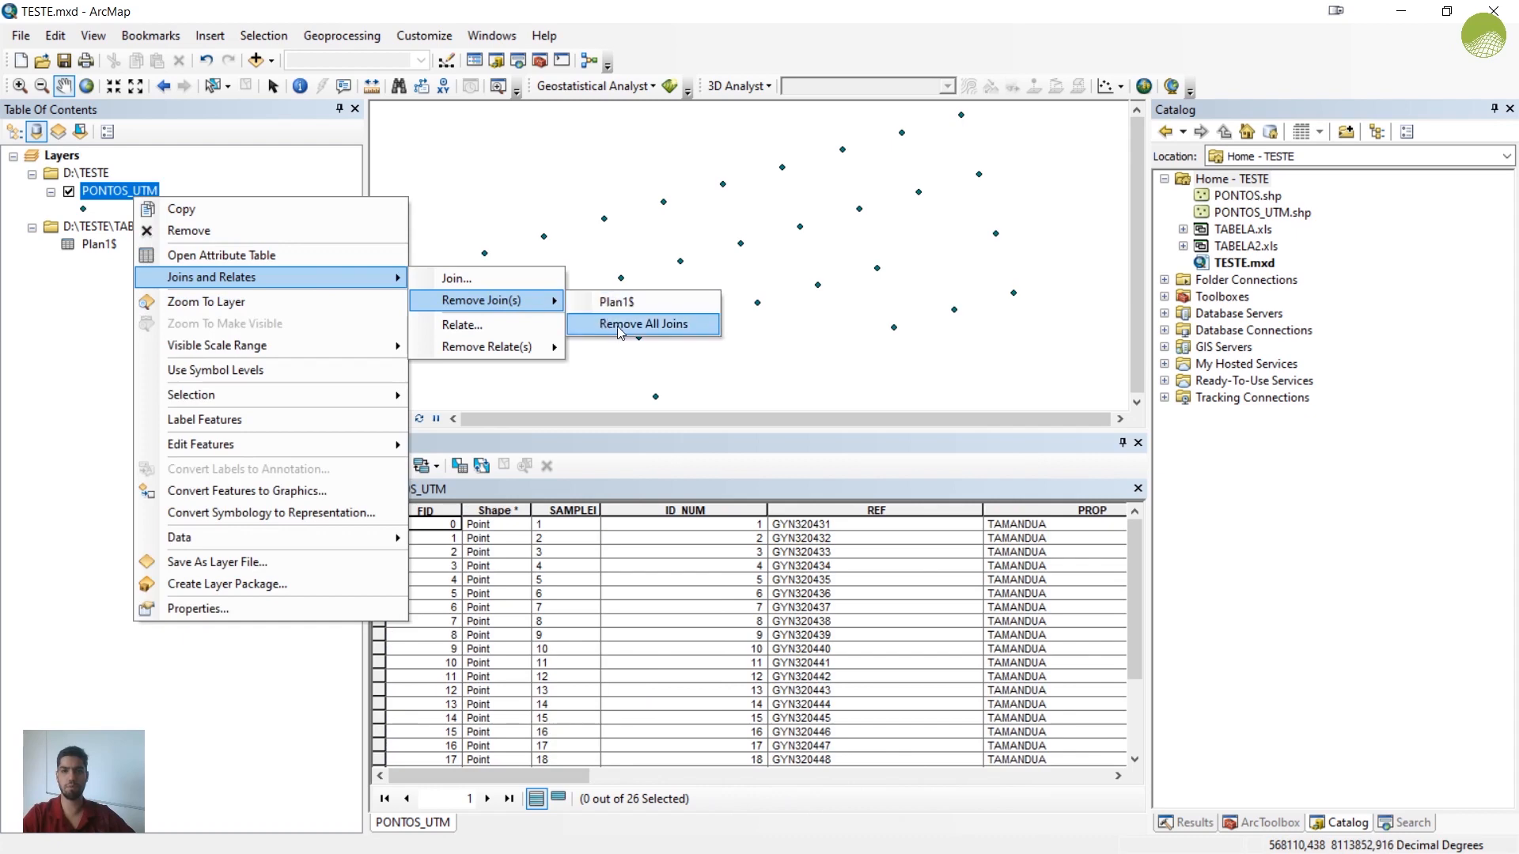
{"action": "left_click", "coordinate": [113, 198]}
{"action": "left_click", "coordinate": [112, 195]}
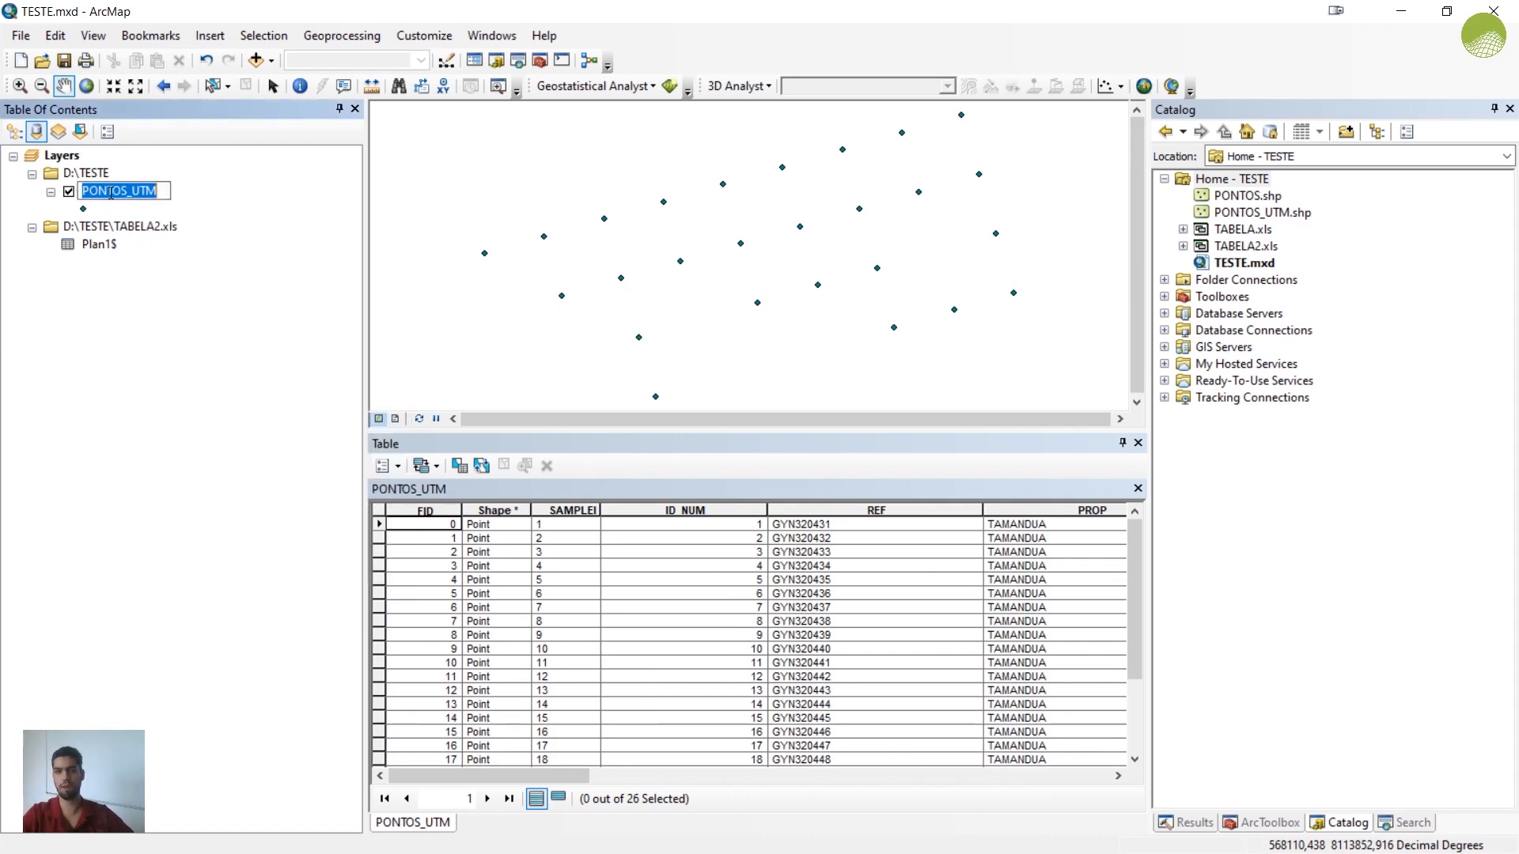
{"action": "left_click", "coordinate": [156, 210]}
Step: Export all features of PONTOS_UTM to the TESTE folder as shapefile PONTOS_UTM_LAB.shp and add it to the map as a layer
{"action": "right_click", "coordinate": [145, 202]}
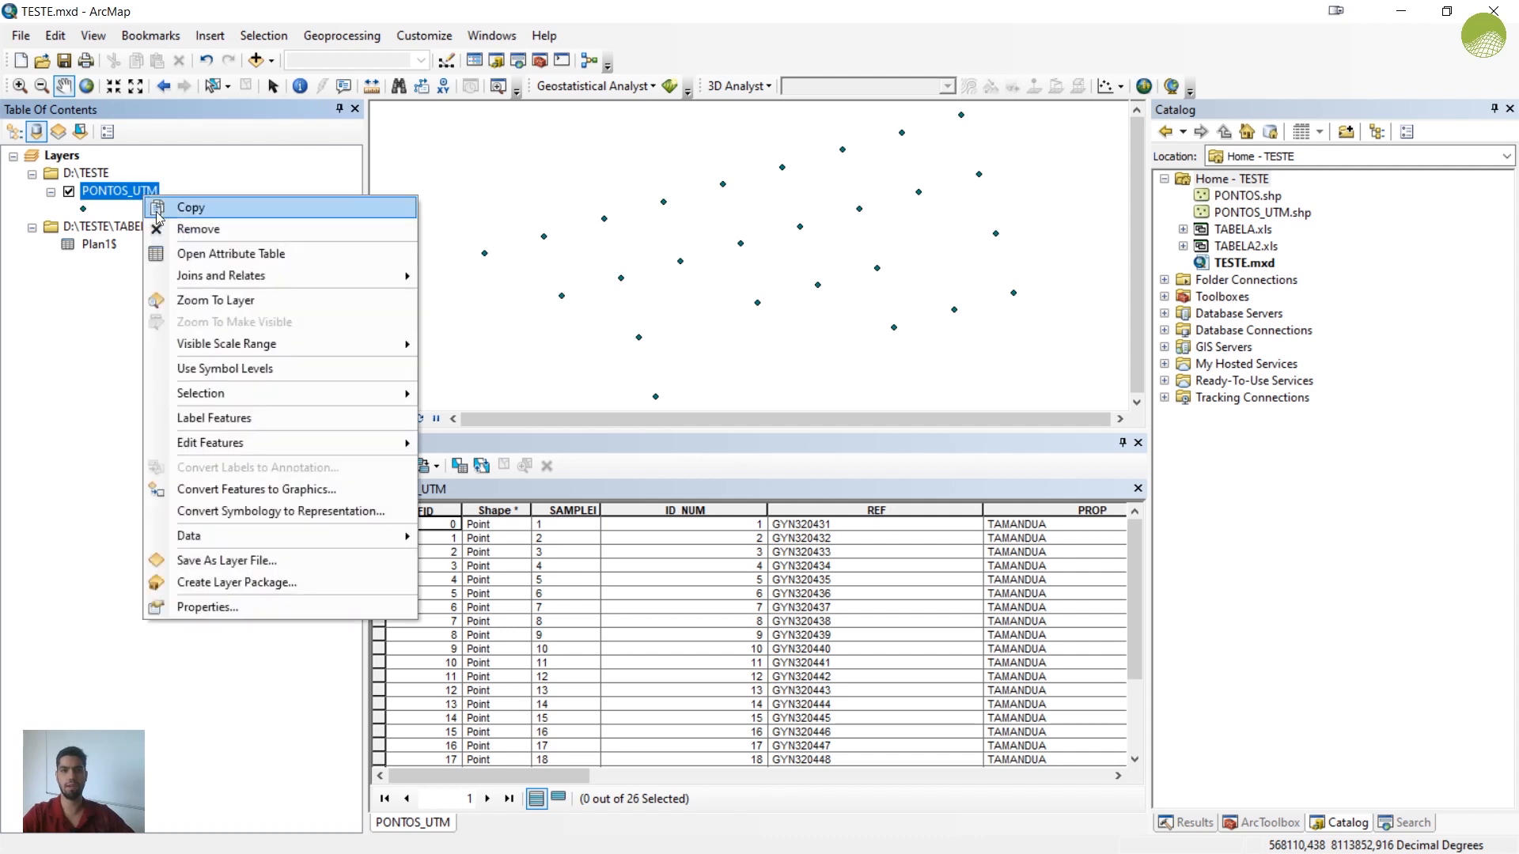
{"action": "mouse_move", "coordinate": [238, 535]}
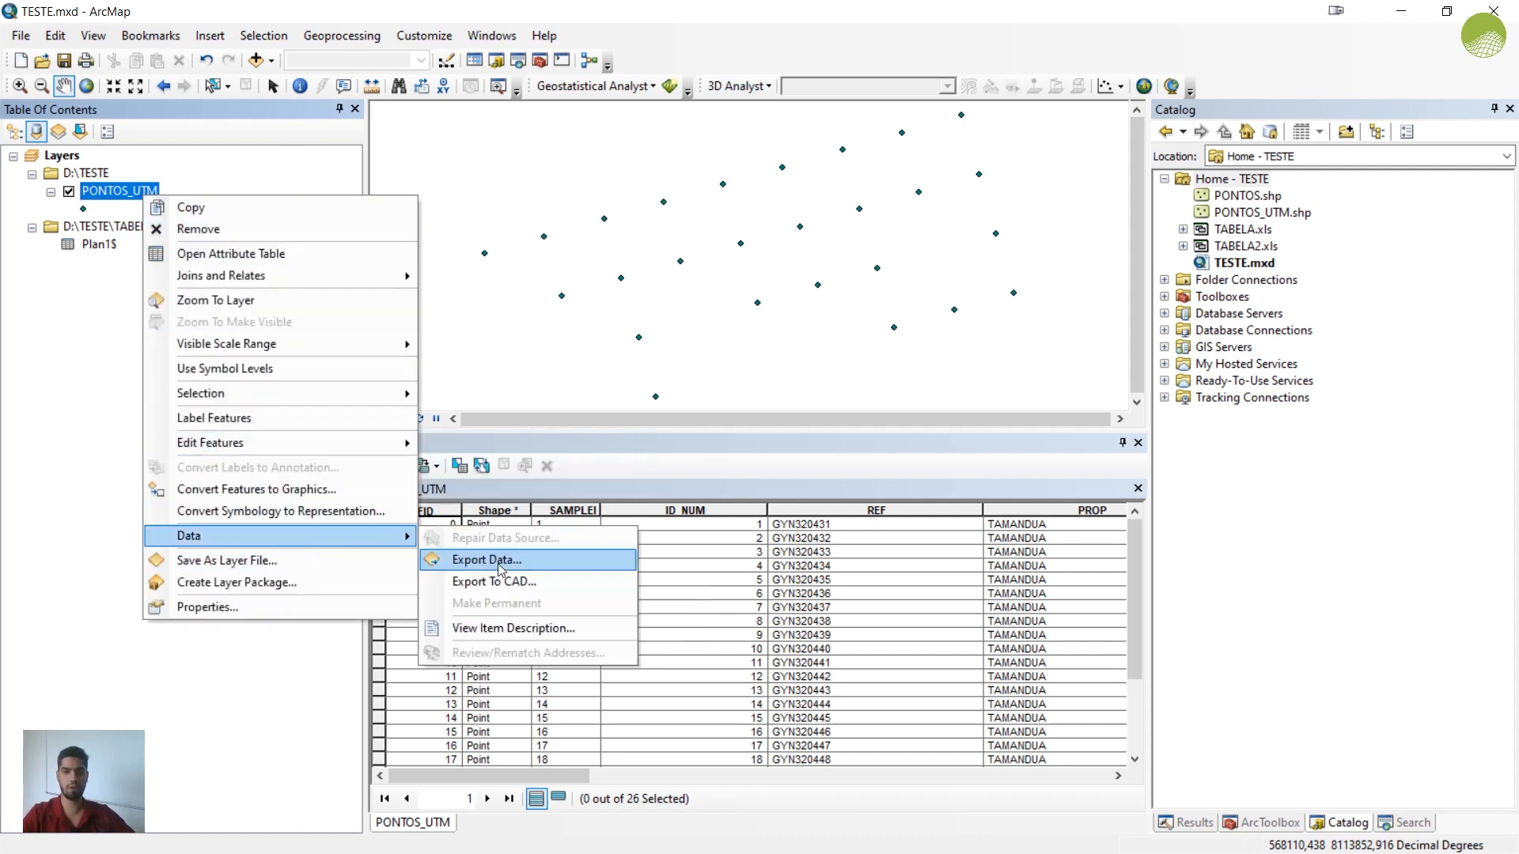
{"action": "left_click", "coordinate": [498, 561]}
{"action": "left_click", "coordinate": [929, 469]}
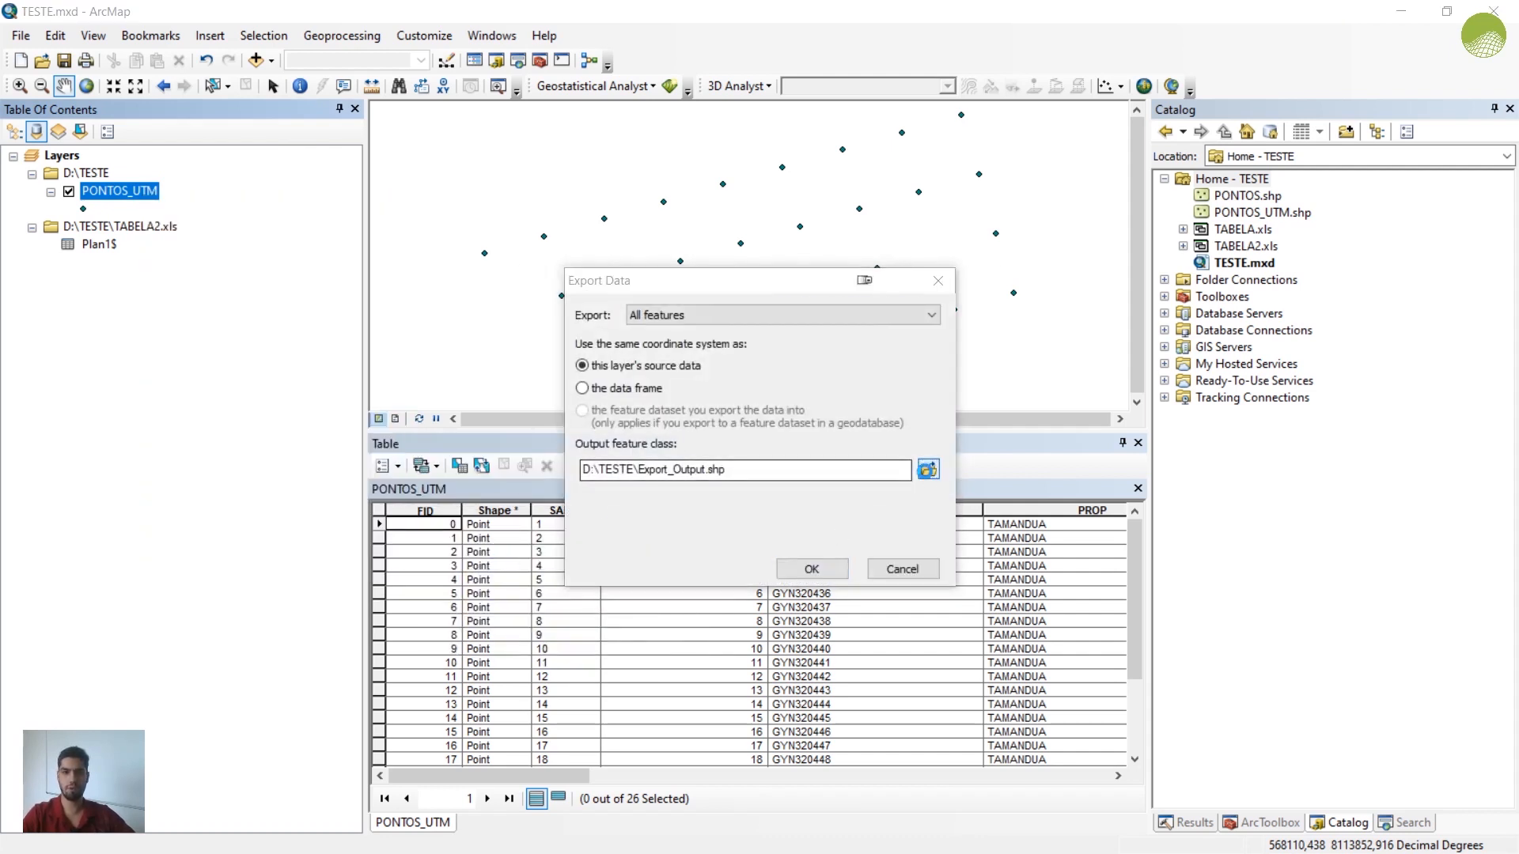
{"action": "left_click", "coordinate": [569, 353]}
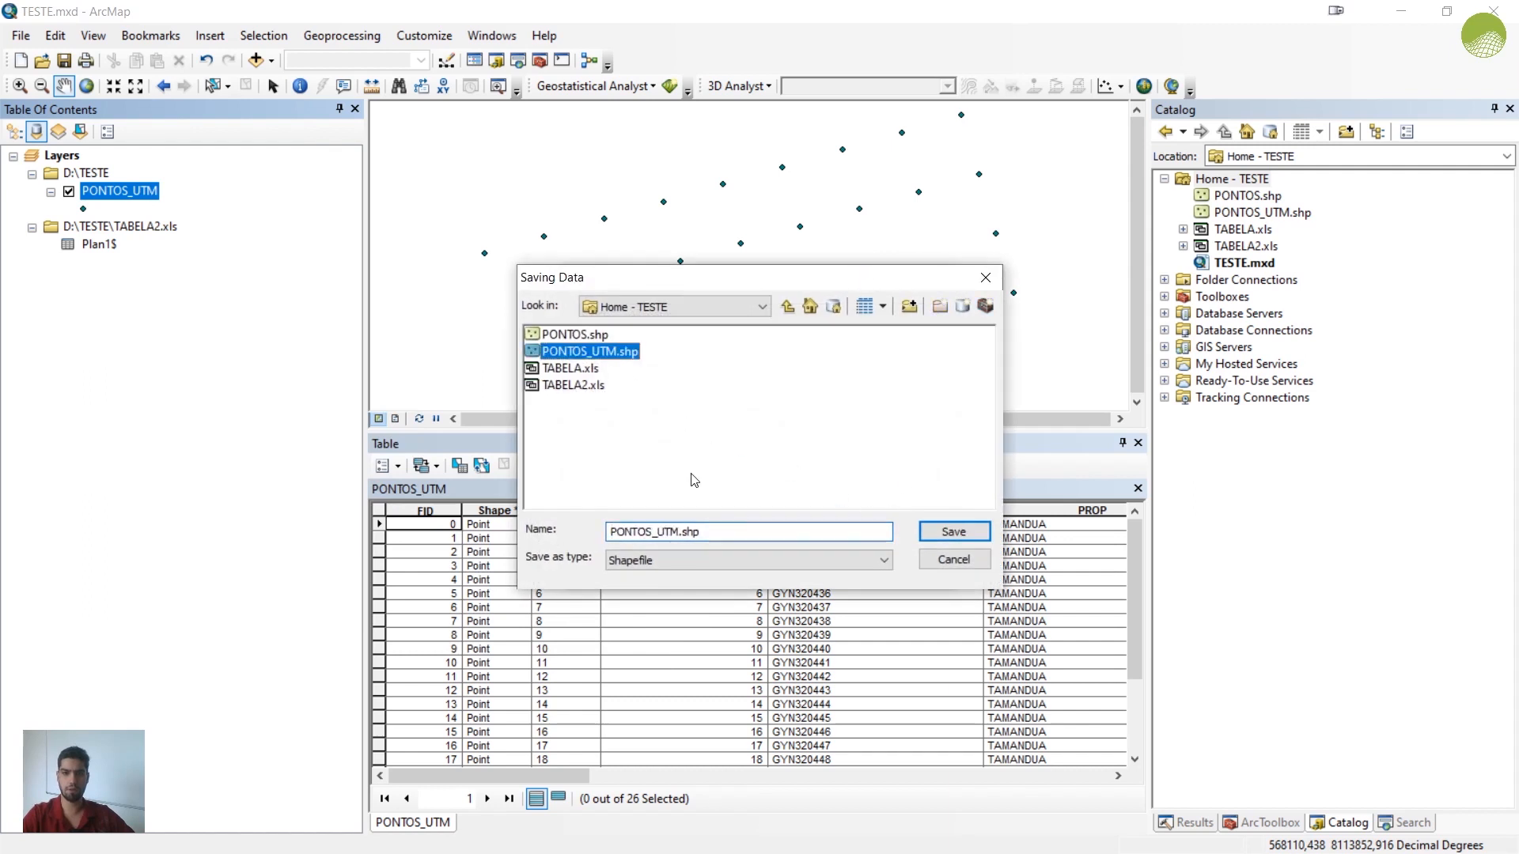
{"action": "left_click", "coordinate": [685, 531]}
{"action": "type", "text": "_LAB"}
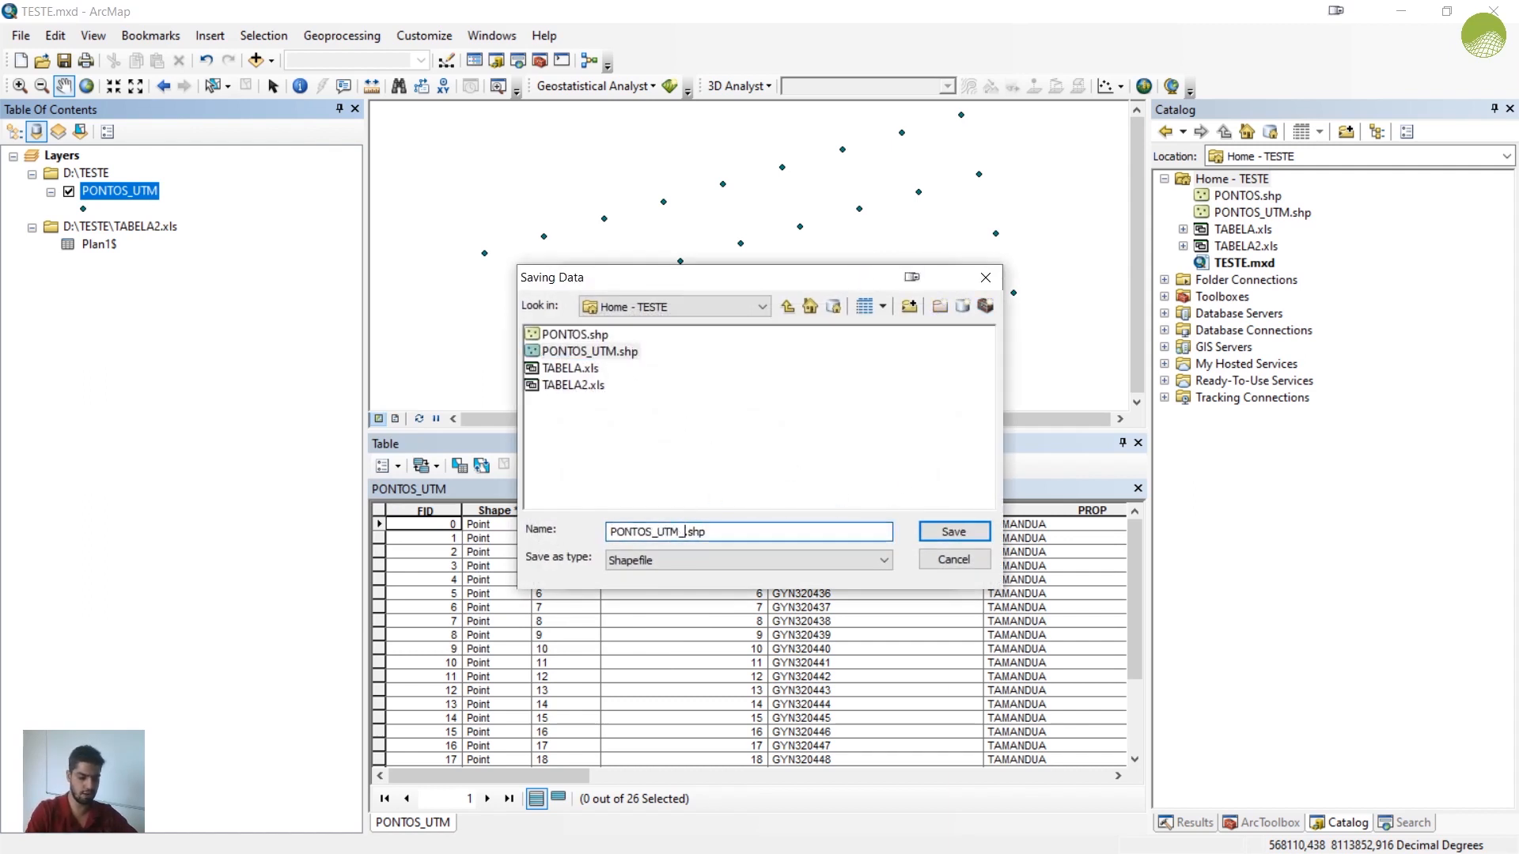
{"action": "left_click", "coordinate": [947, 540]}
{"action": "left_click", "coordinate": [837, 570]}
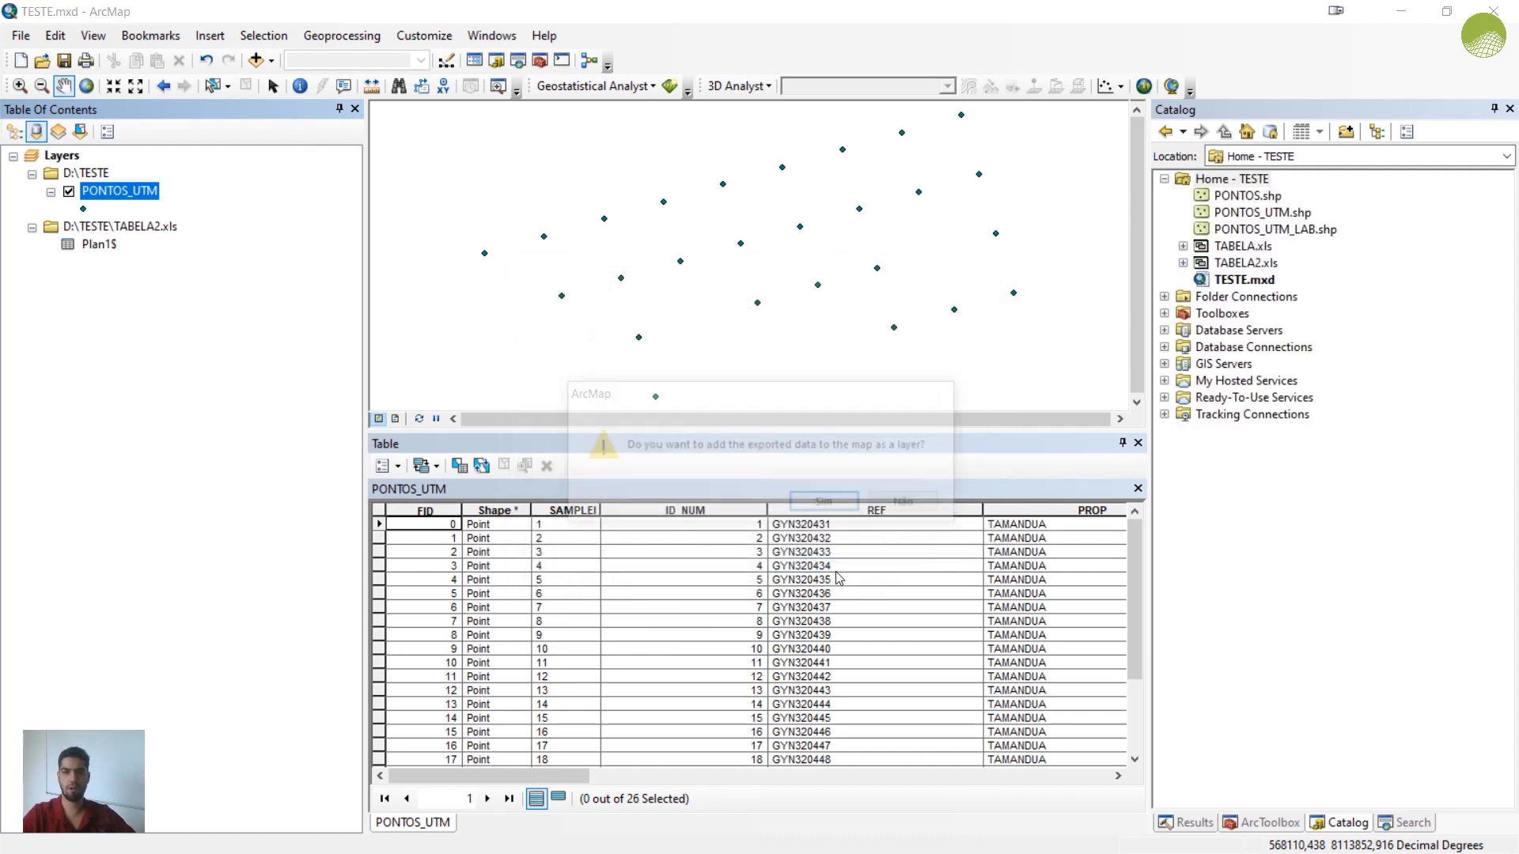
{"action": "left_click", "coordinate": [826, 501]}
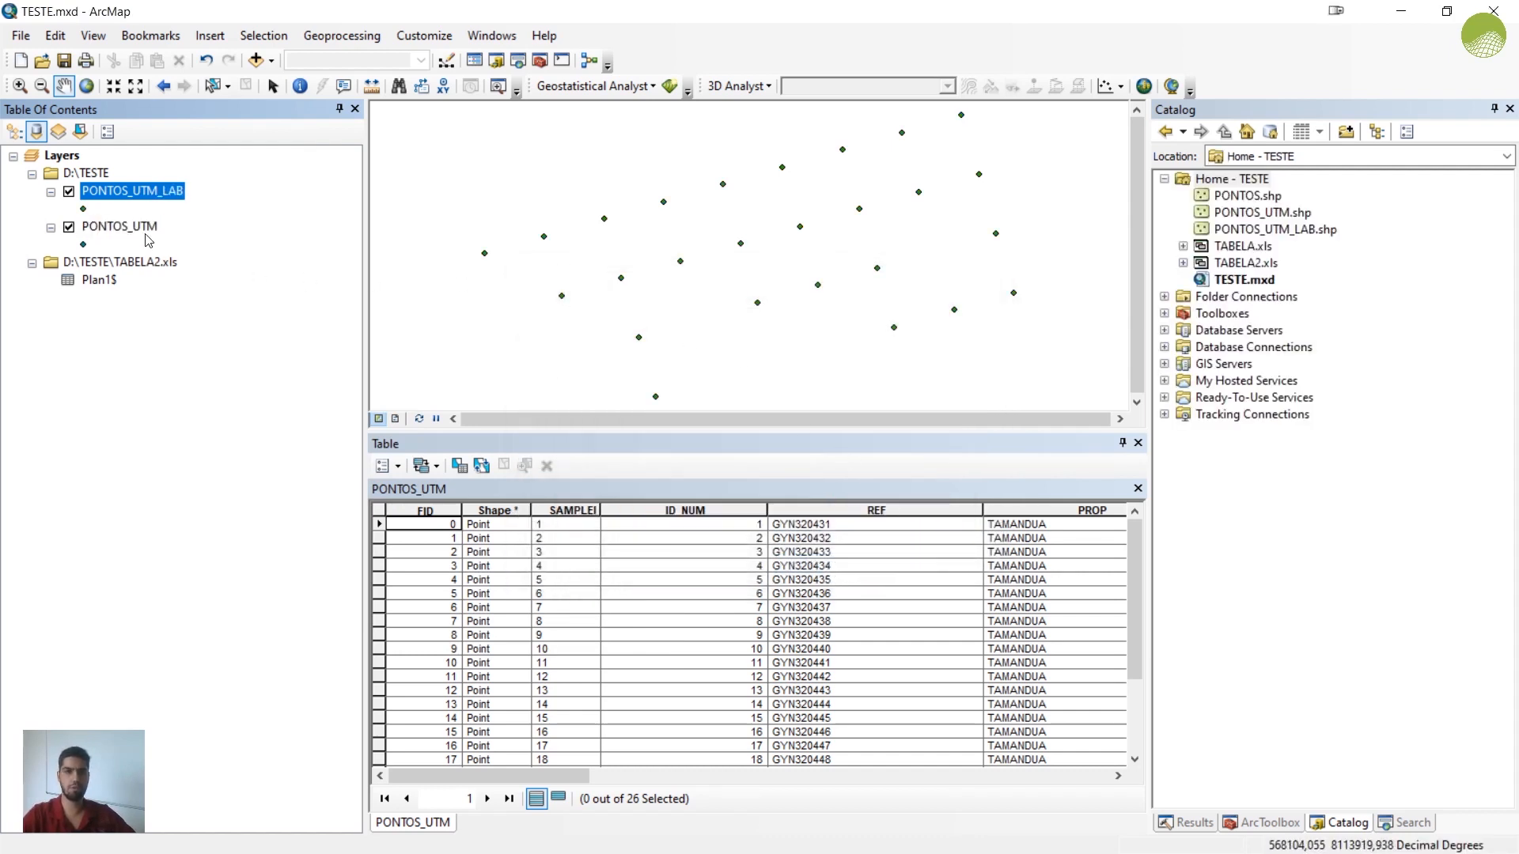
Step: Remove the PONTOS_UTM layer and the Plan1$ table from the map
{"action": "right_click", "coordinate": [119, 227]}
{"action": "left_click", "coordinate": [261, 258]}
{"action": "right_click", "coordinate": [101, 247]}
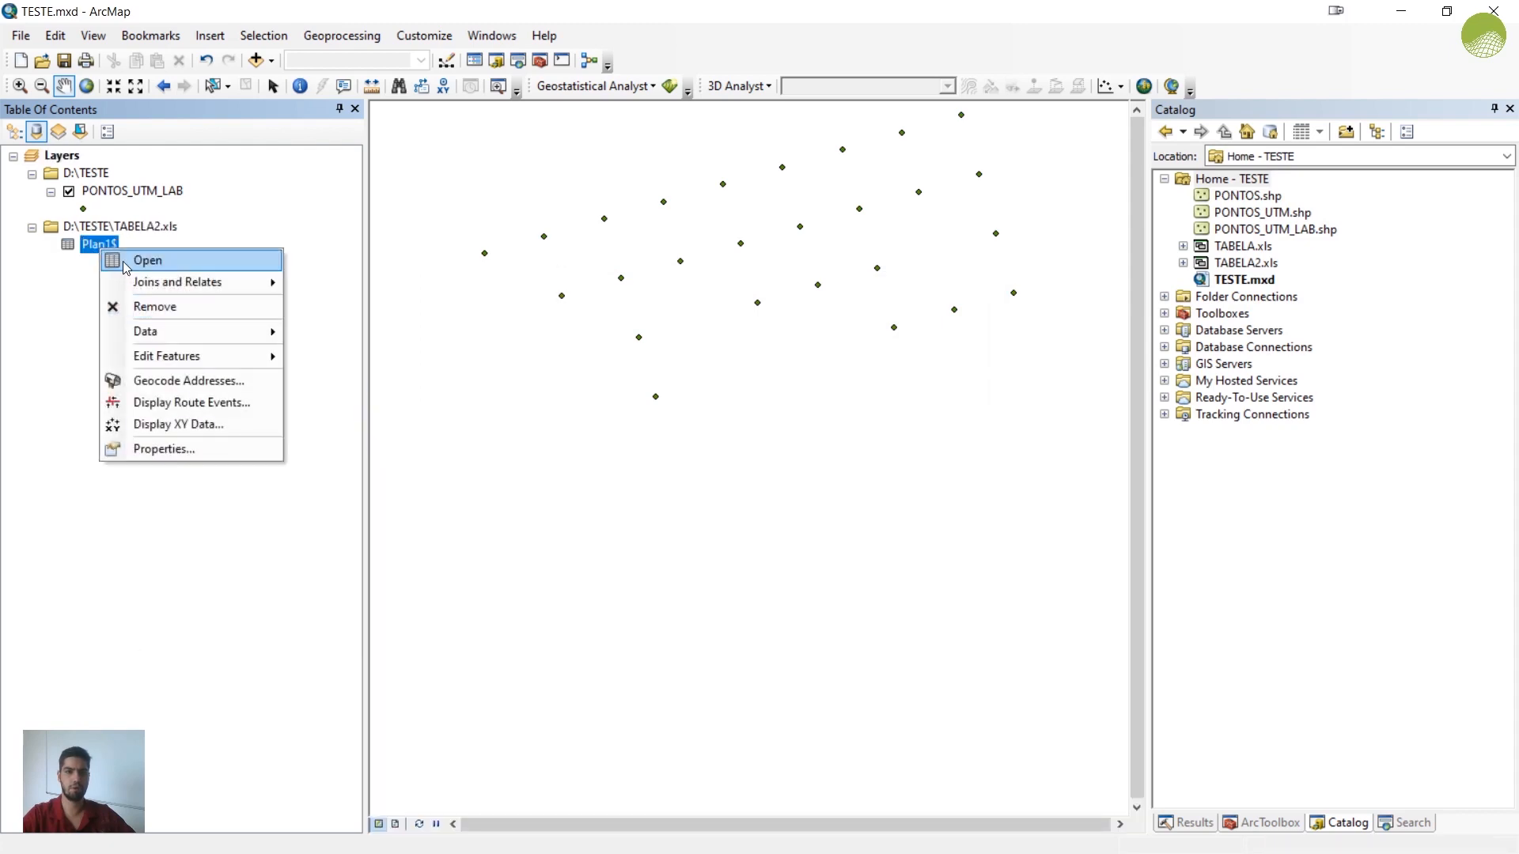
{"action": "left_click", "coordinate": [157, 307]}
Step: Open the PONTOS_UTM_LAB attribute table to examine its soil data columns, and check whether the layer has any joins to remove
{"action": "right_click", "coordinate": [121, 194]}
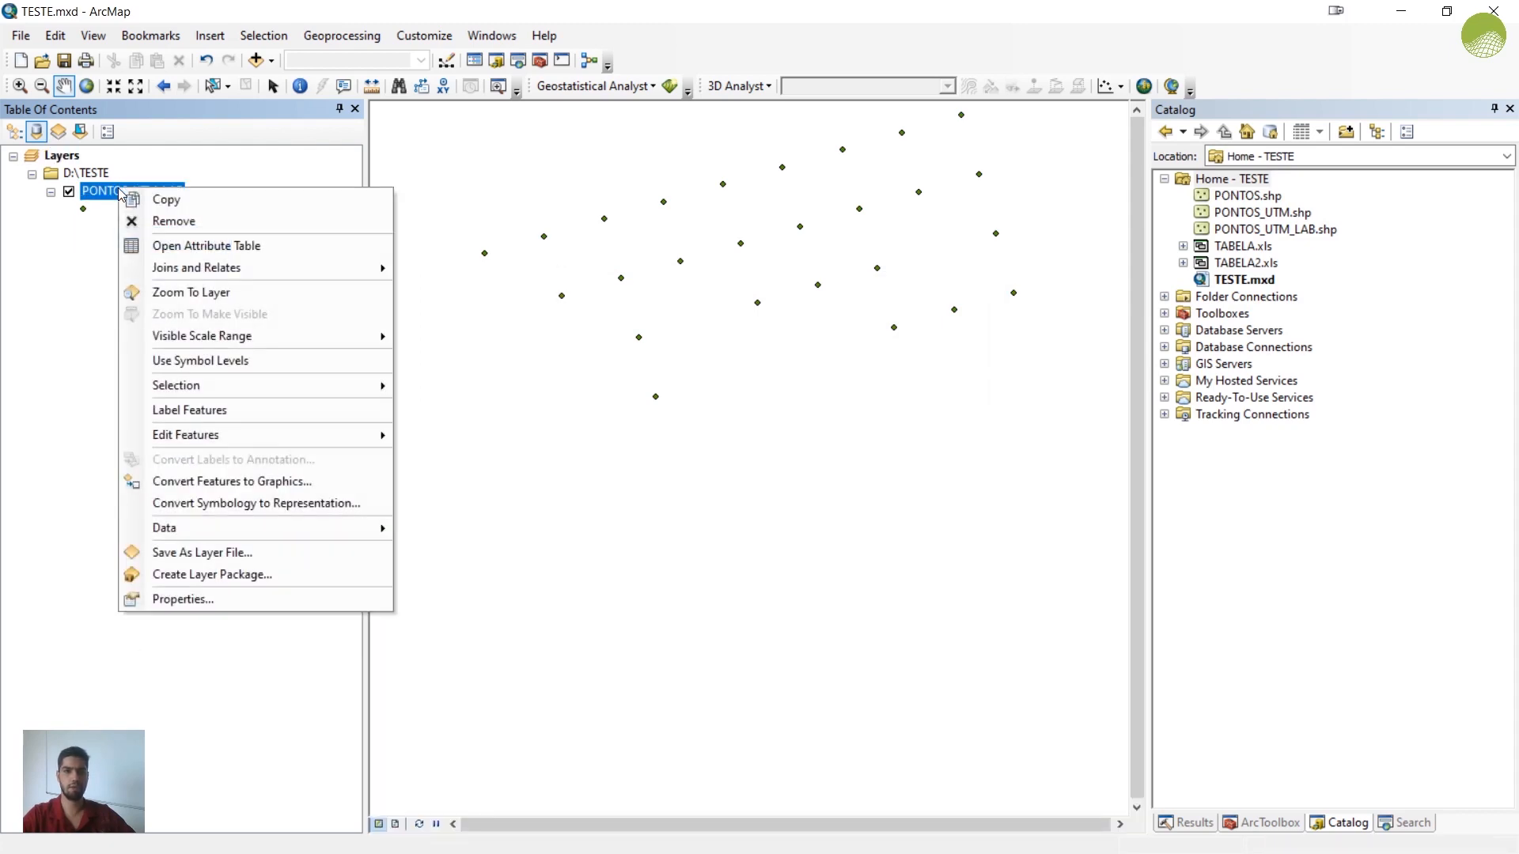
{"action": "left_click", "coordinate": [197, 244]}
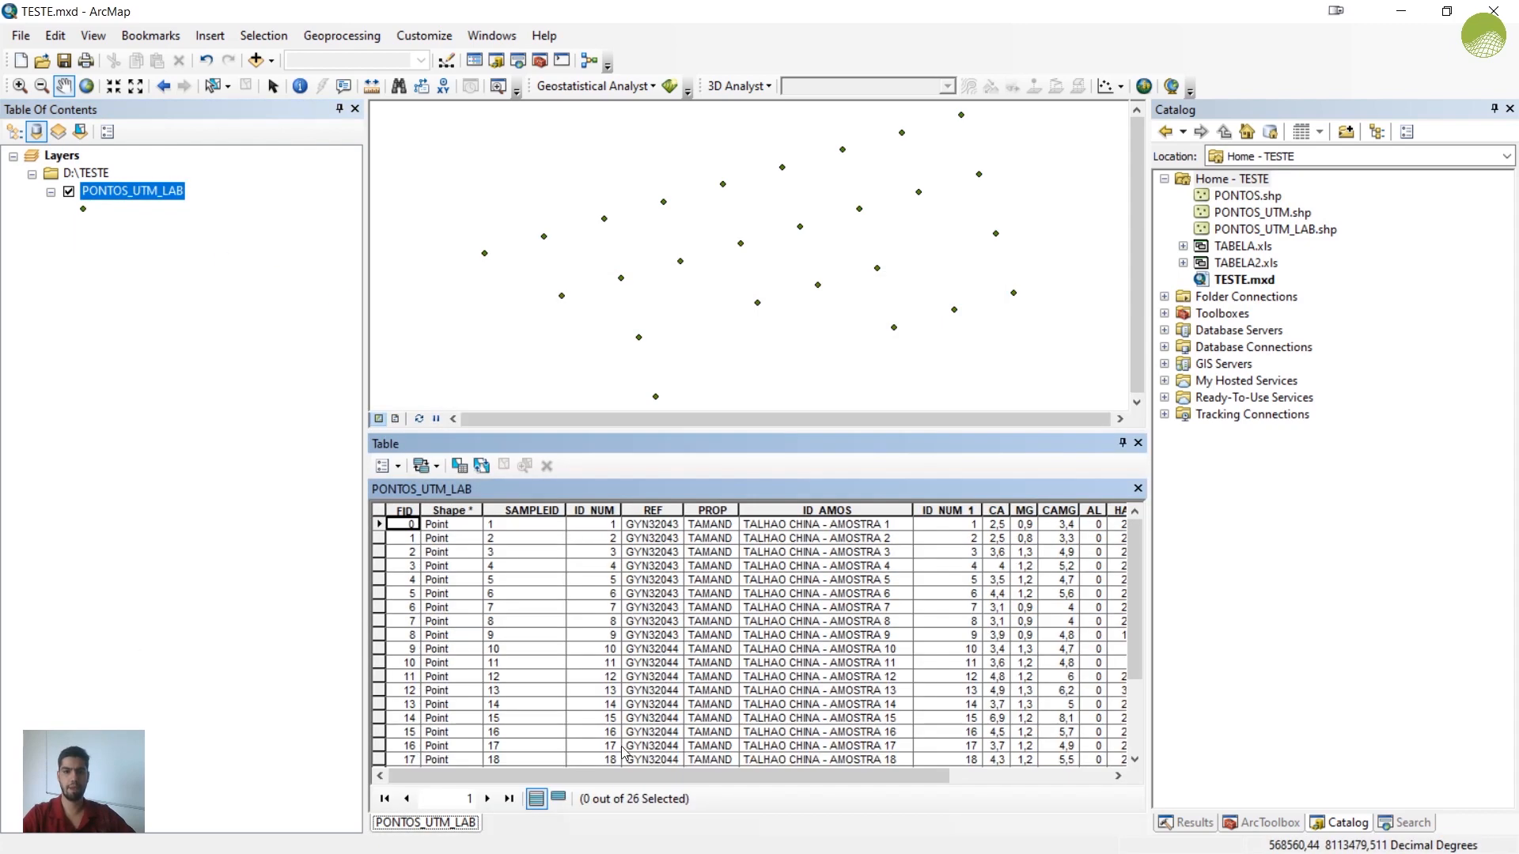
{"action": "left_click_drag", "start_coordinate": [697, 775], "coordinate": [886, 759]}
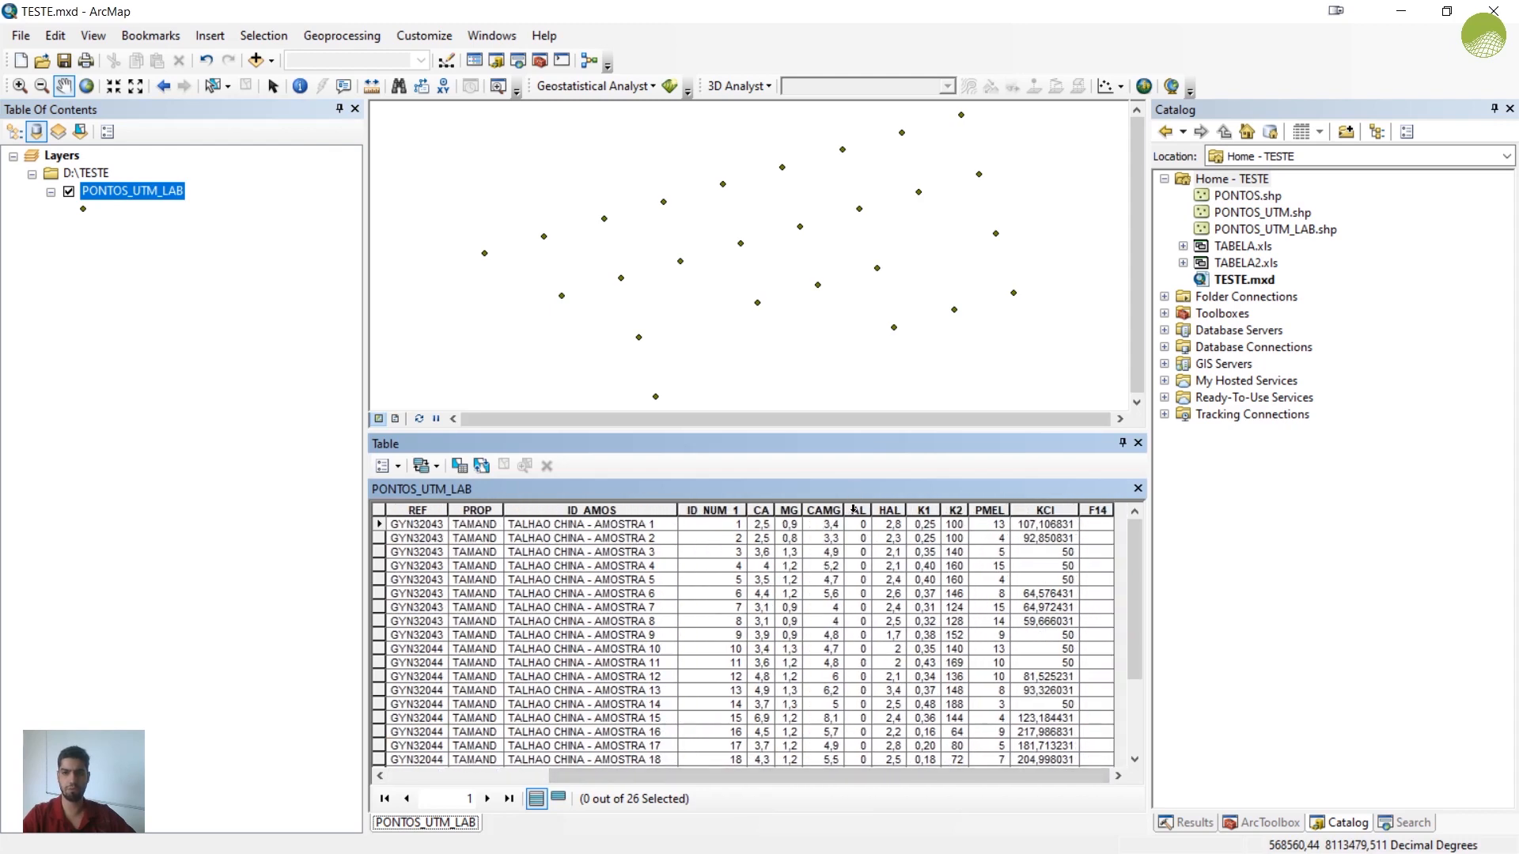
{"action": "right_click", "coordinate": [149, 195]}
{"action": "mouse_move", "coordinate": [301, 269]}
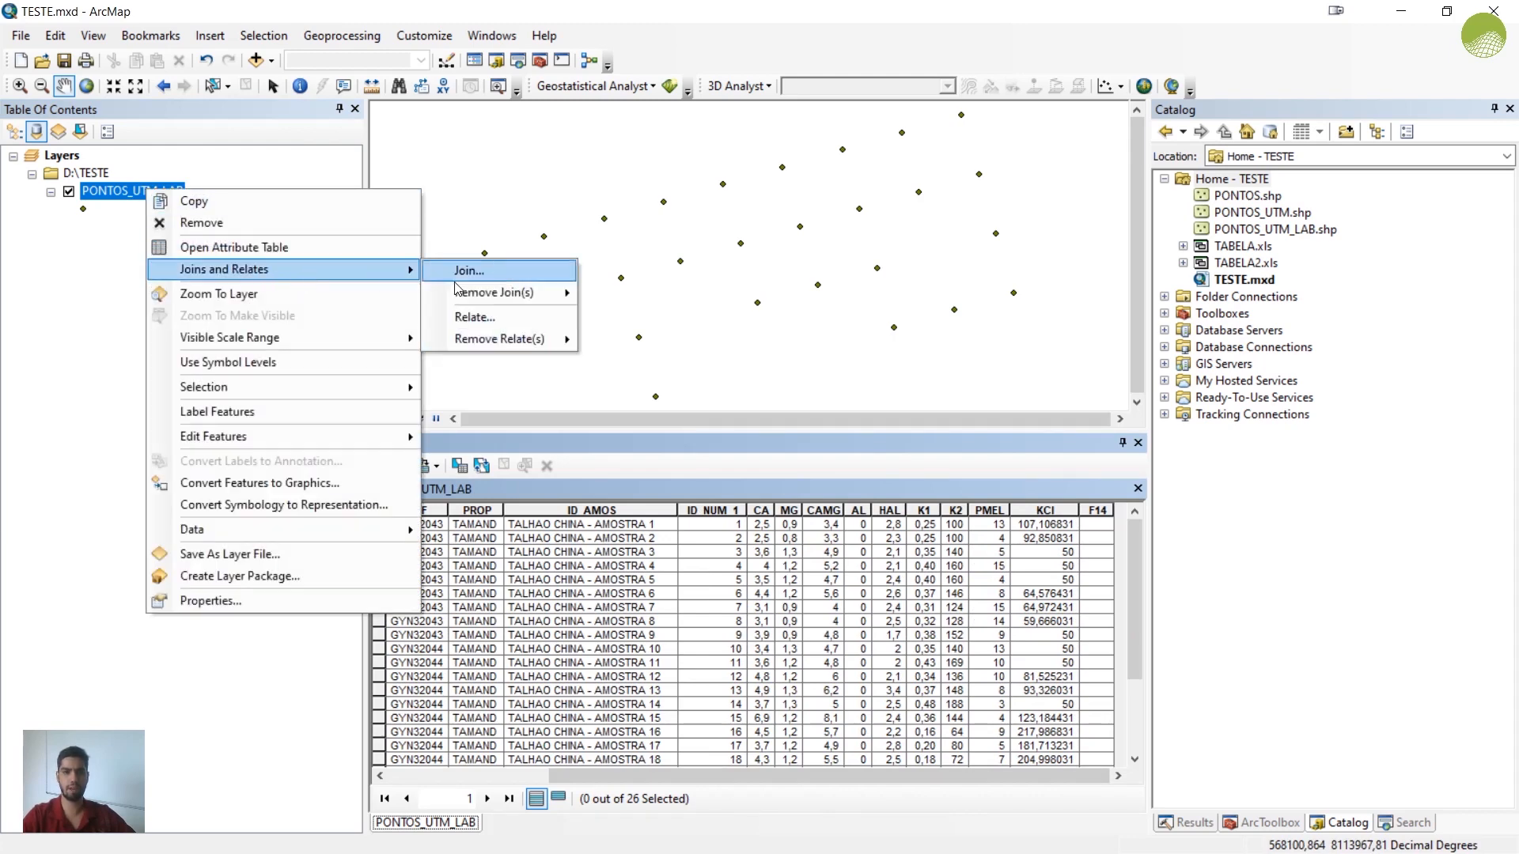
{"action": "mouse_move", "coordinate": [479, 293]}
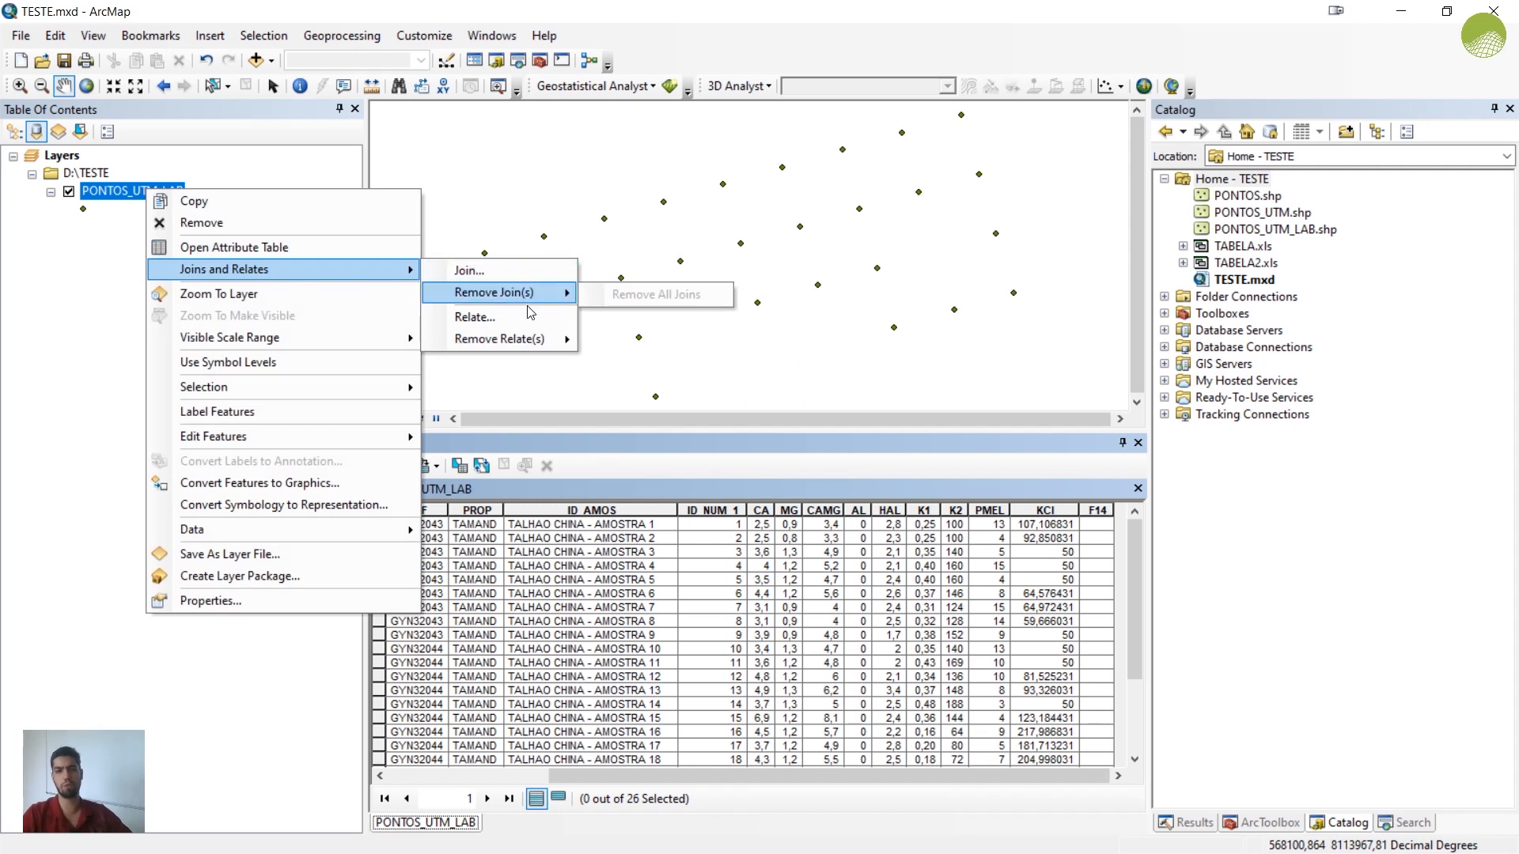
{"action": "left_click", "coordinate": [323, 173]}
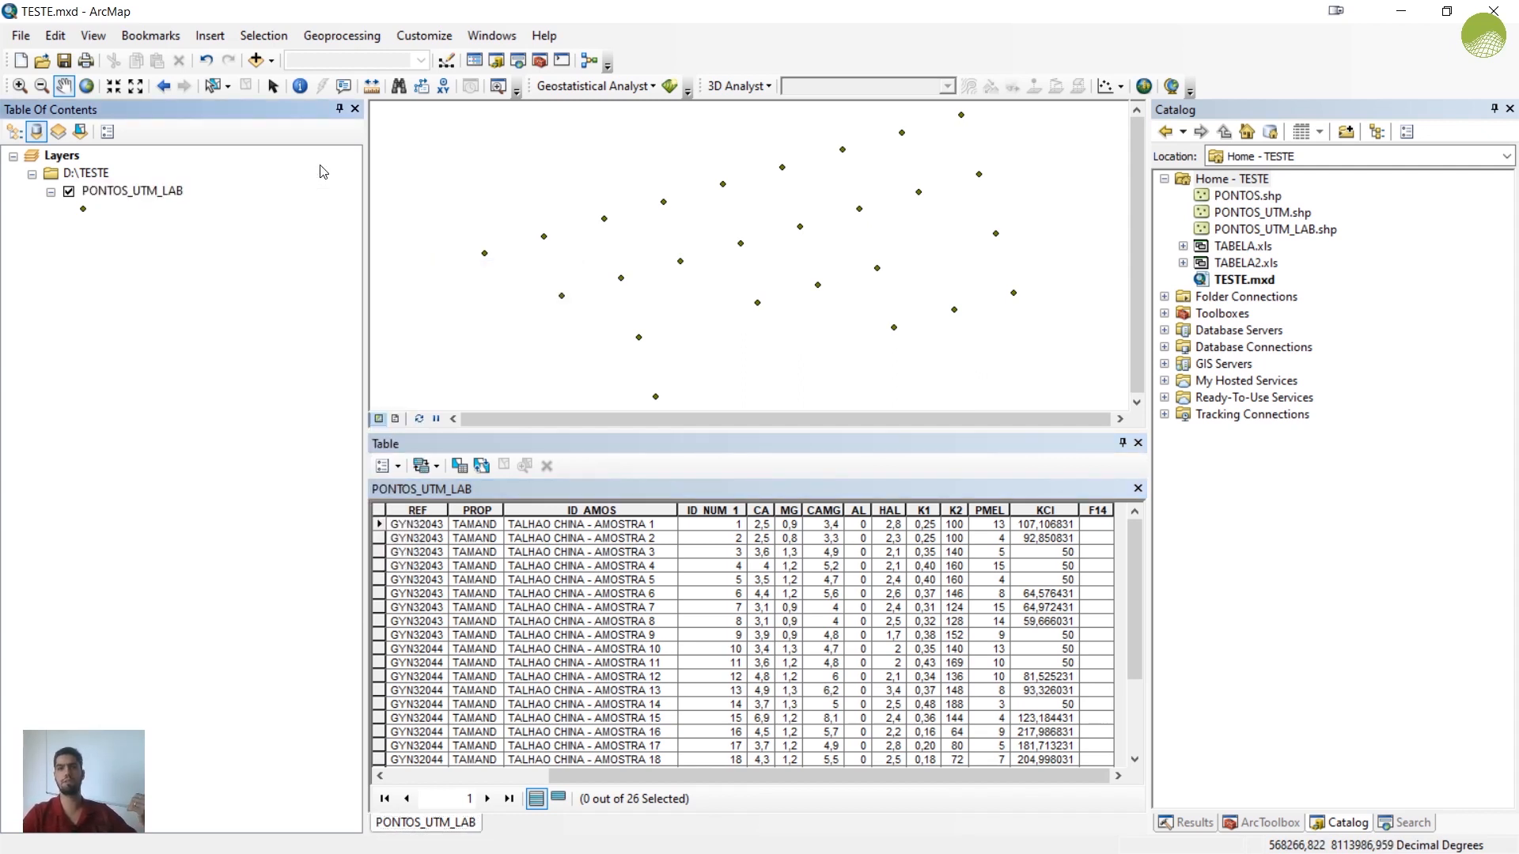